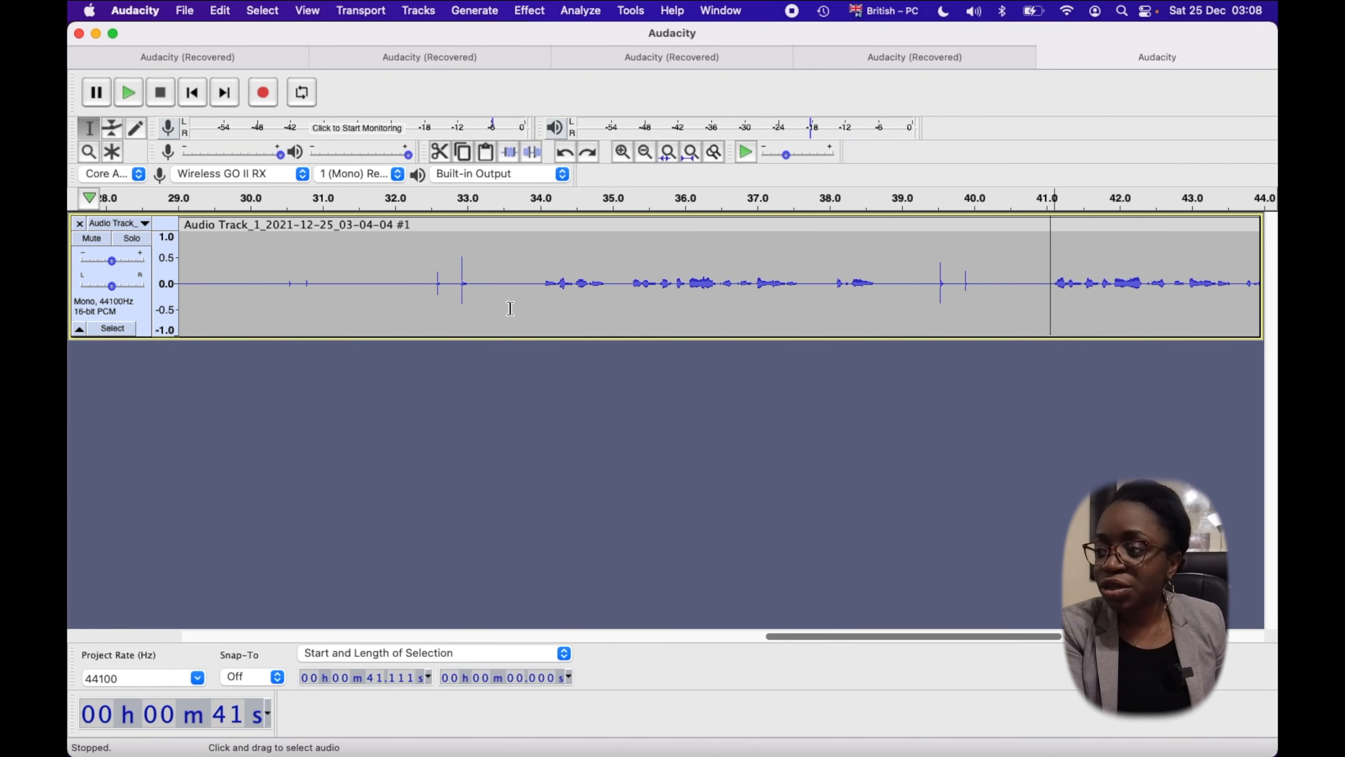
Play the marker spikes around 30.5 seconds and around 32.5 to 33.2 seconds in the audio track
scroll(510, 307, "left", 3)
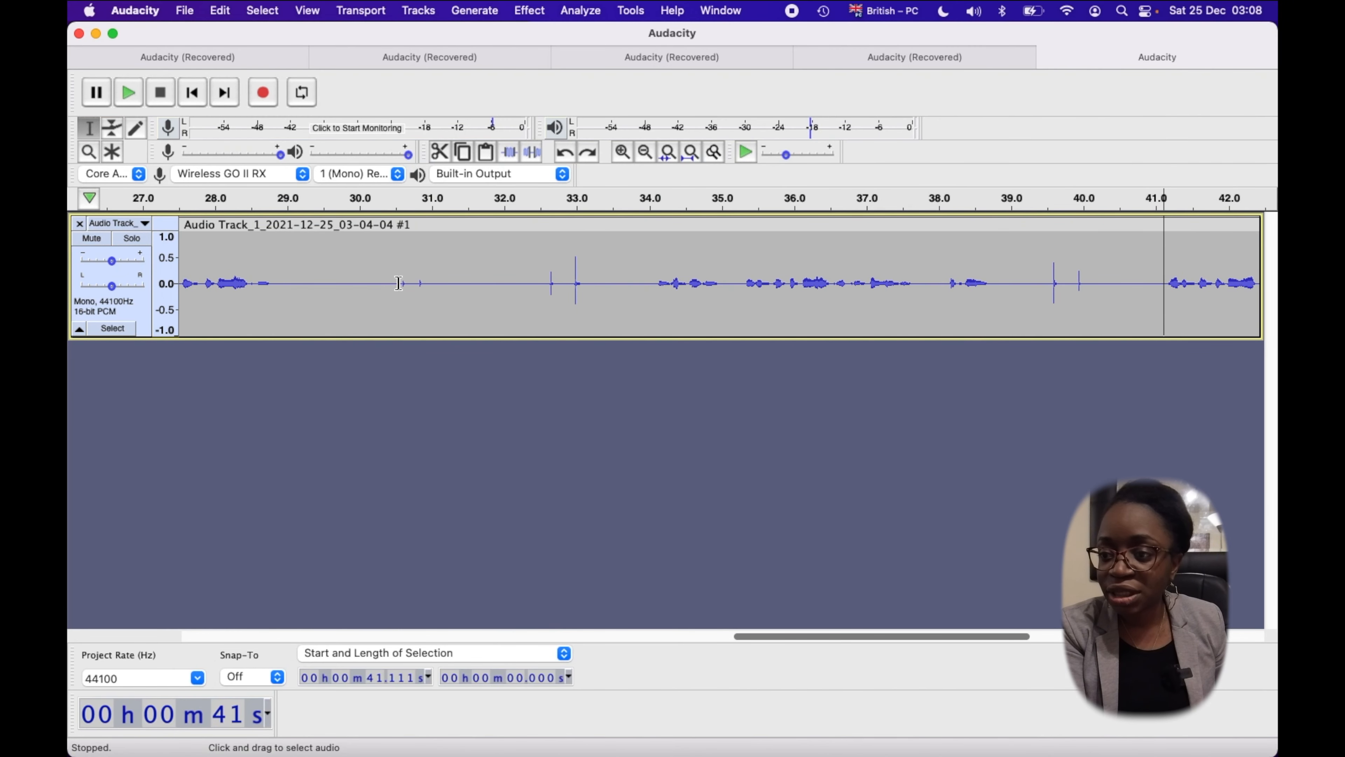
left_click_drag(398, 283, 421, 284)
key("space")
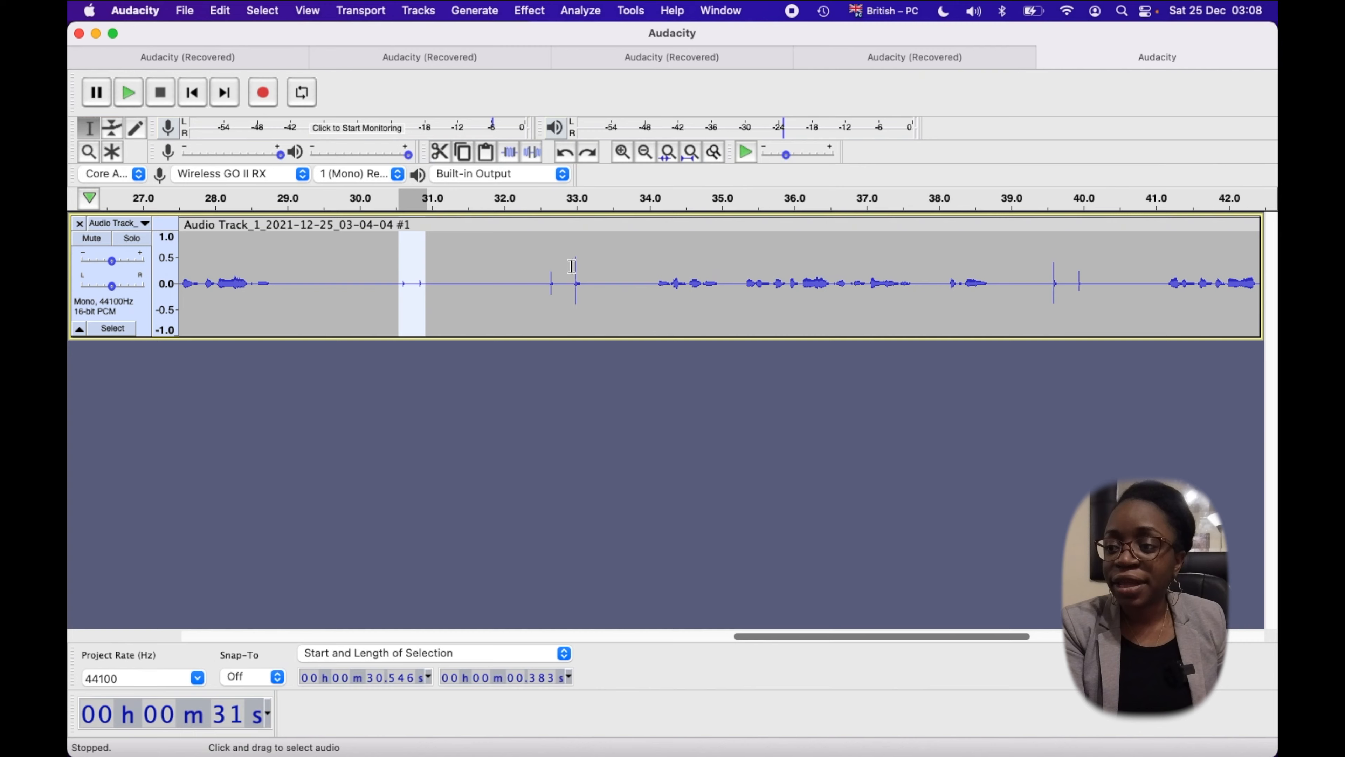
left_click_drag(544, 265, 594, 268)
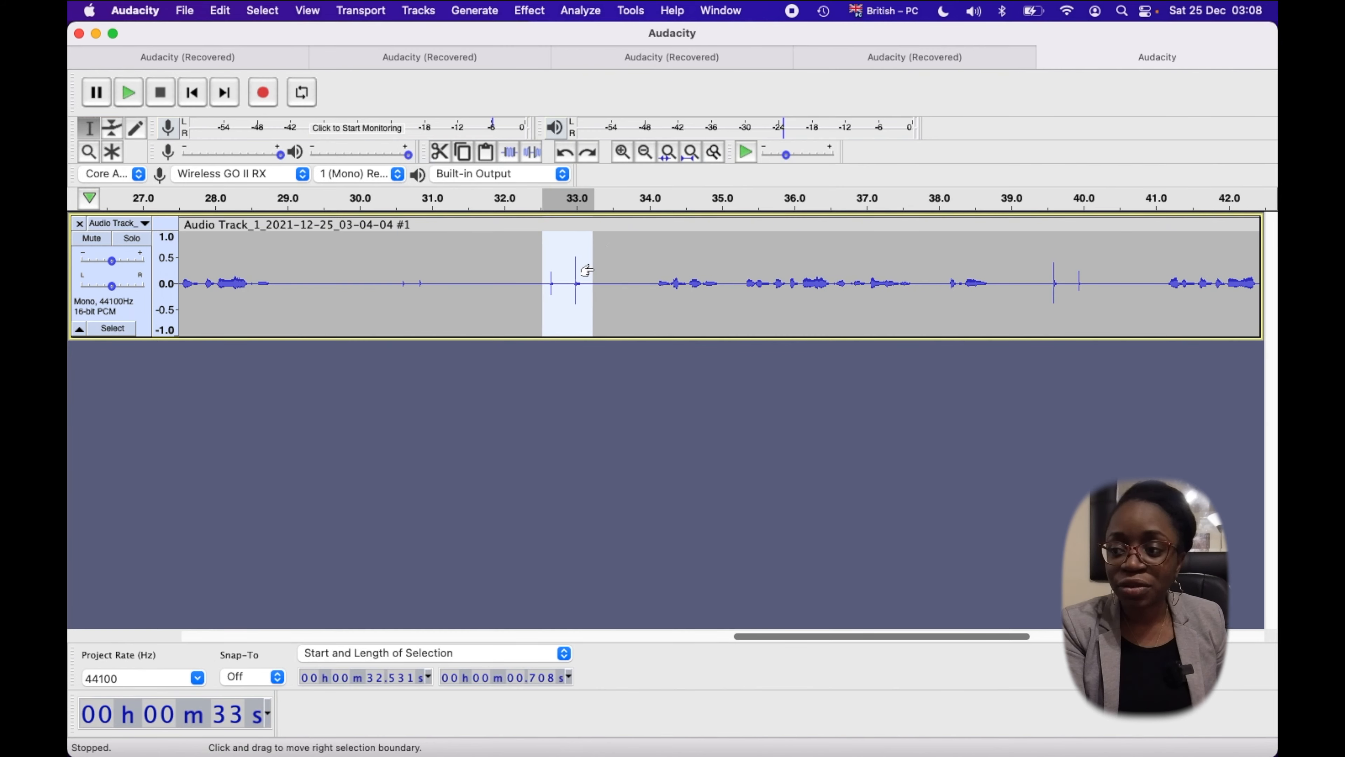
key("space")
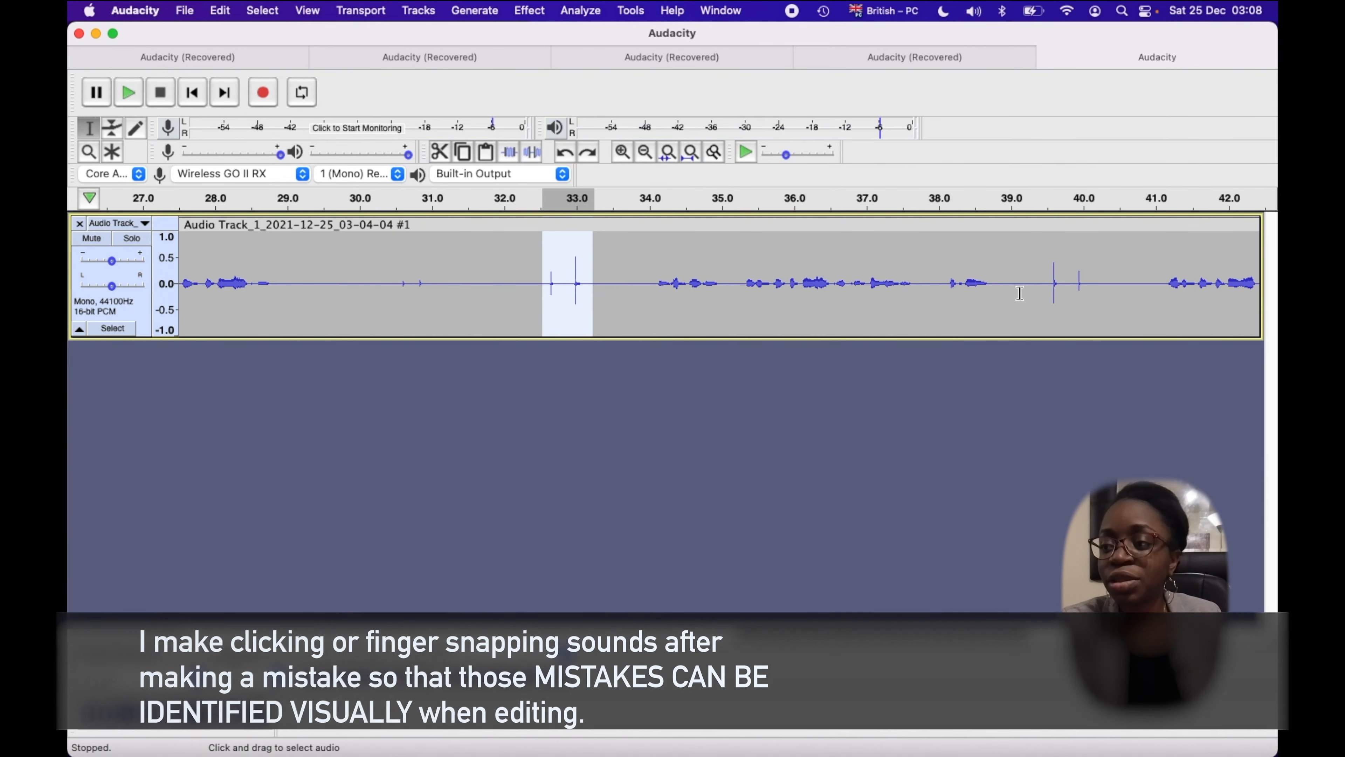
Audition the retake that follows the spikes near 39.5 seconds and split the clip just before it, at about 41.04 seconds
scroll(770, 273, "right", 5)
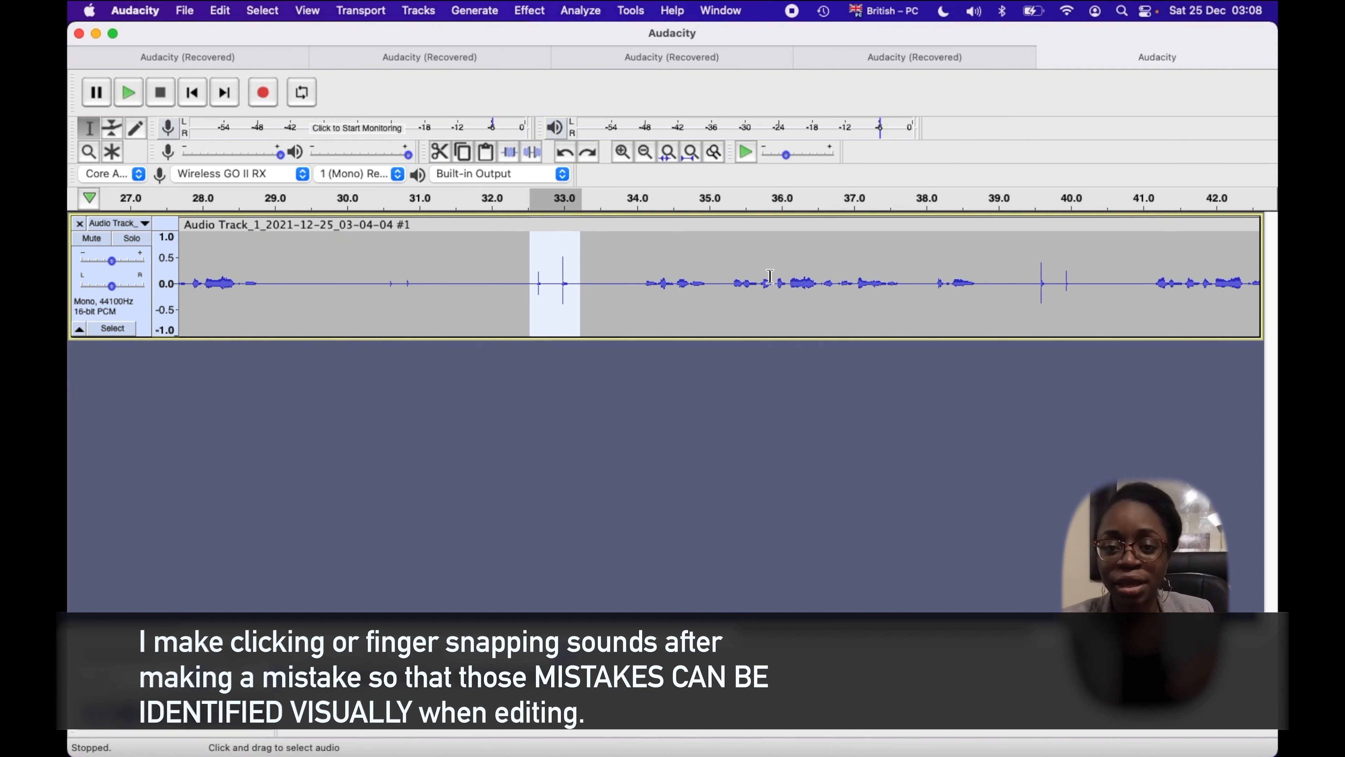
left_click(935, 274)
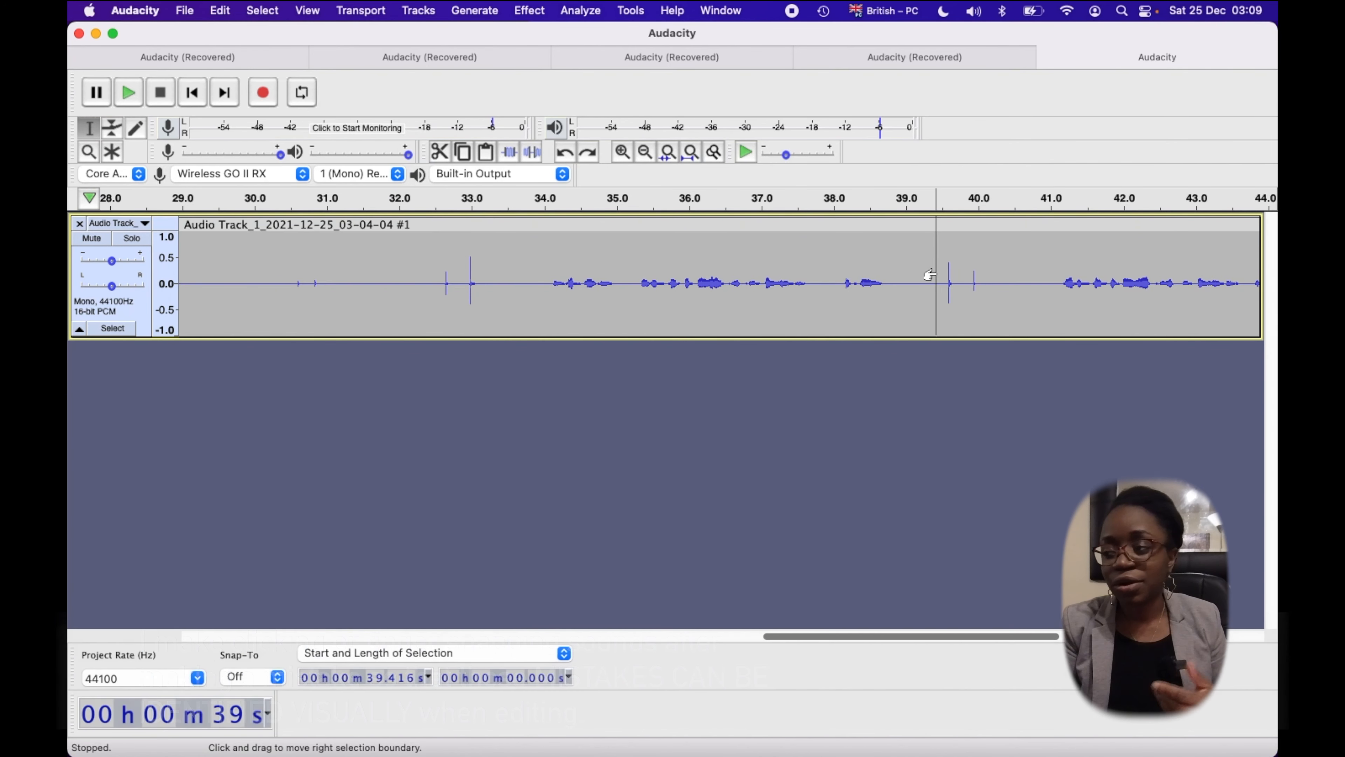
scroll(929, 274, "right", 10)
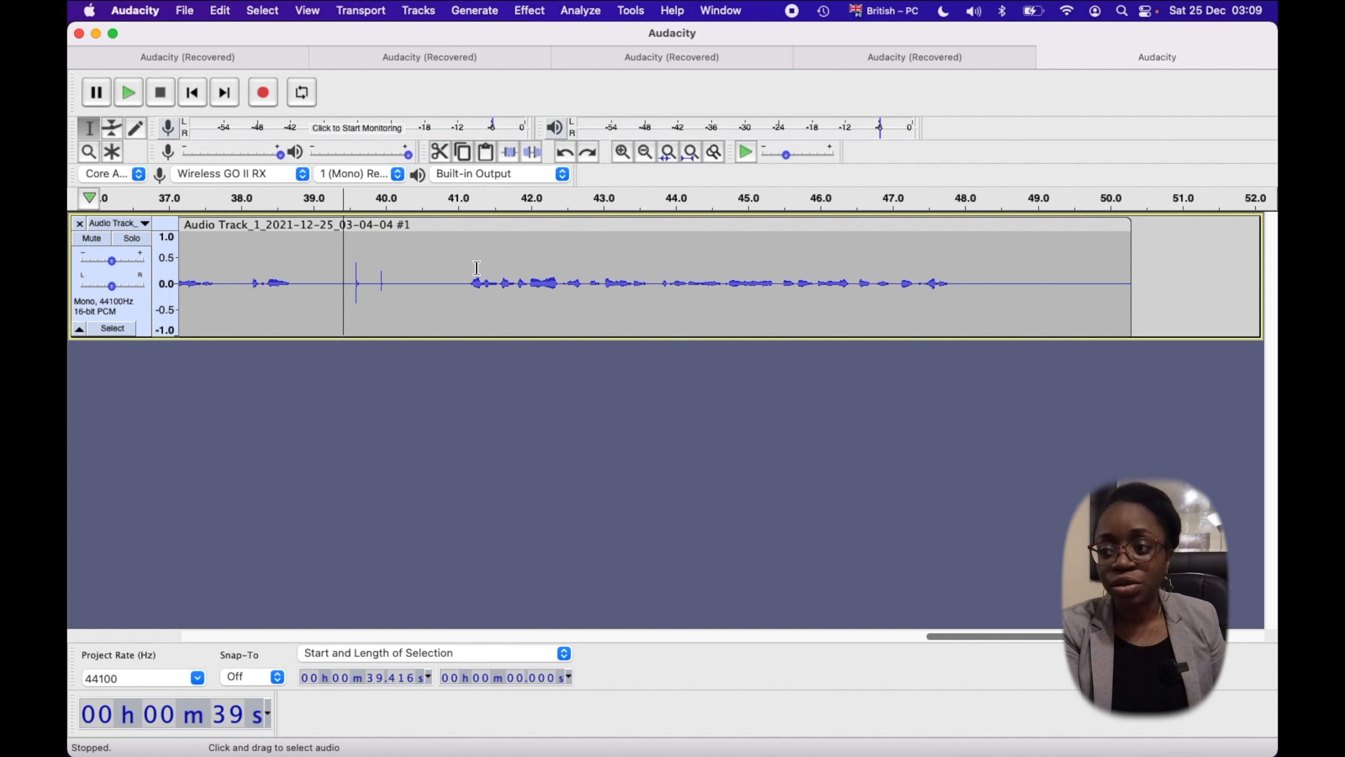
left_click(460, 273)
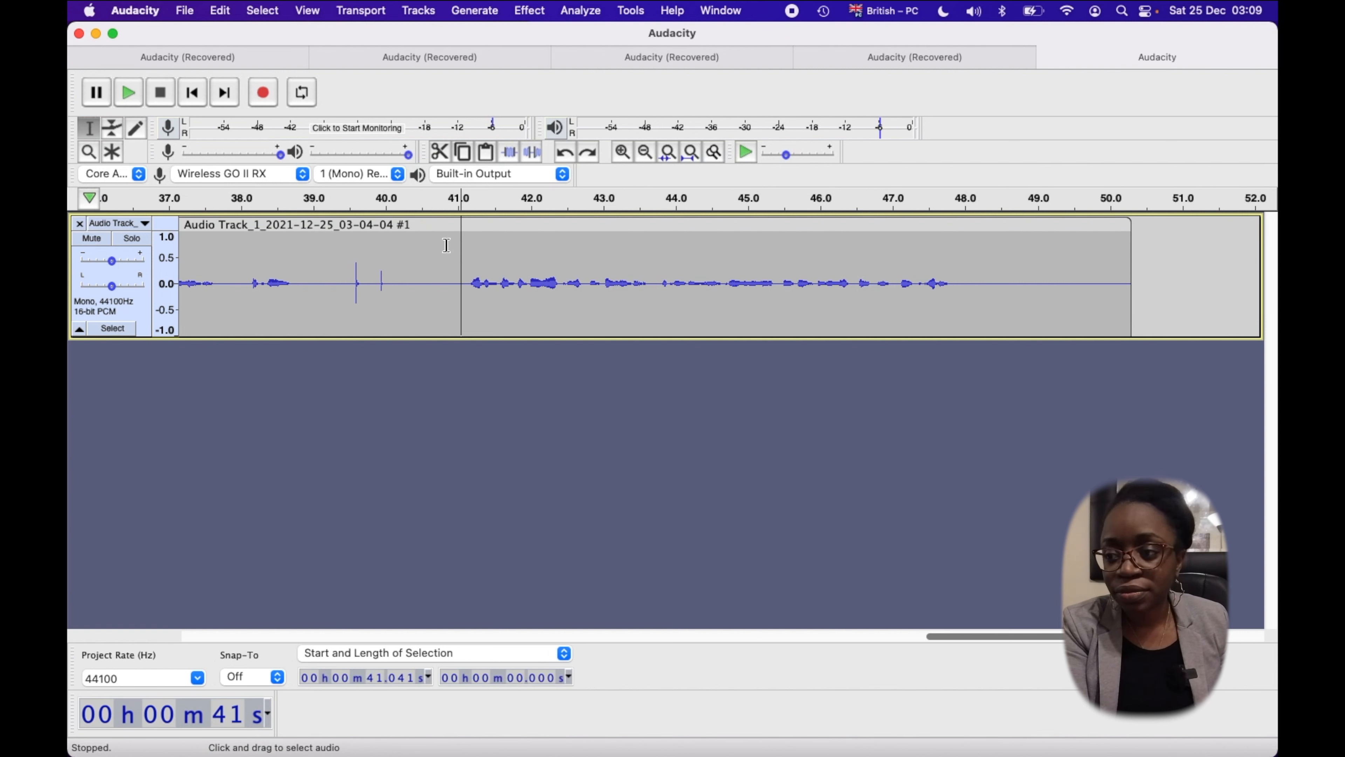
key("space")
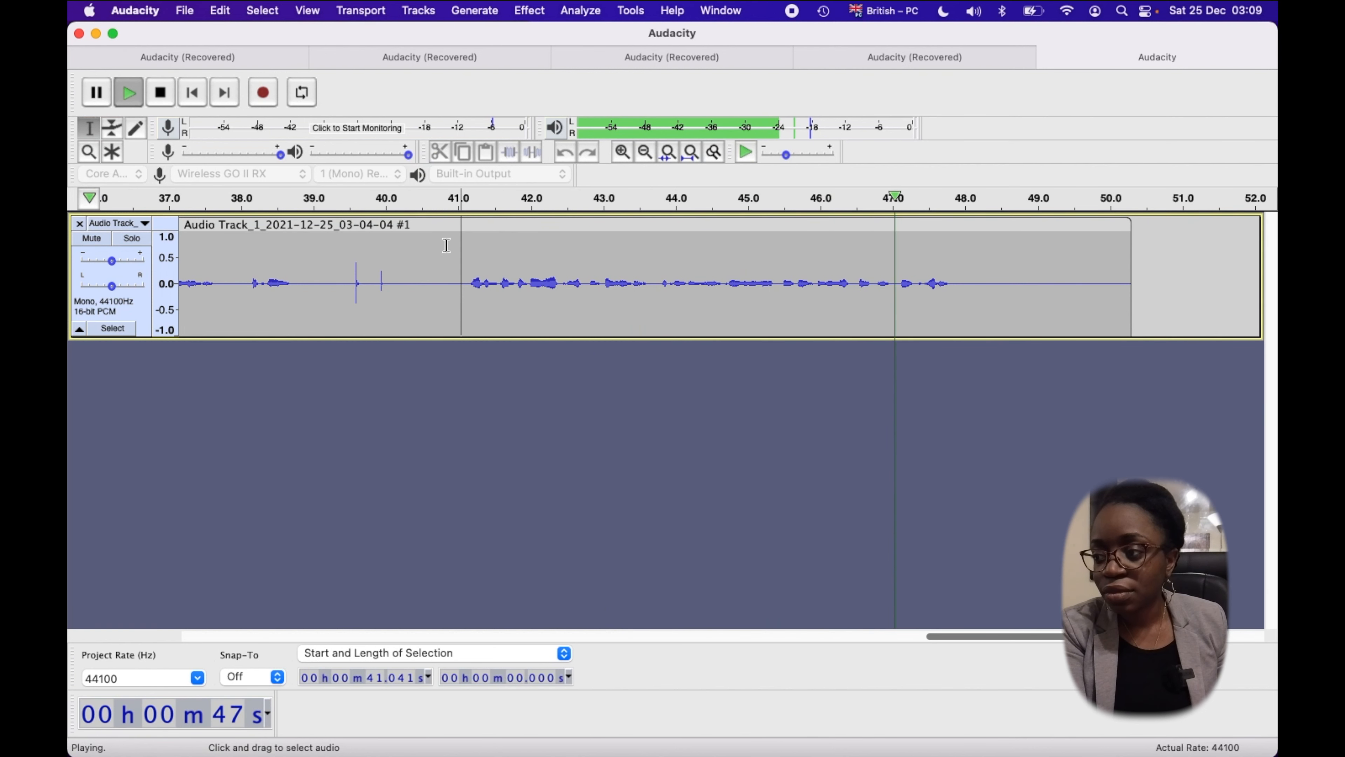
key("space")
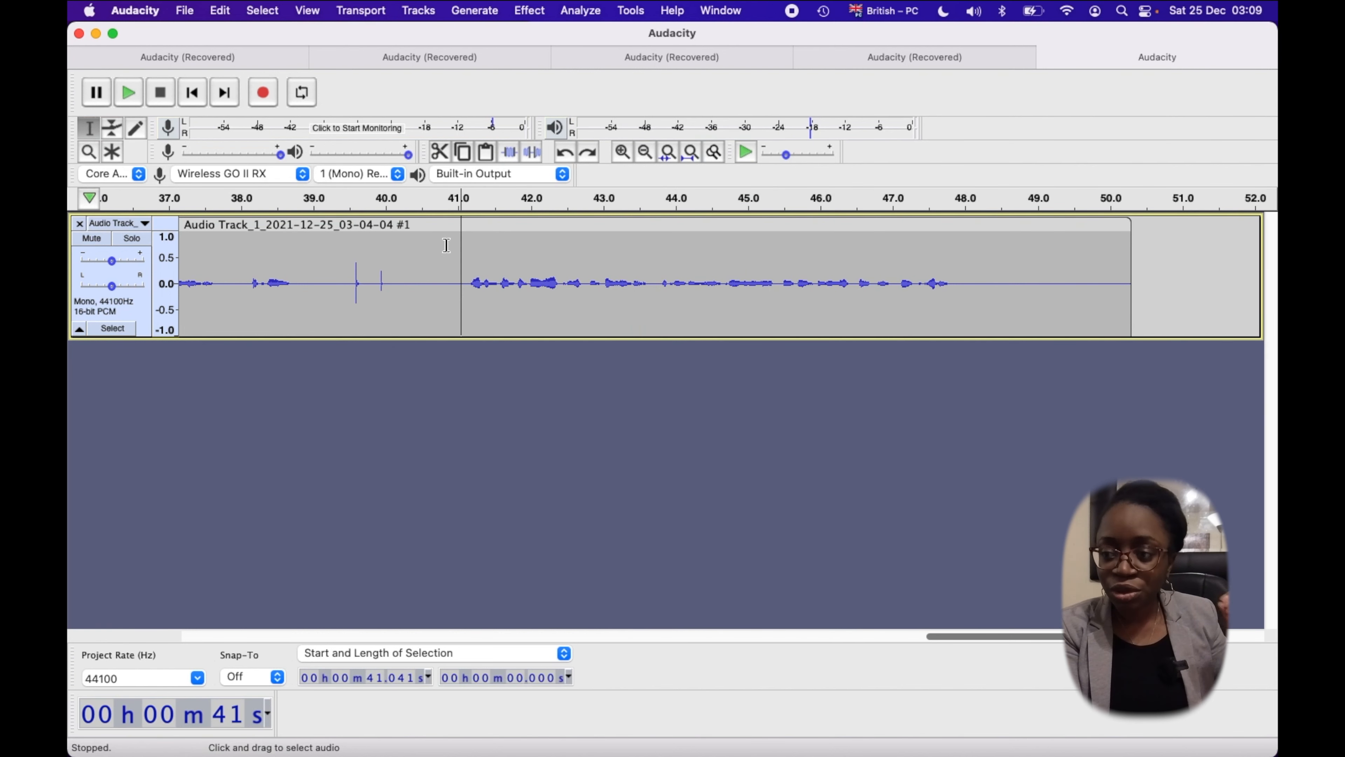
key("space")
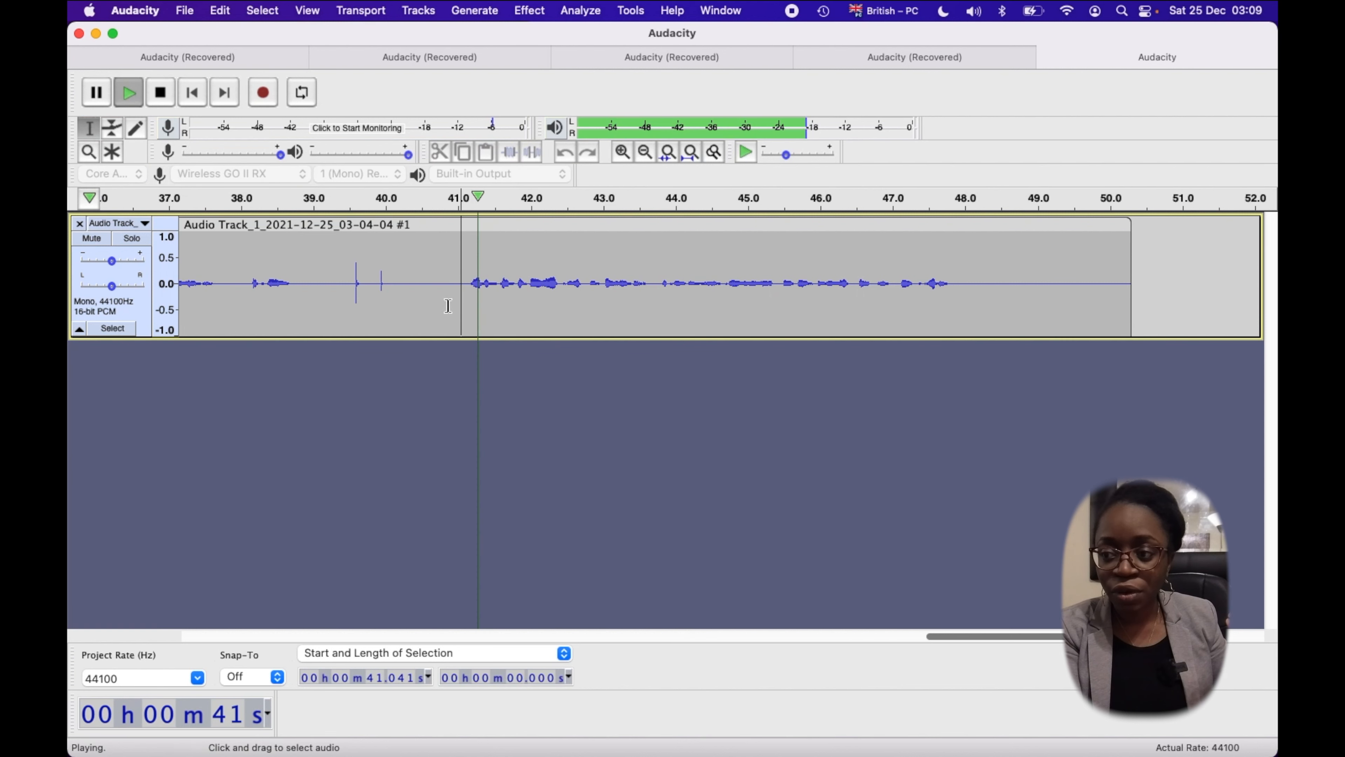
key("space")
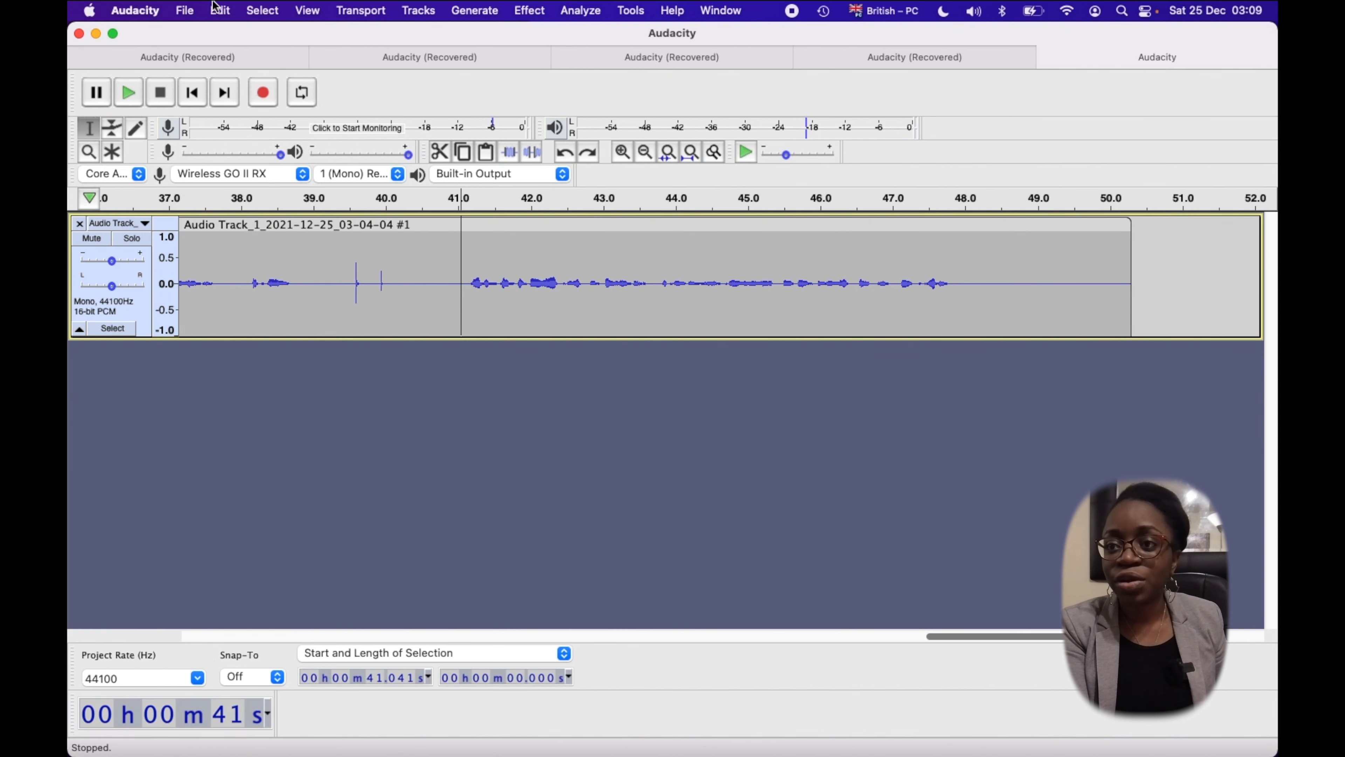
left_click(220, 10)
mouse_move(244, 210)
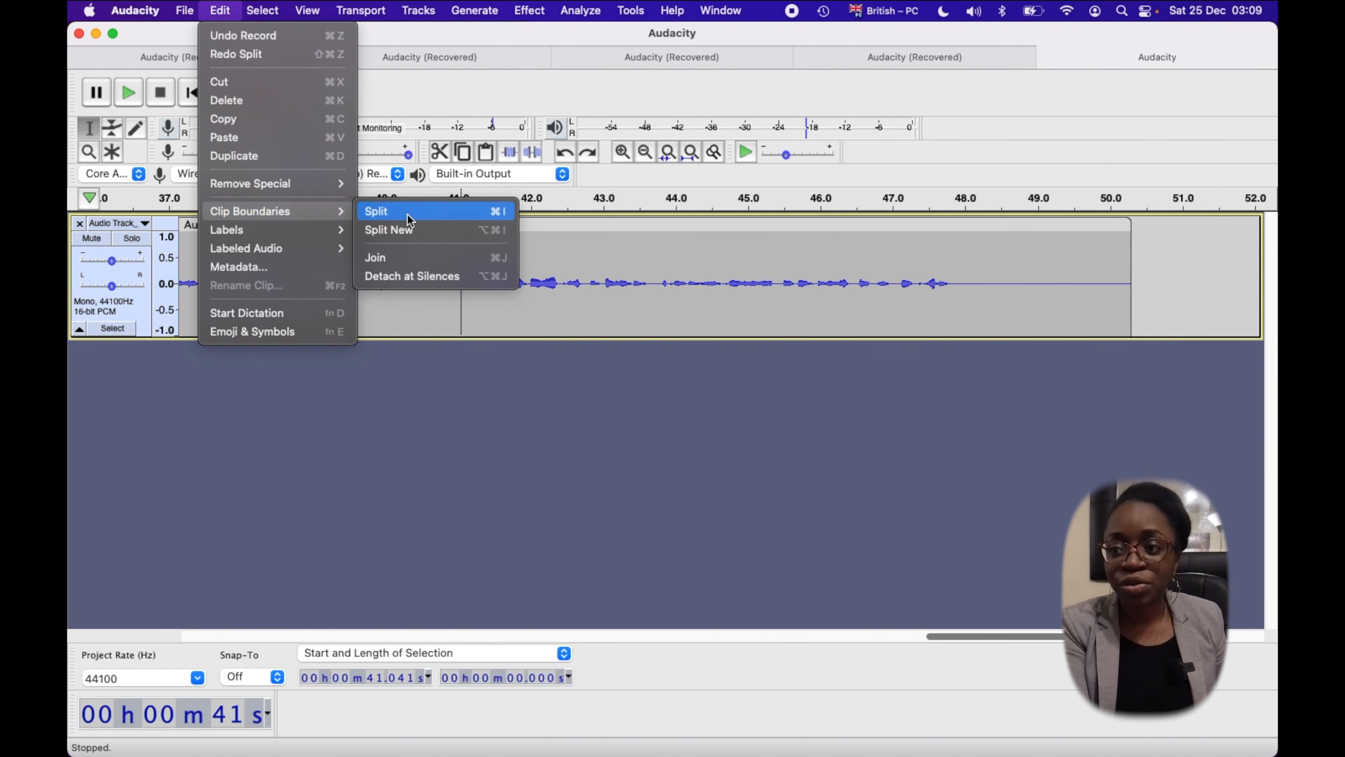
left_click(508, 215)
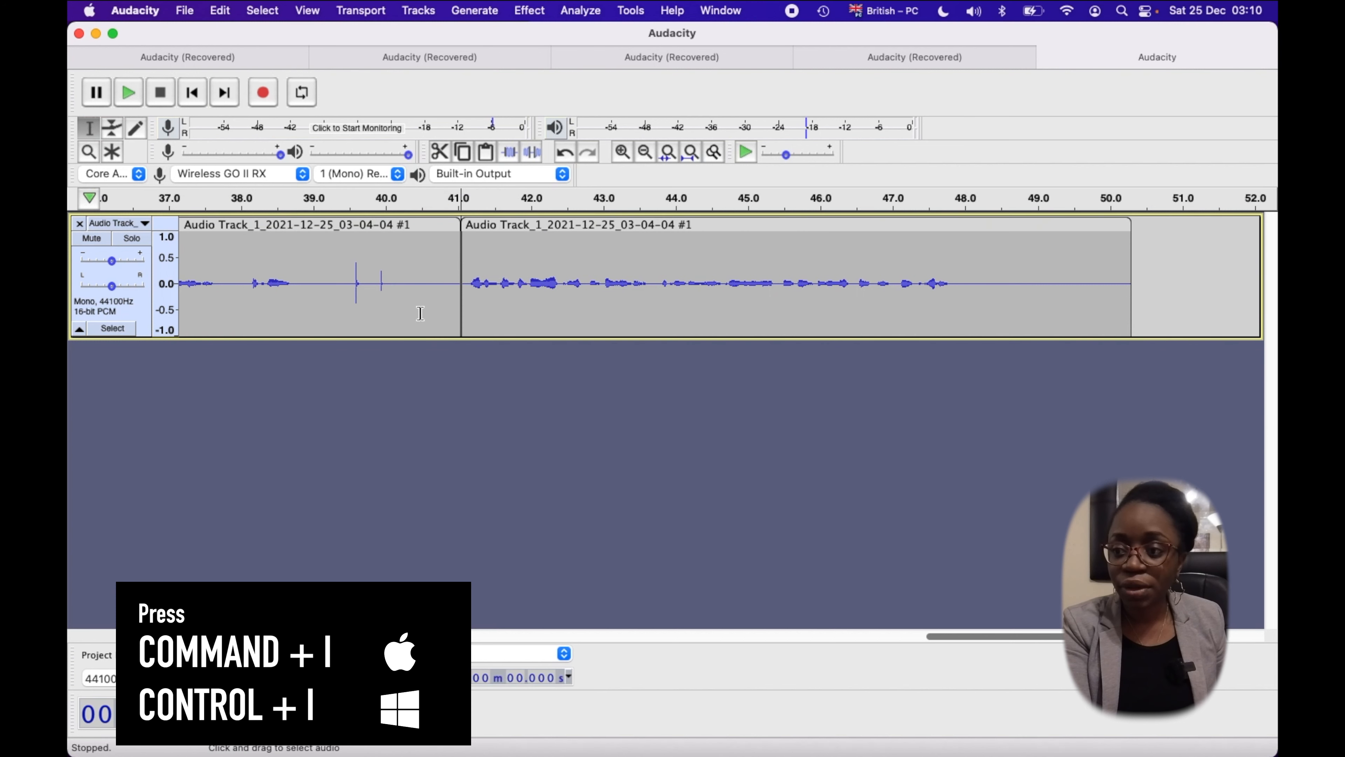
Listen from about 33.9 seconds, split the clip at about 35.24 seconds and delete the faulty segment from there to the 41.04-second split
scroll(487, 295, "left", 5)
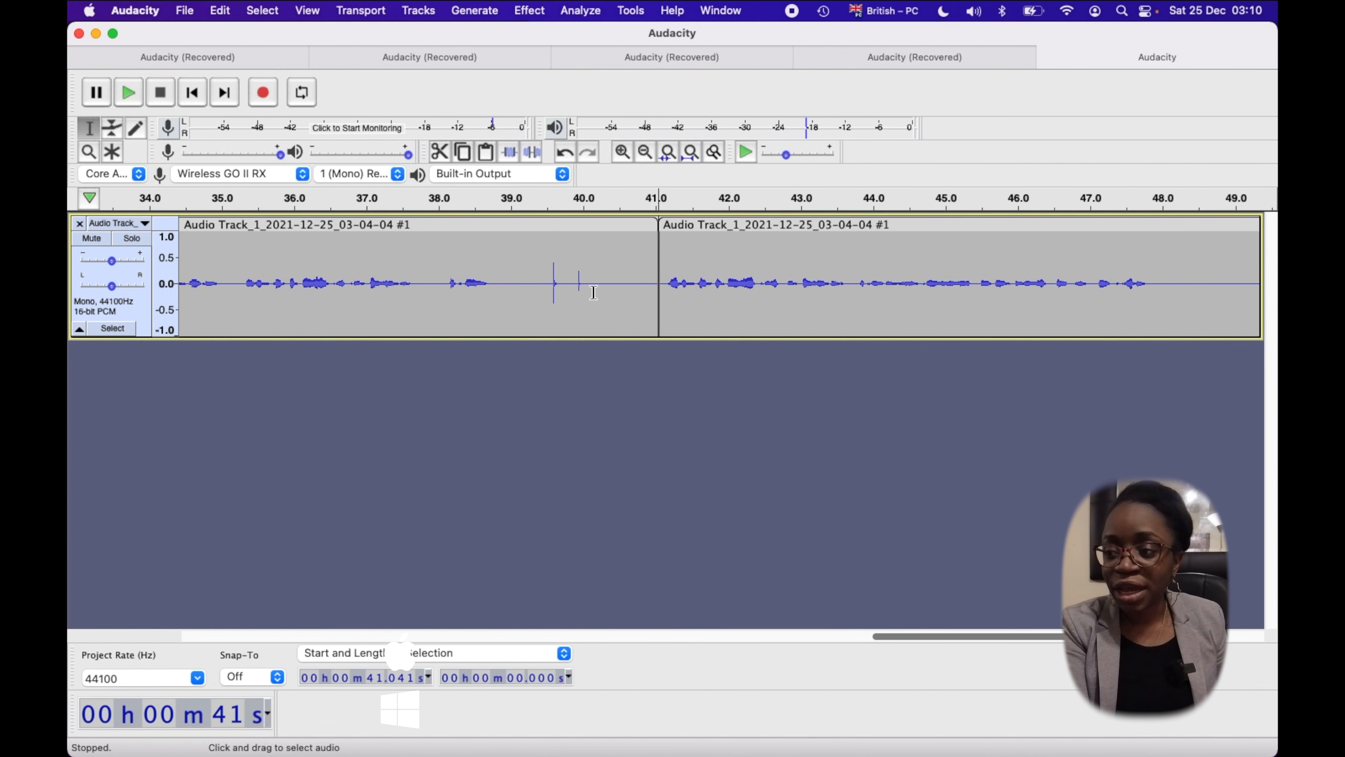
key("space")
key("space")
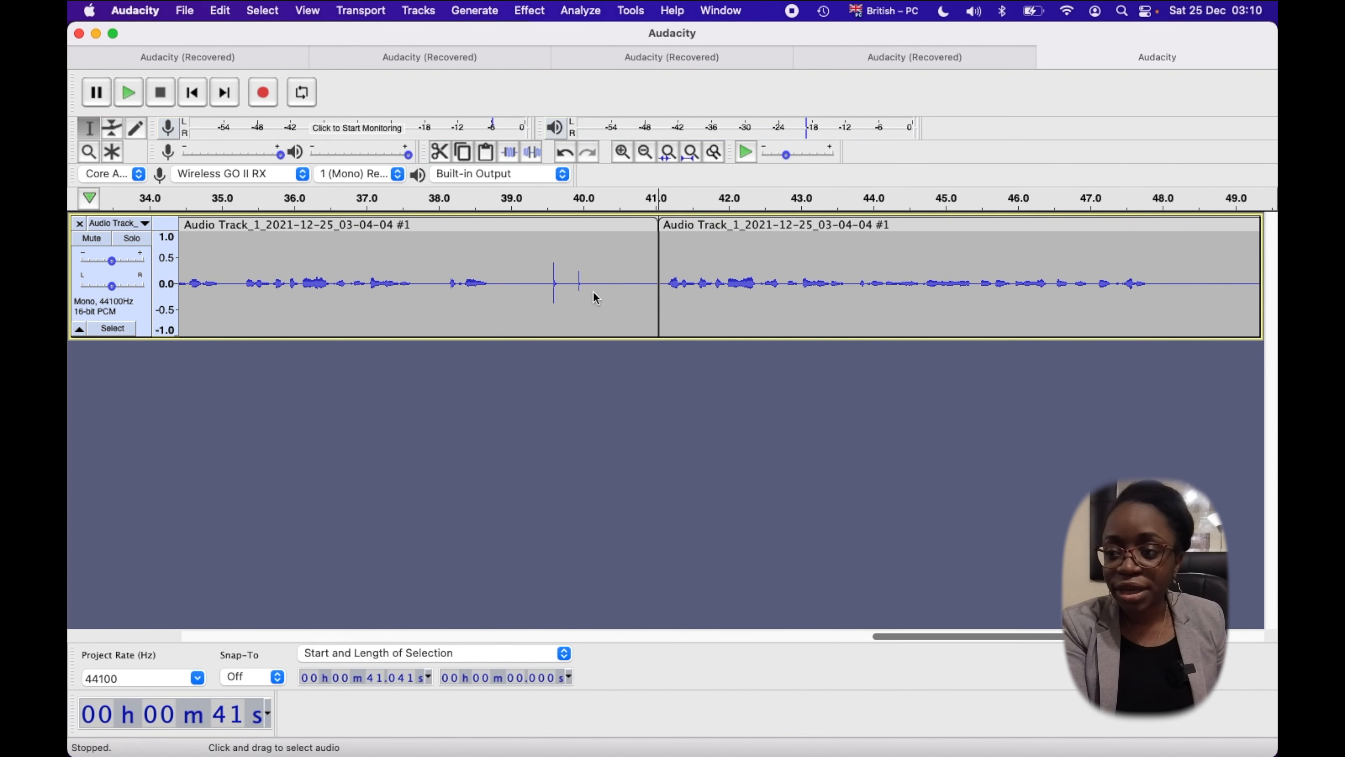
scroll(592, 292, "left", 5)
left_click(364, 283)
key("space")
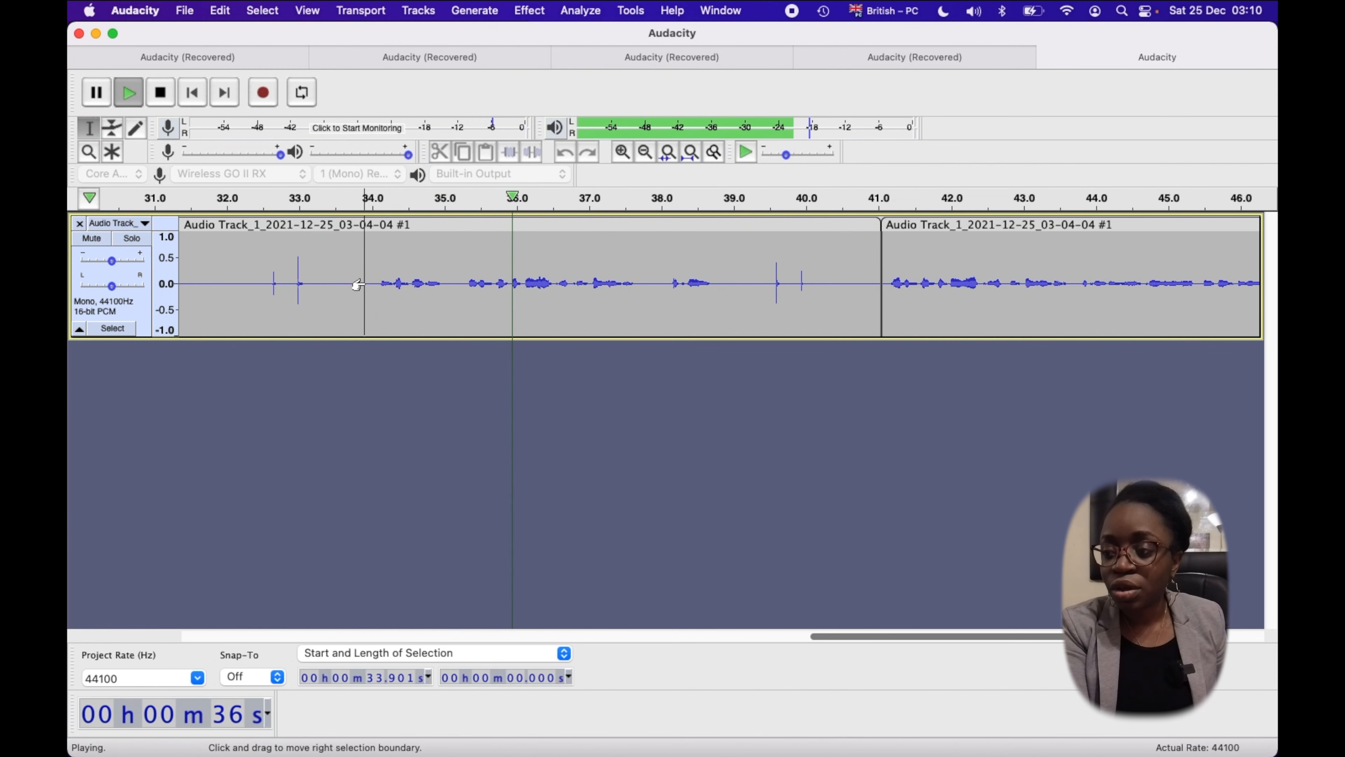
key("space")
left_click(461, 284)
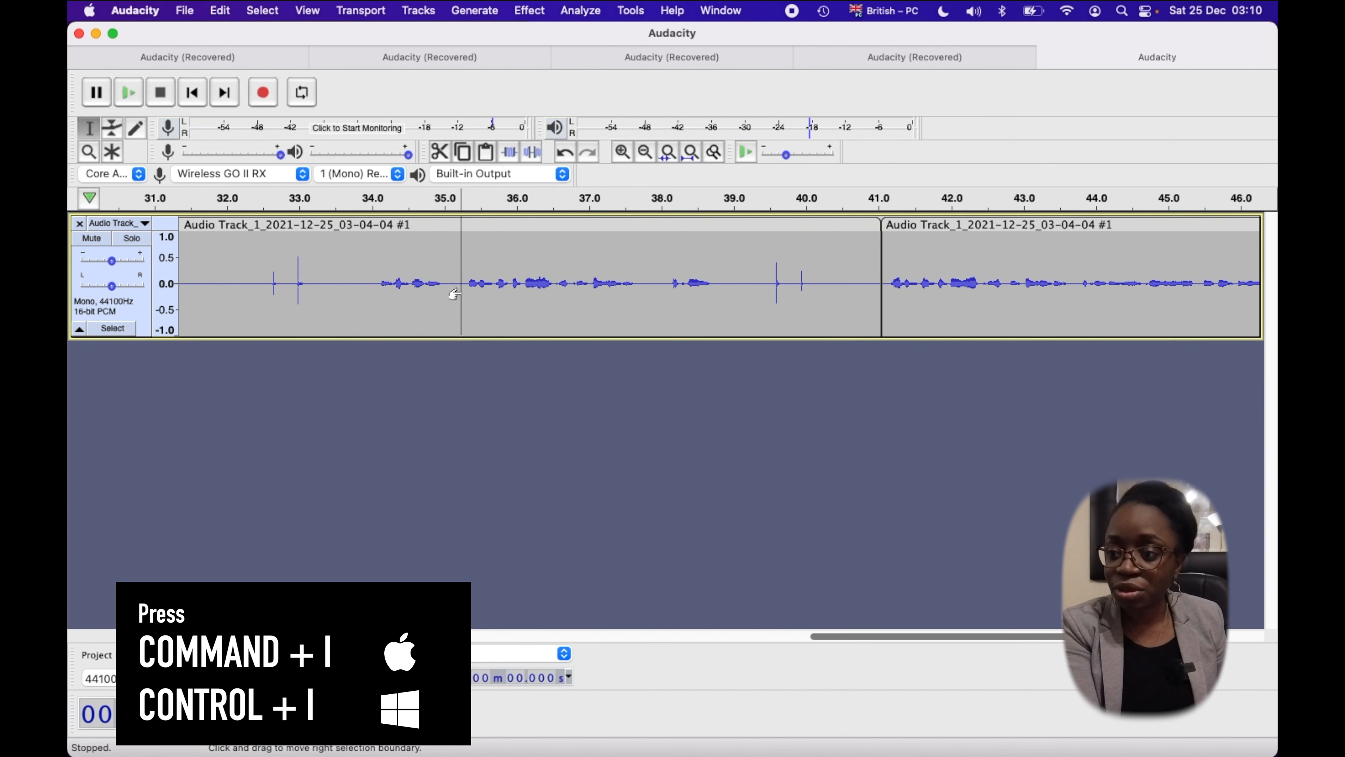
key("super+i")
double_click(588, 319)
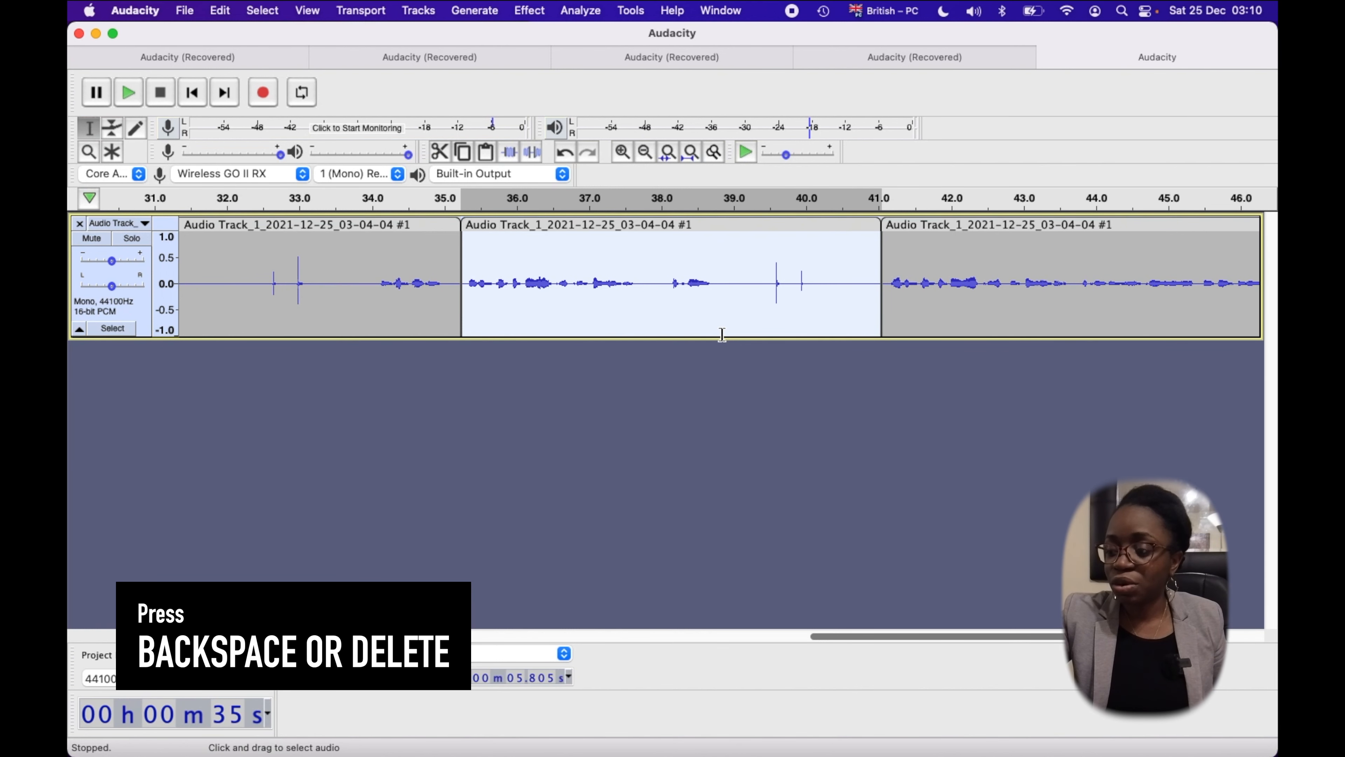
key("BackSpace")
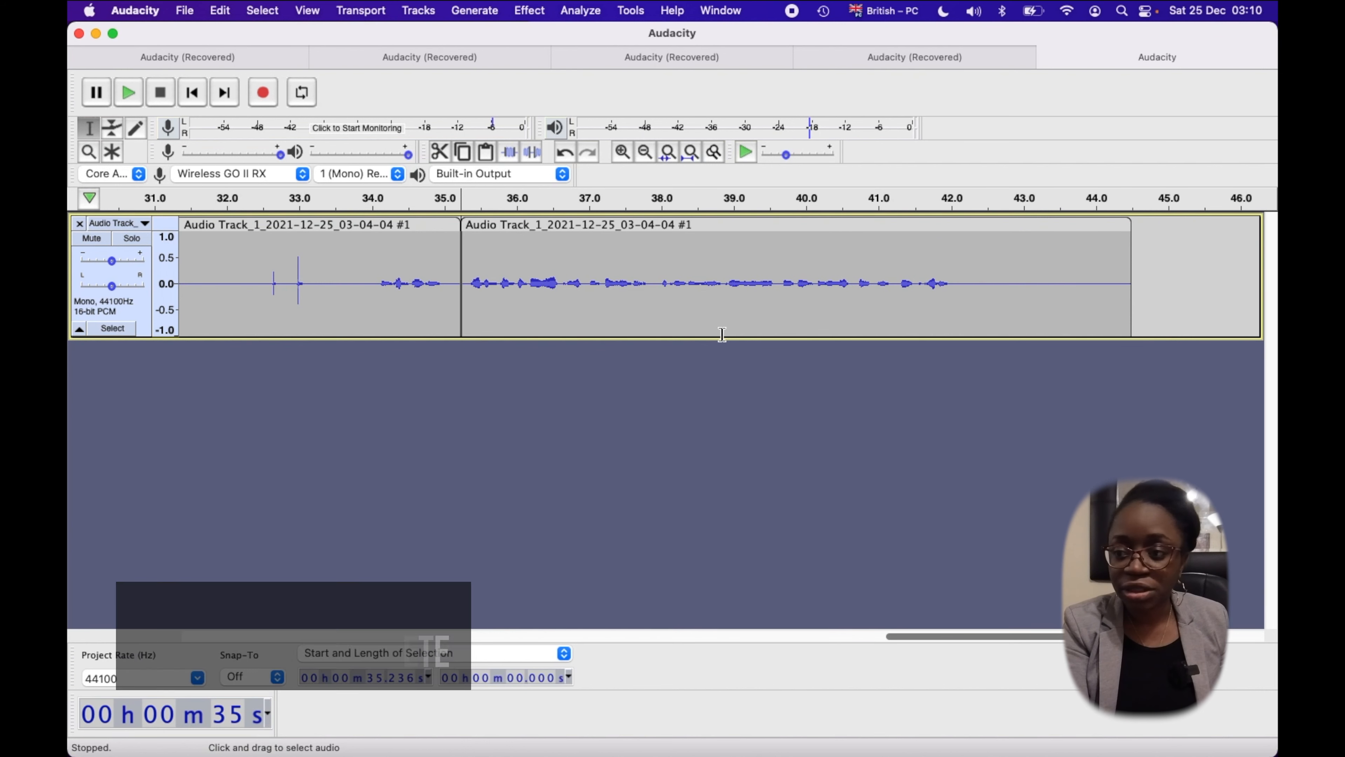
Split the clip at about 34.05 seconds, just before the speech that follows the spikes near 33 seconds
left_click(376, 279)
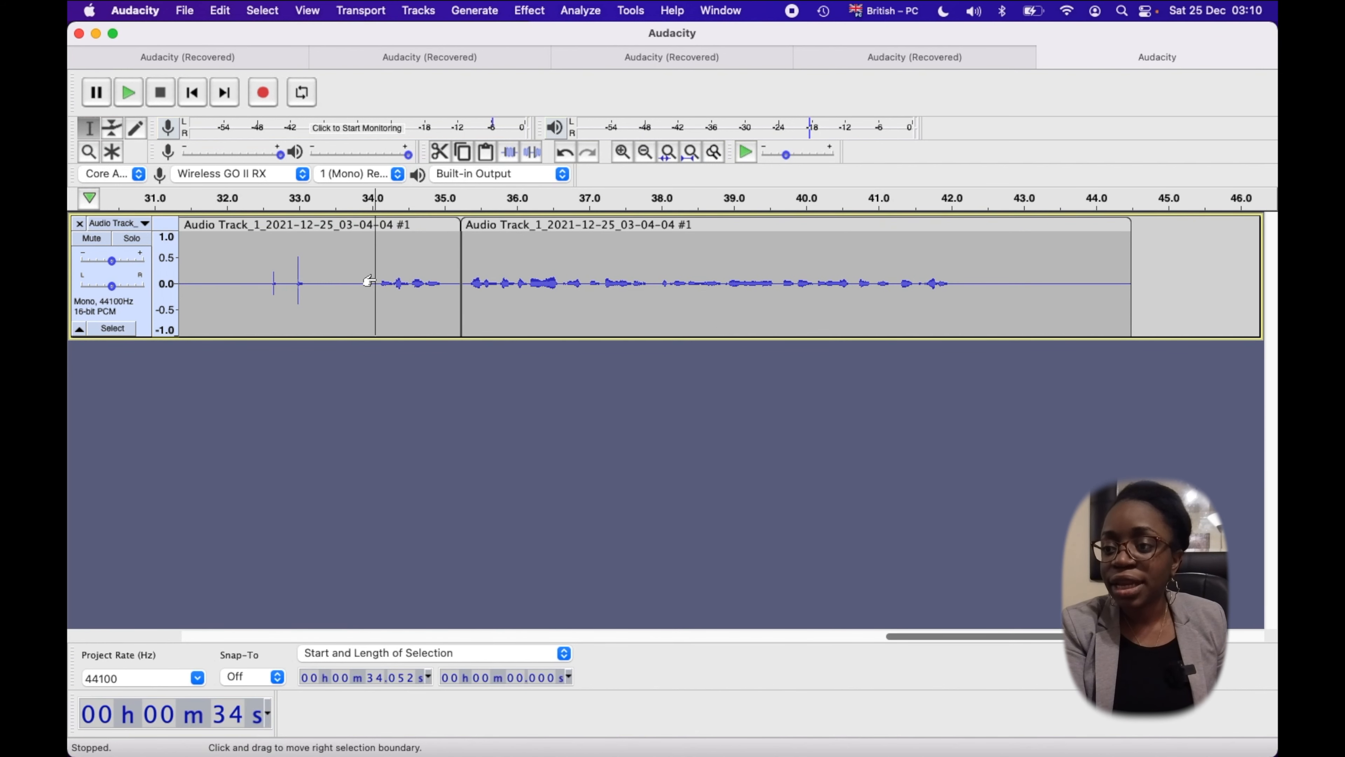
scroll(370, 281, "left", 3)
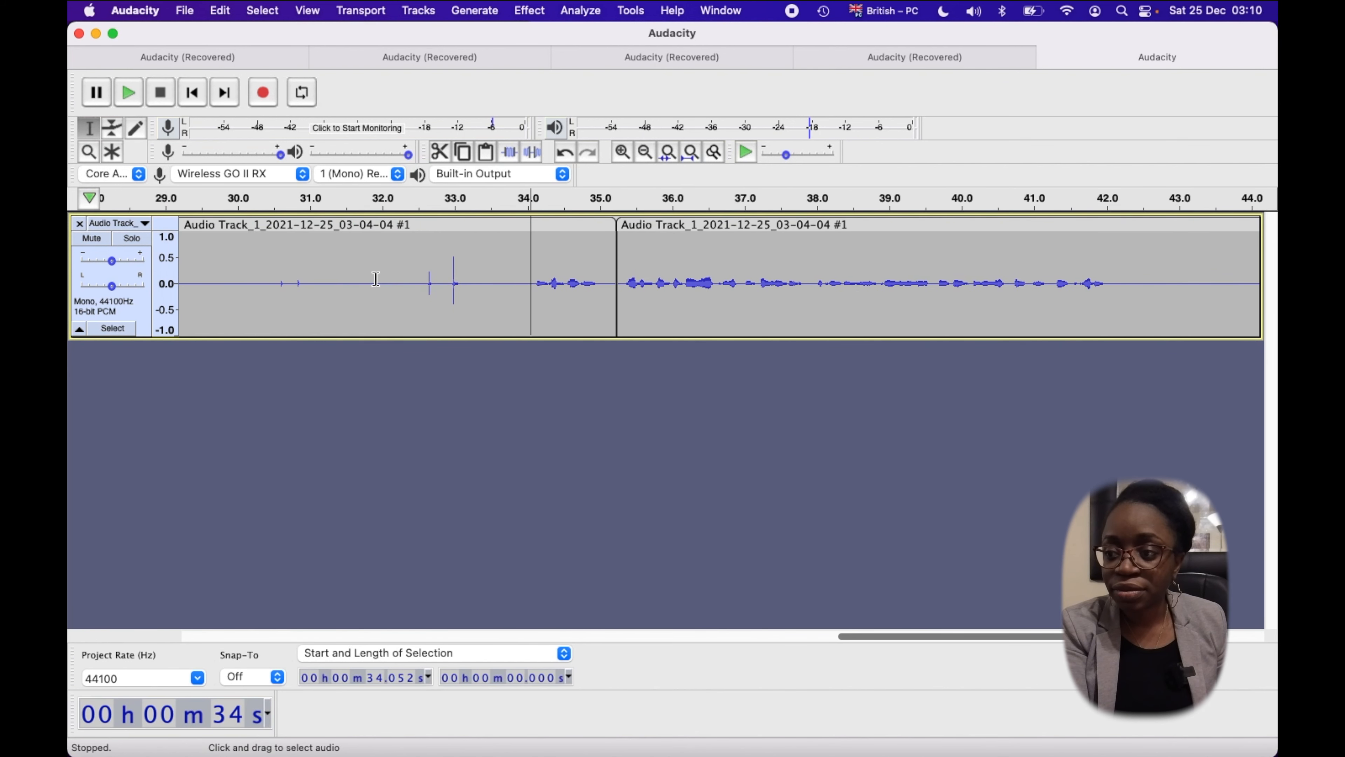
key("space")
key("space")
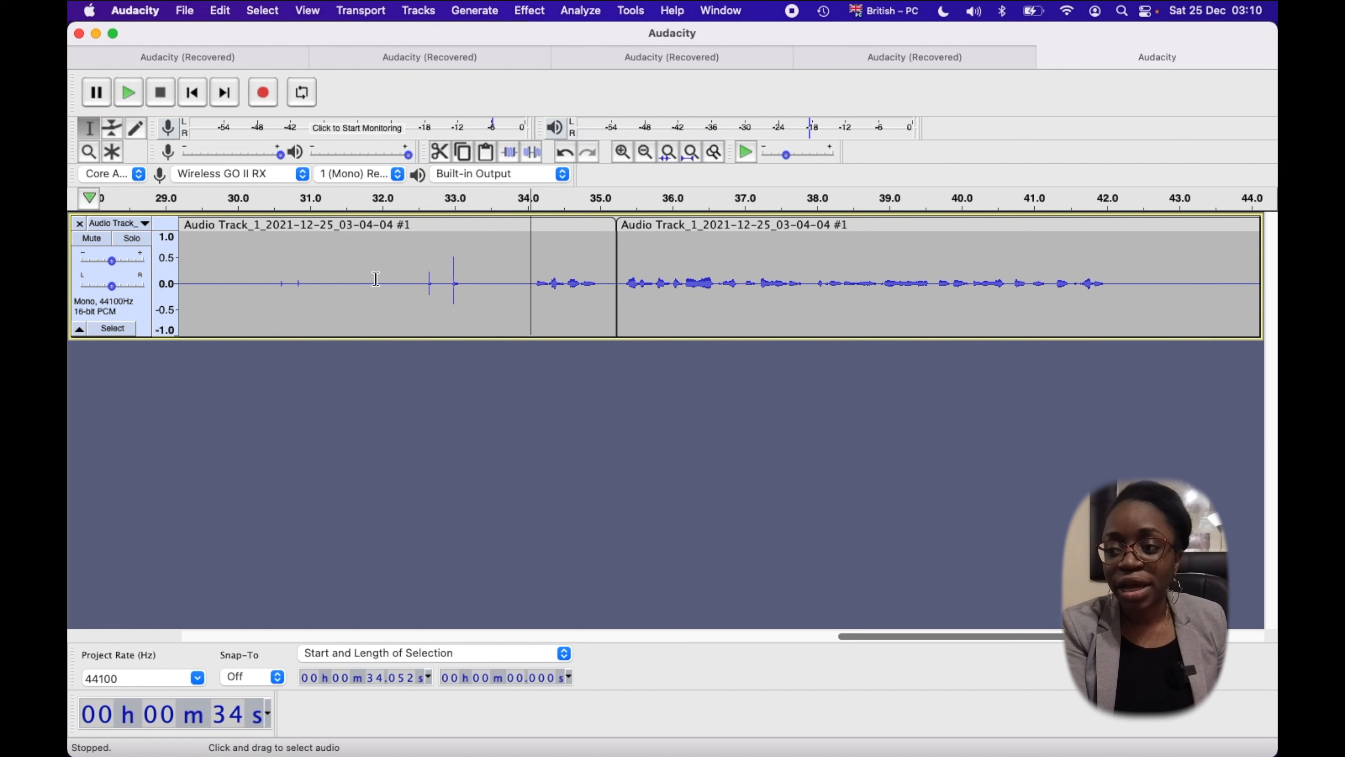
scroll(491, 303, "left", 5)
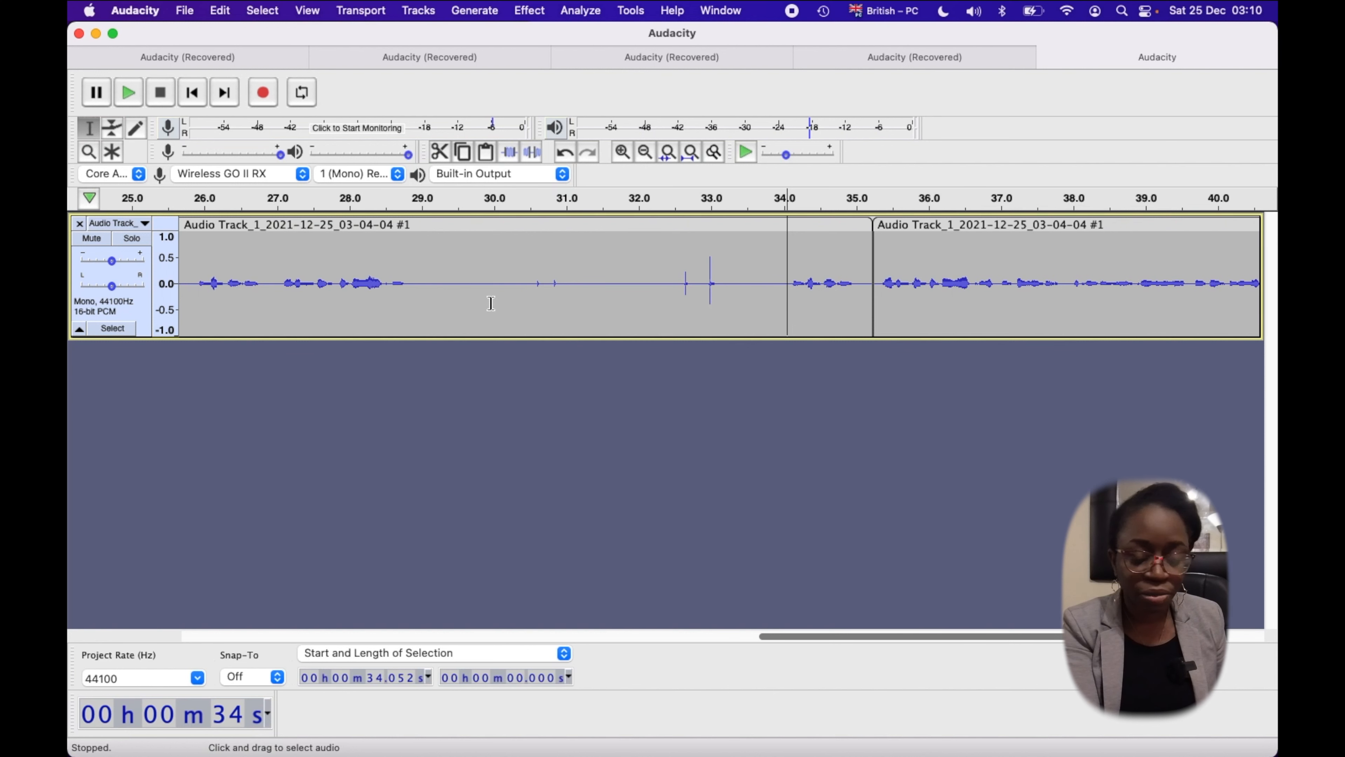
key("super+i")
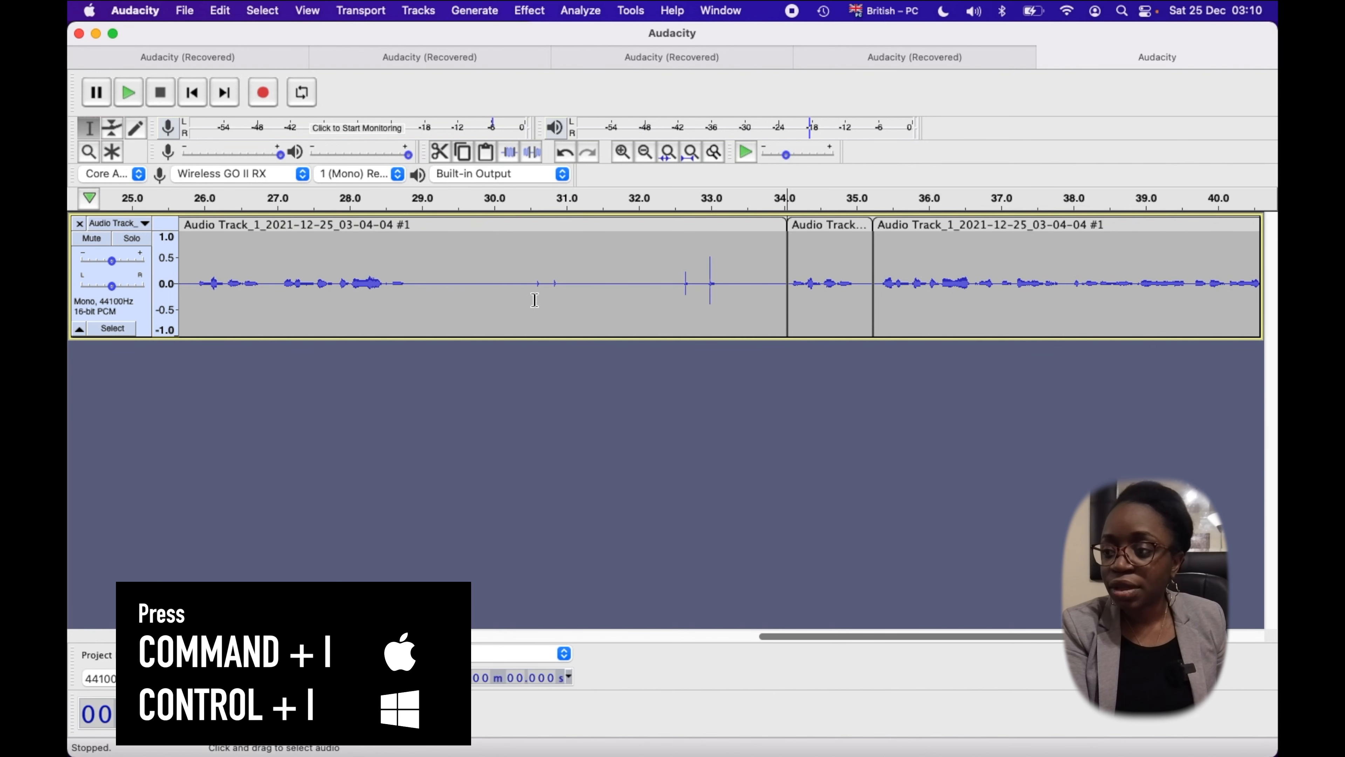
Split the clip at about 25.83 seconds and delete the faulty segment from there to the 34.05-second split
scroll(534, 299, "left", 6)
left_click(464, 277)
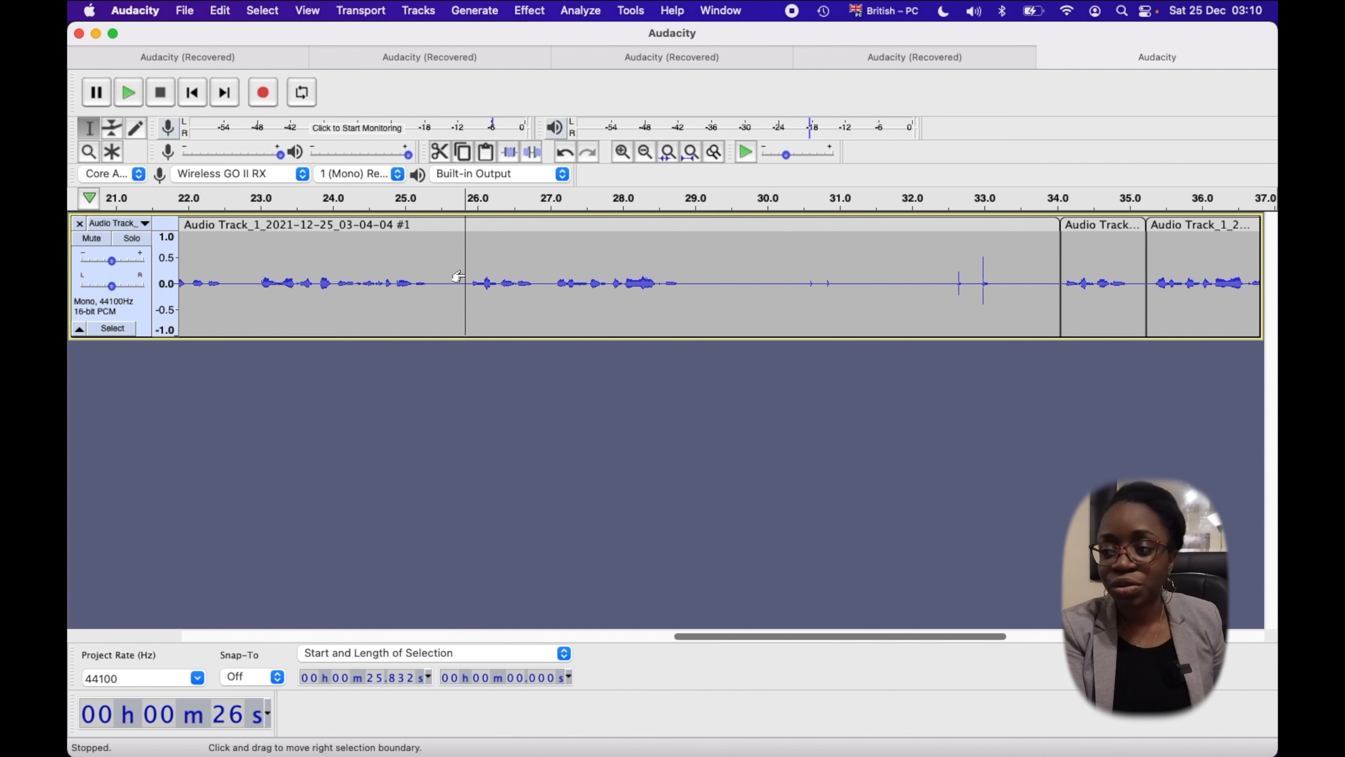
key("space")
key("space")
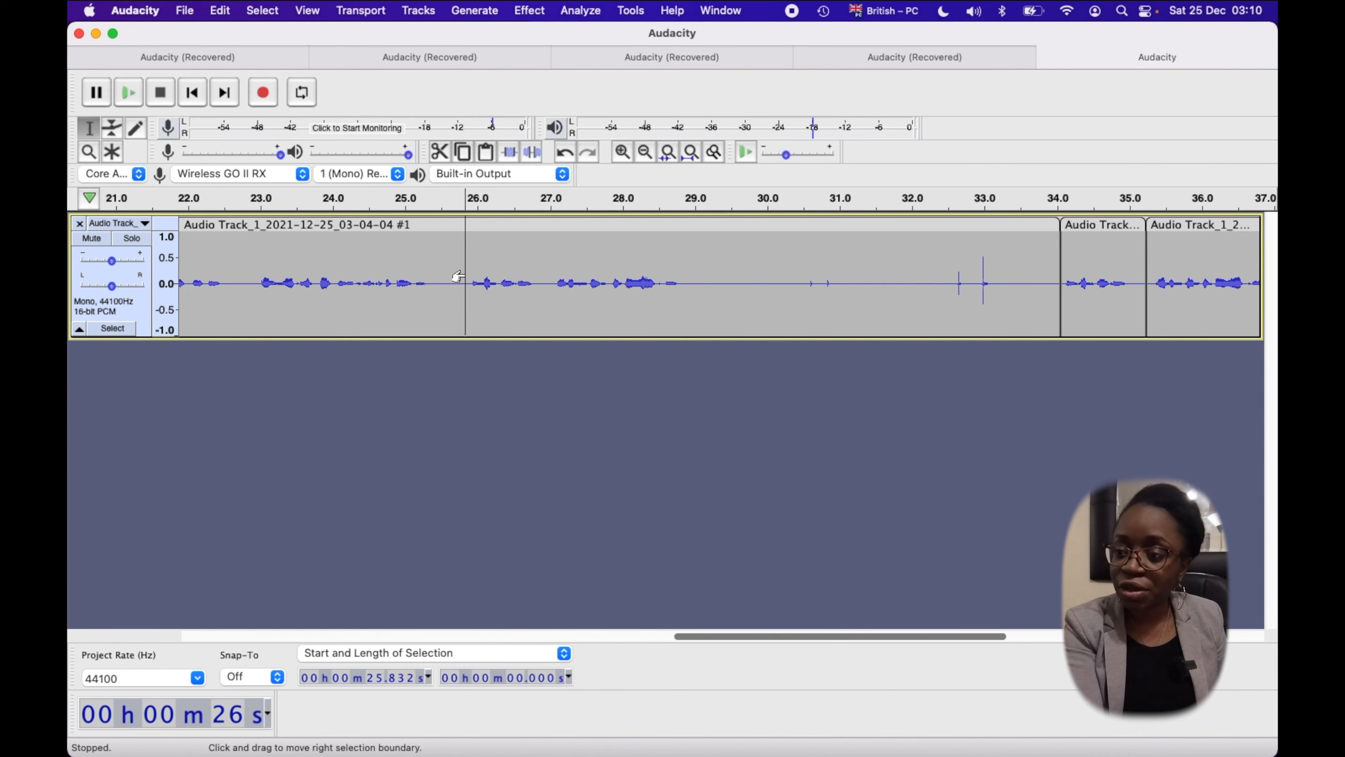
key("super+i")
double_click(545, 277)
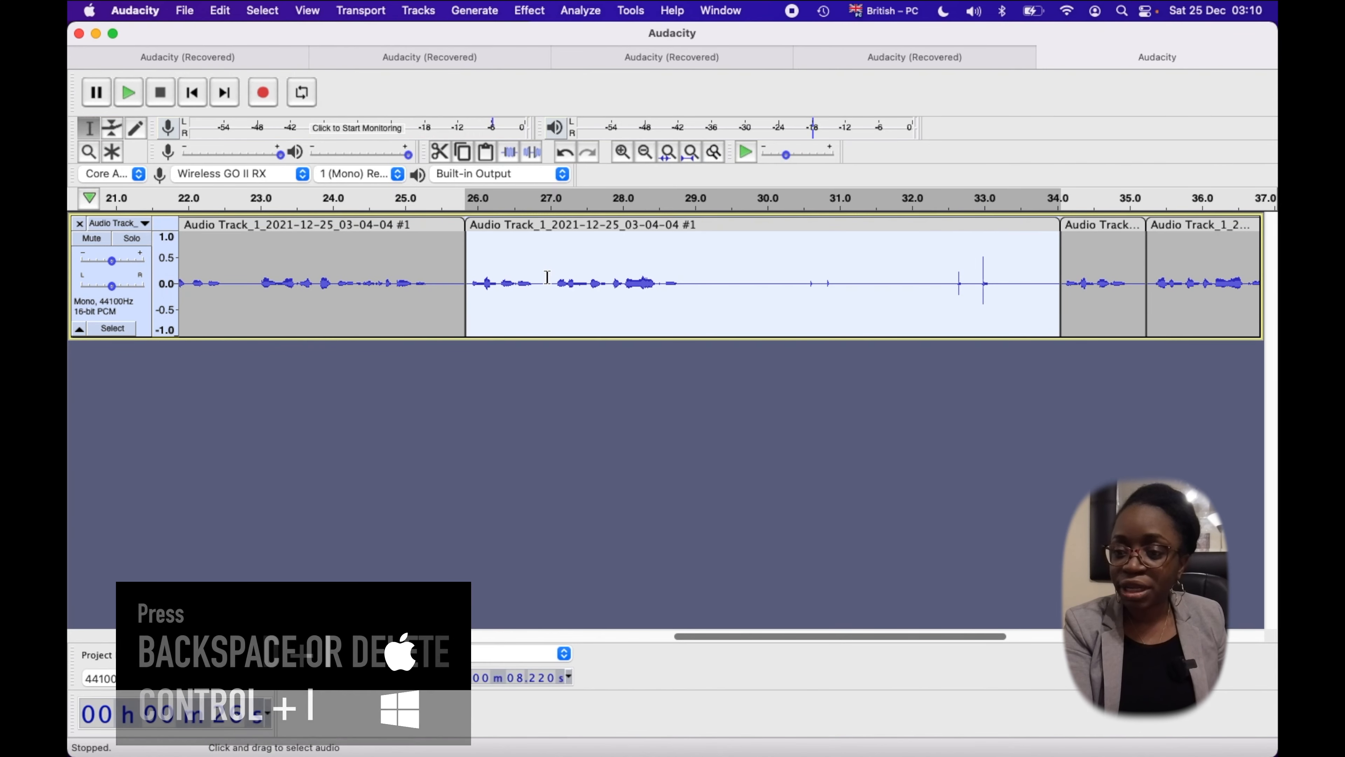
key("BackSpace")
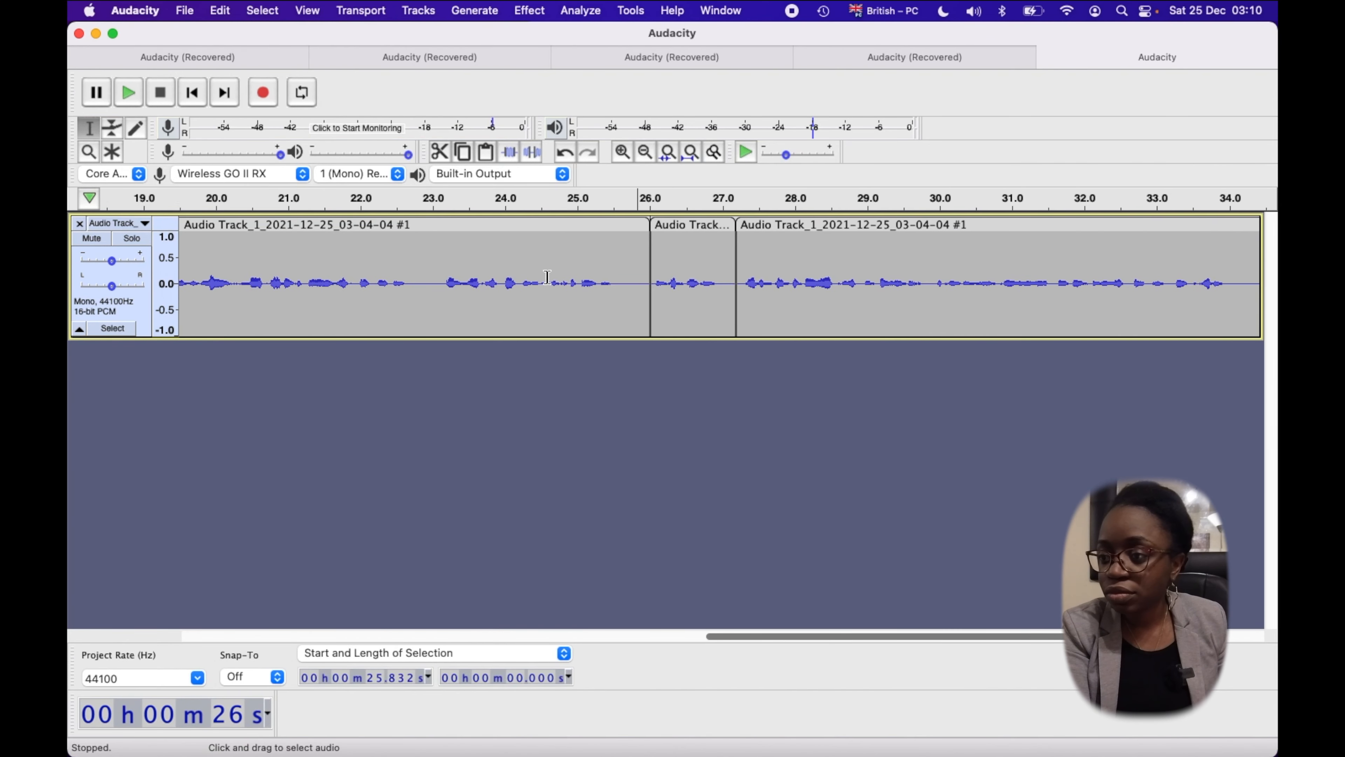
Play briefly from about 18.55 seconds, then look through the earlier part of the track for marker spikes
scroll(546, 277, "left", 10)
left_click(554, 282)
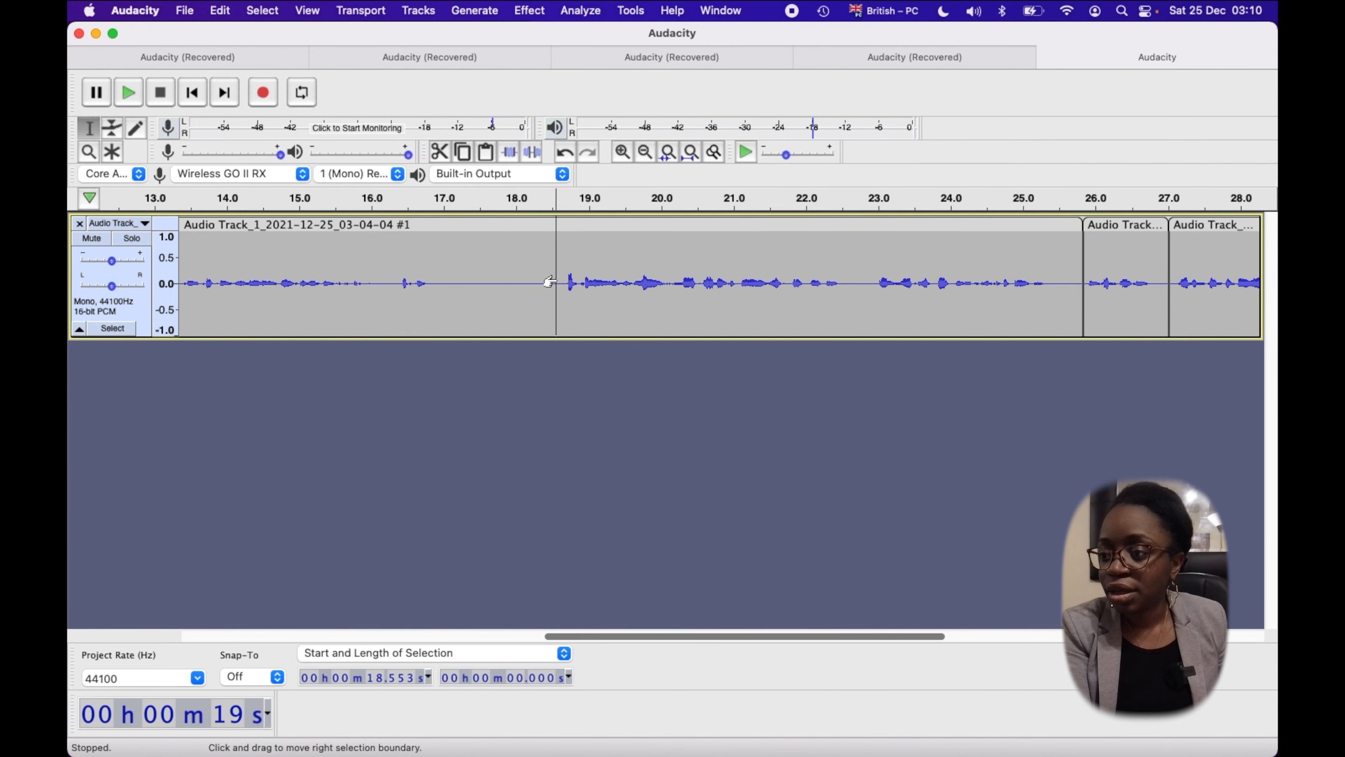
key("space")
key("space")
scroll(556, 280, "left", 6)
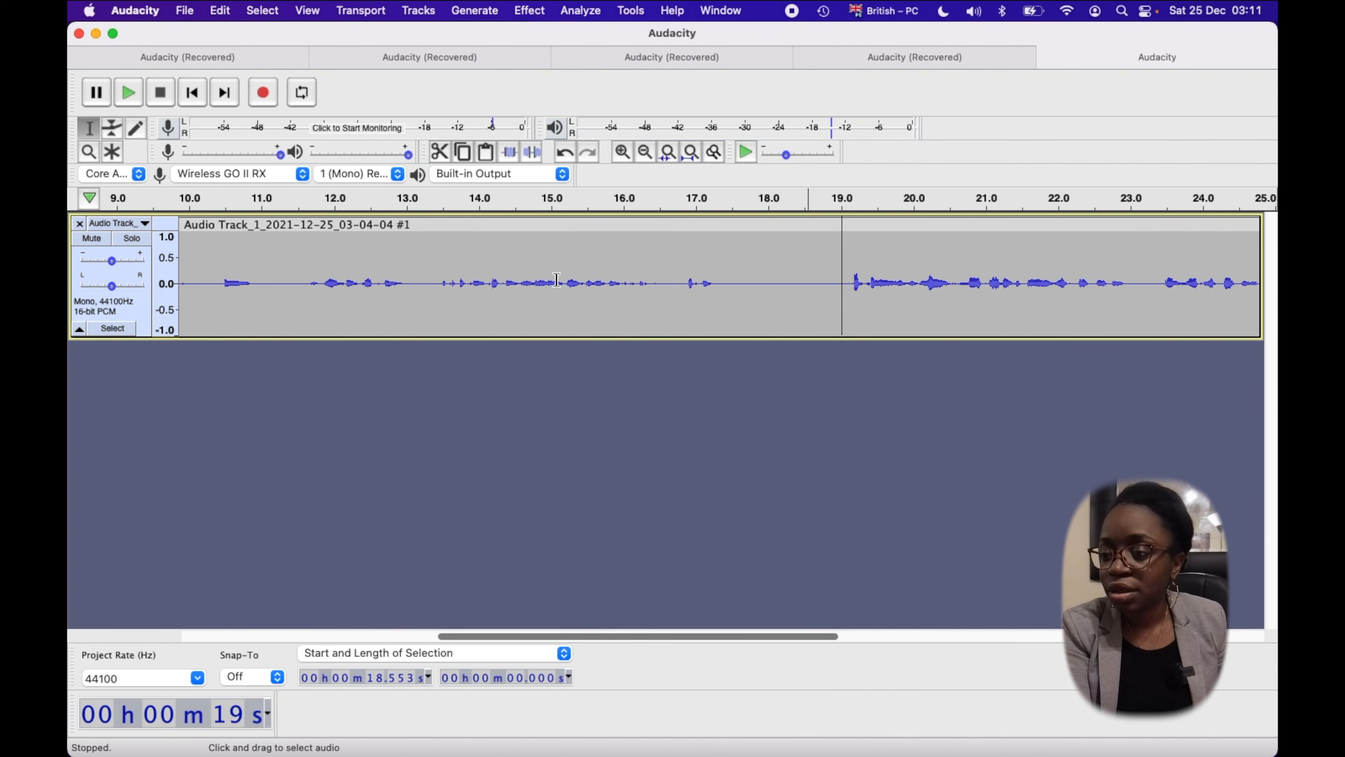
scroll(556, 280, "left", 6)
scroll(556, 280, "left", 7)
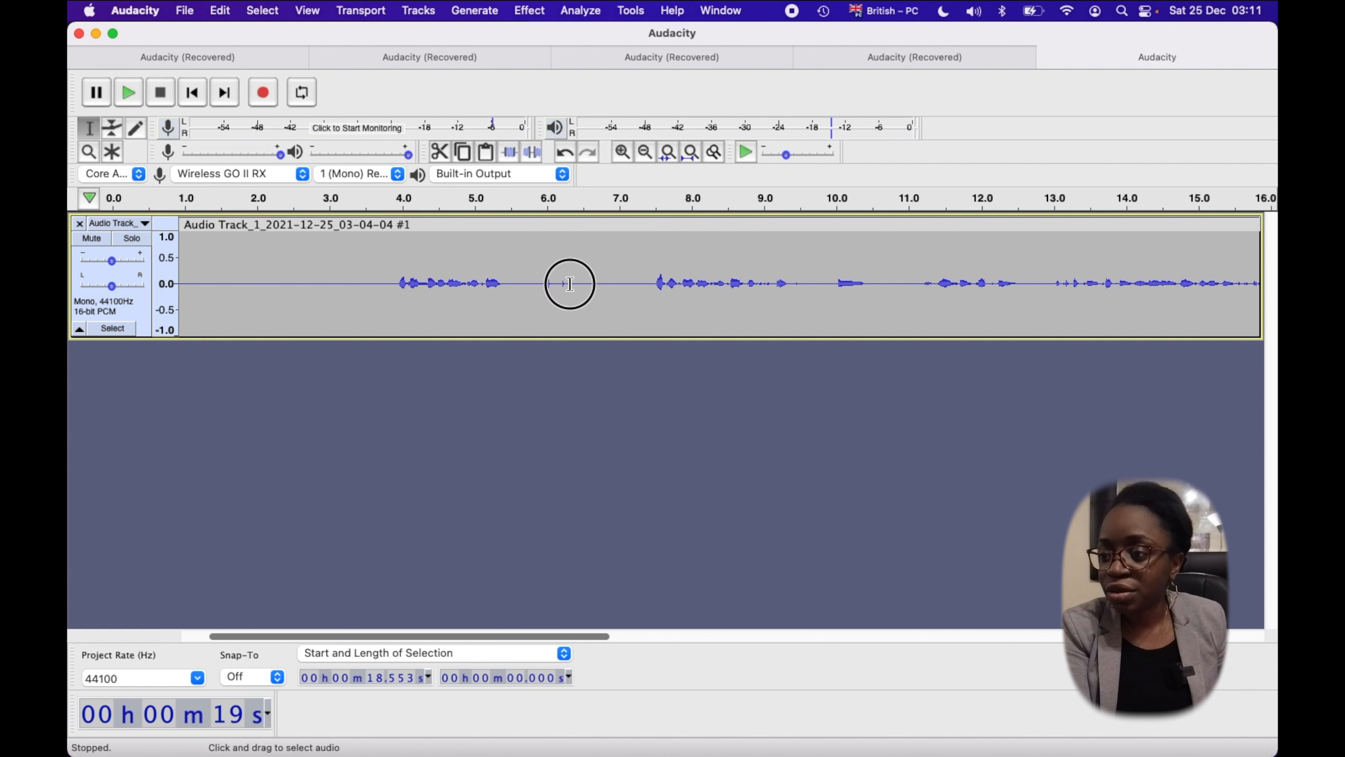
Point out the marker spikes near 6 seconds and listen to the take from about 7.42 seconds
left_click_drag(570, 285, 543, 284)
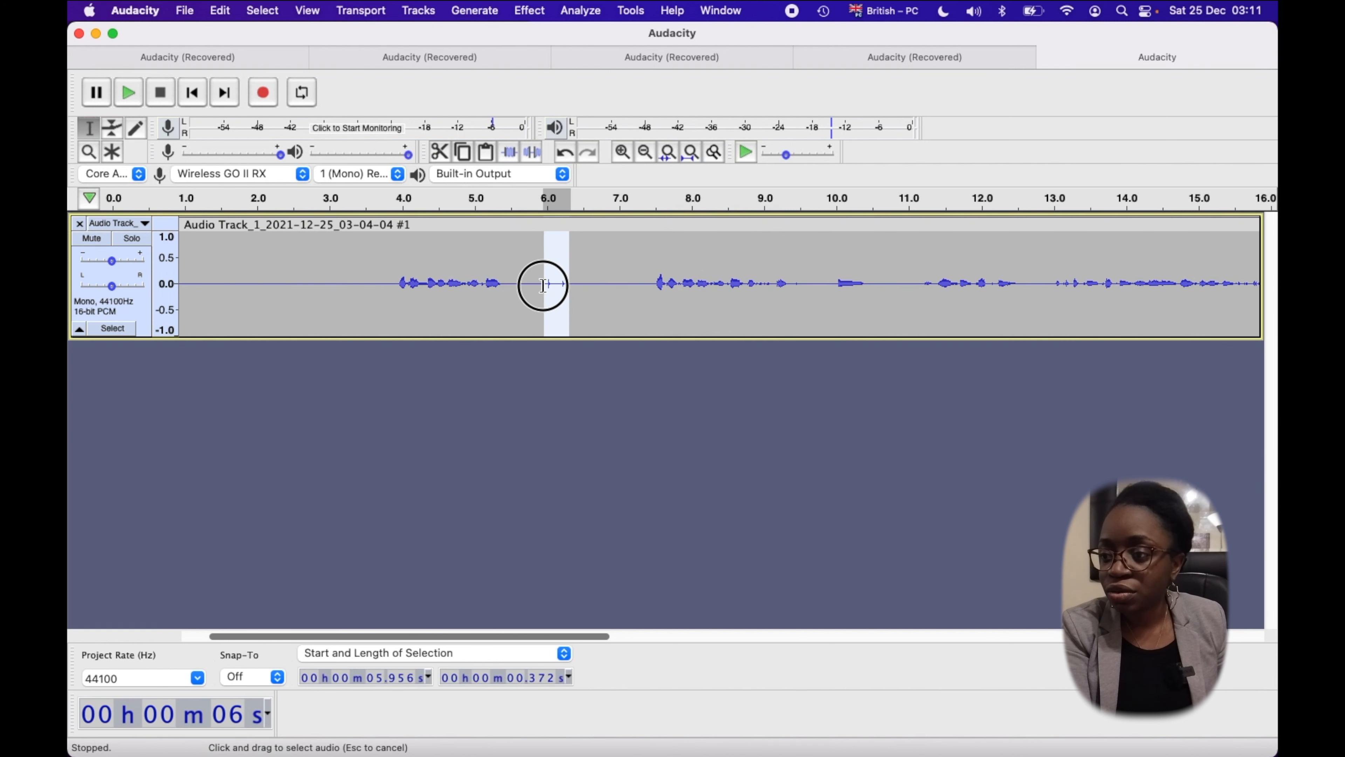
left_click(649, 277)
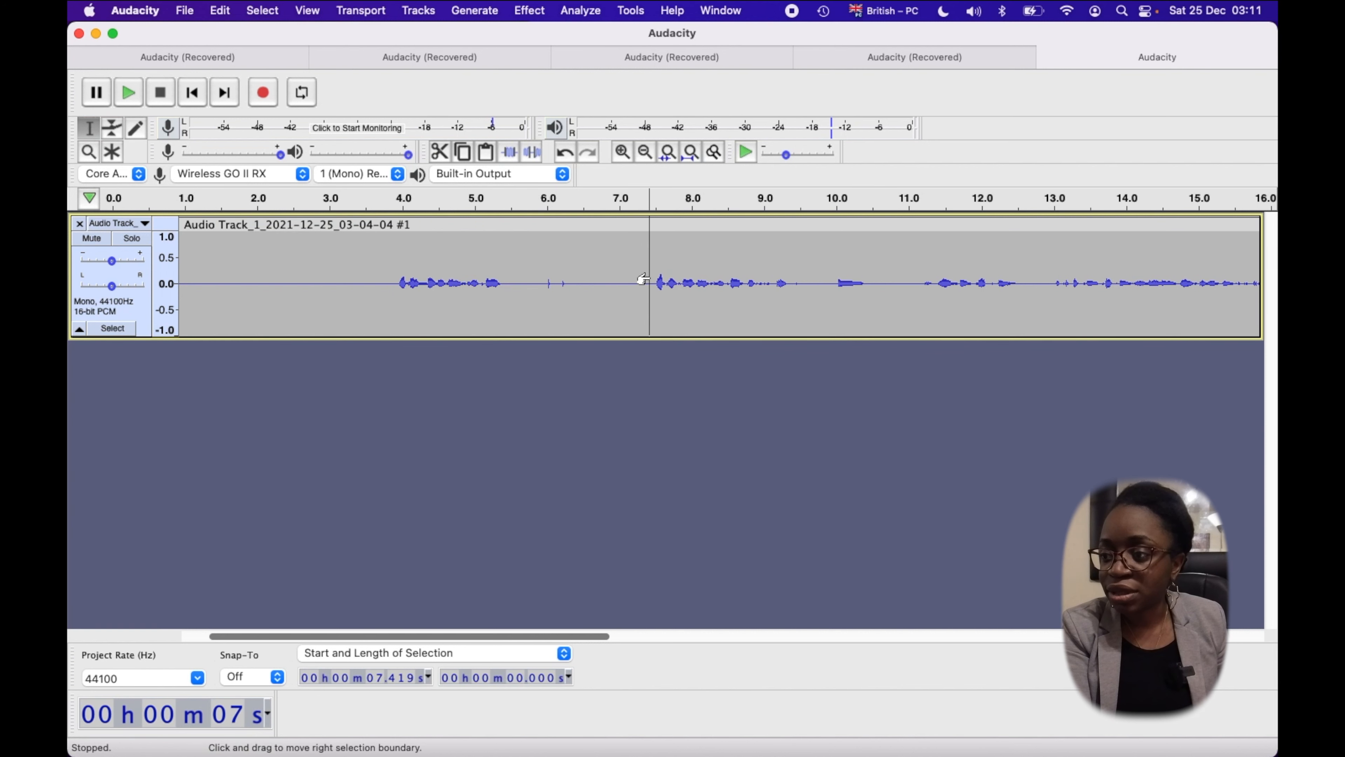
key("space")
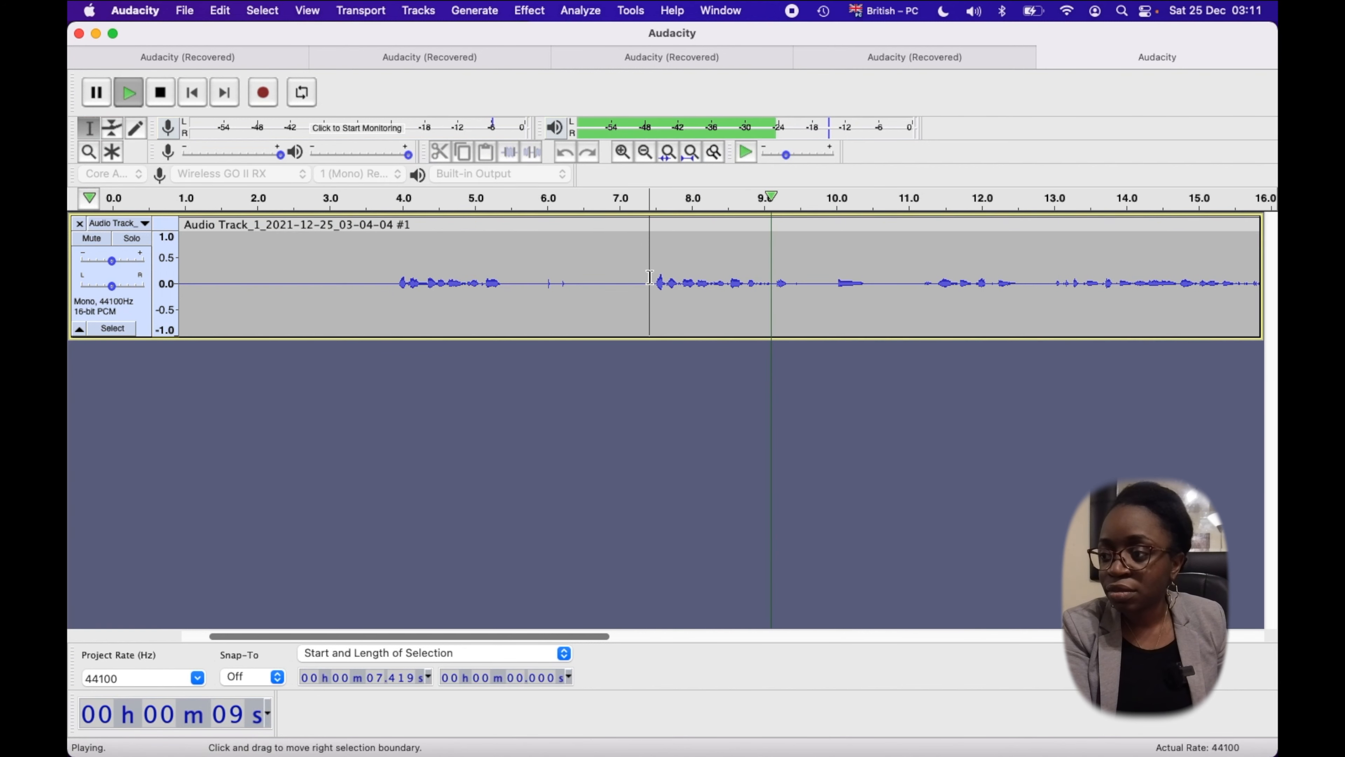
scroll(650, 277, "right", 5)
scroll(650, 277, "right", 2)
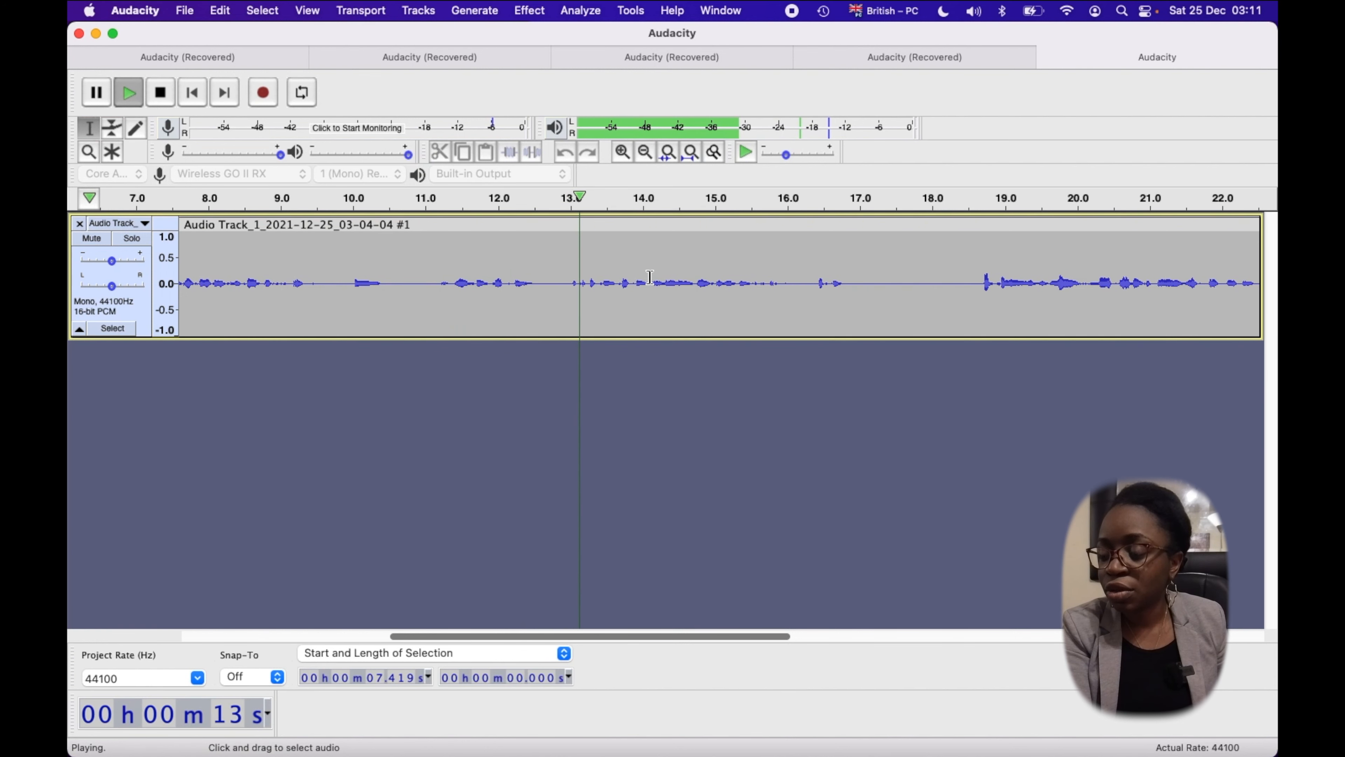
key("space")
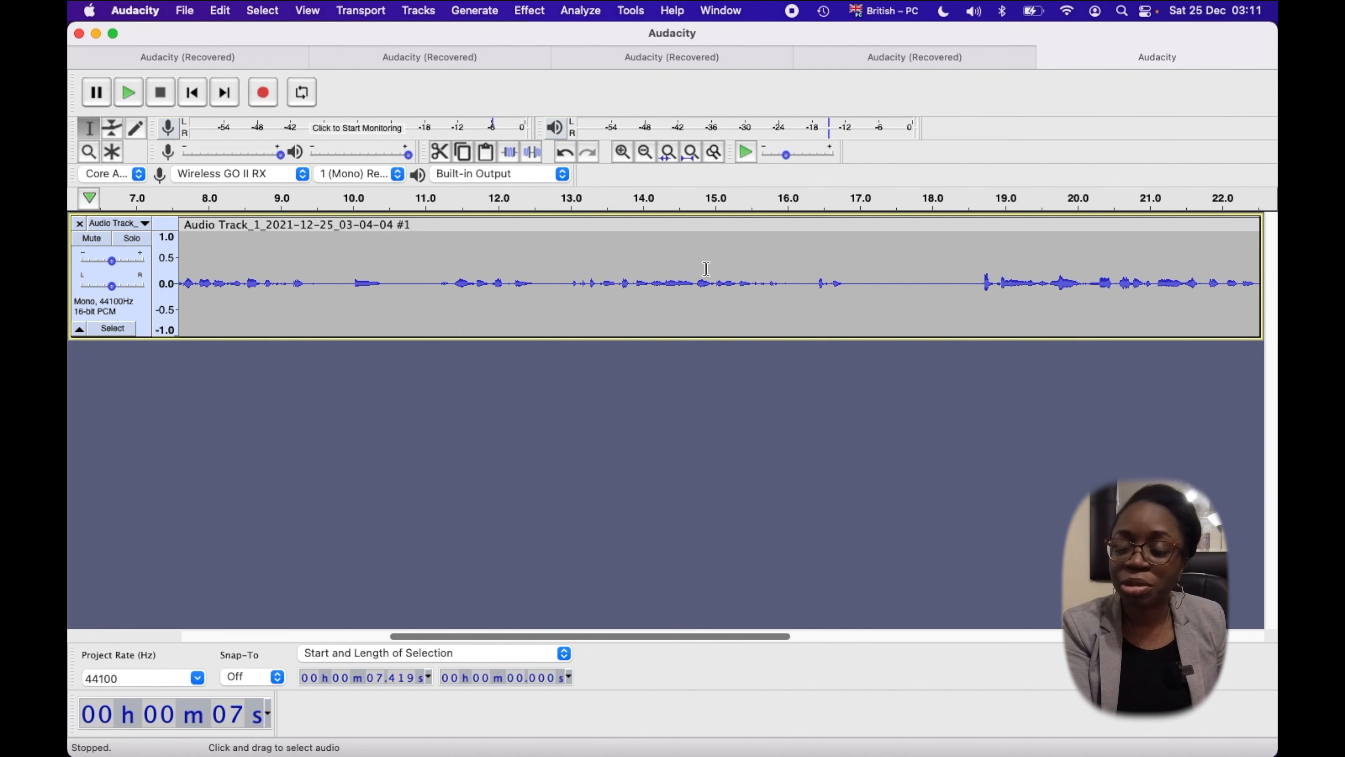
Listen to the start of the repeated take from about 18.56 seconds
scroll(705, 269, "right", 4)
left_click(658, 282)
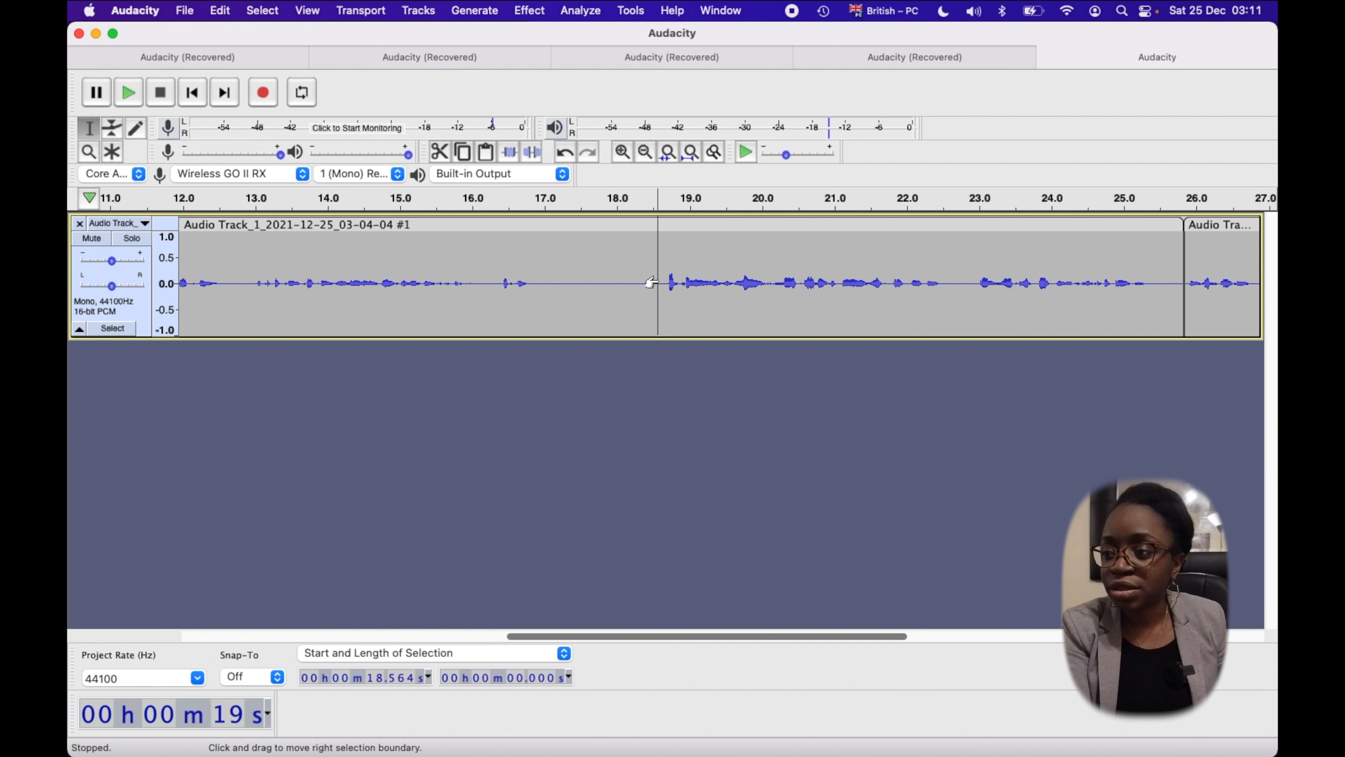
key("space")
key("space")
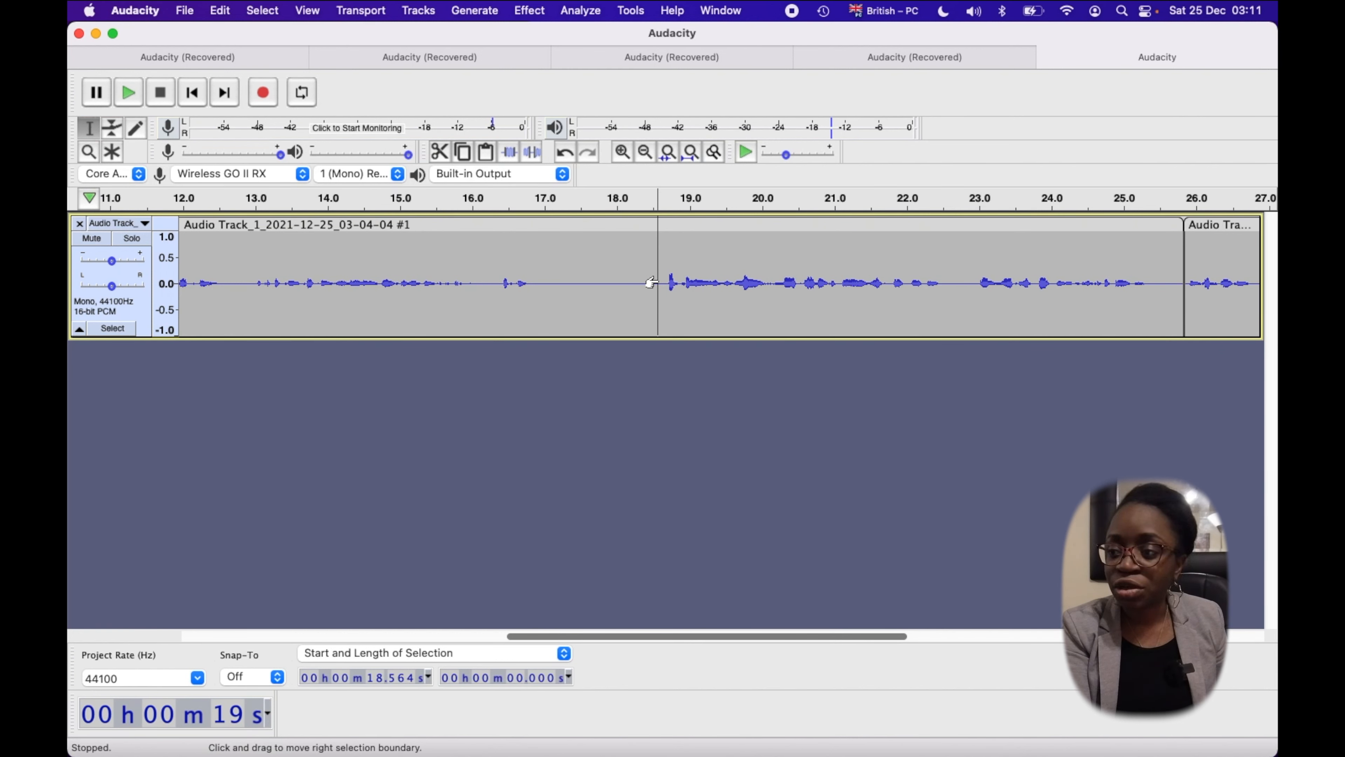
Switch to the script in Chrome and highlight its opening words "Up to now"
key("super+Tab")
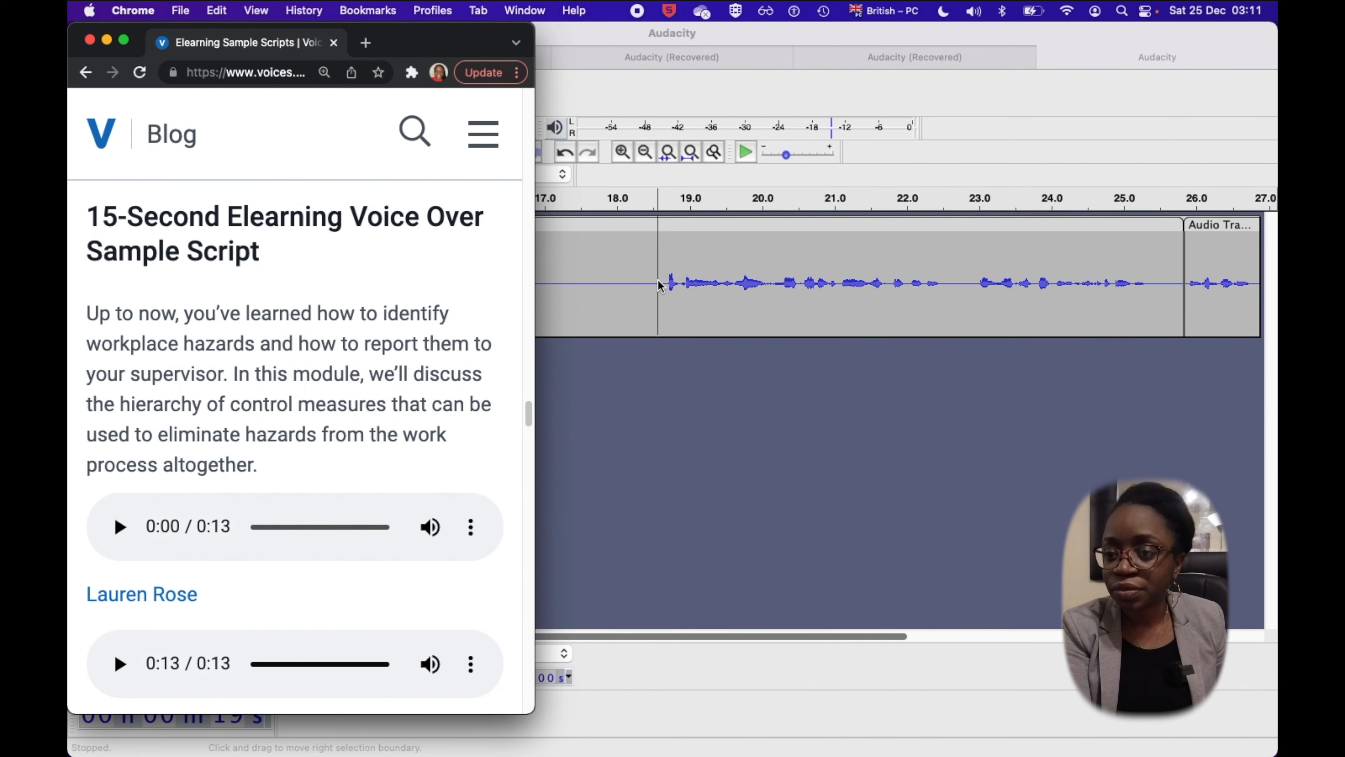
double_click(97, 313)
left_click_drag(127, 313, 390, 355)
left_click(216, 292)
left_click_drag(87, 313, 176, 327)
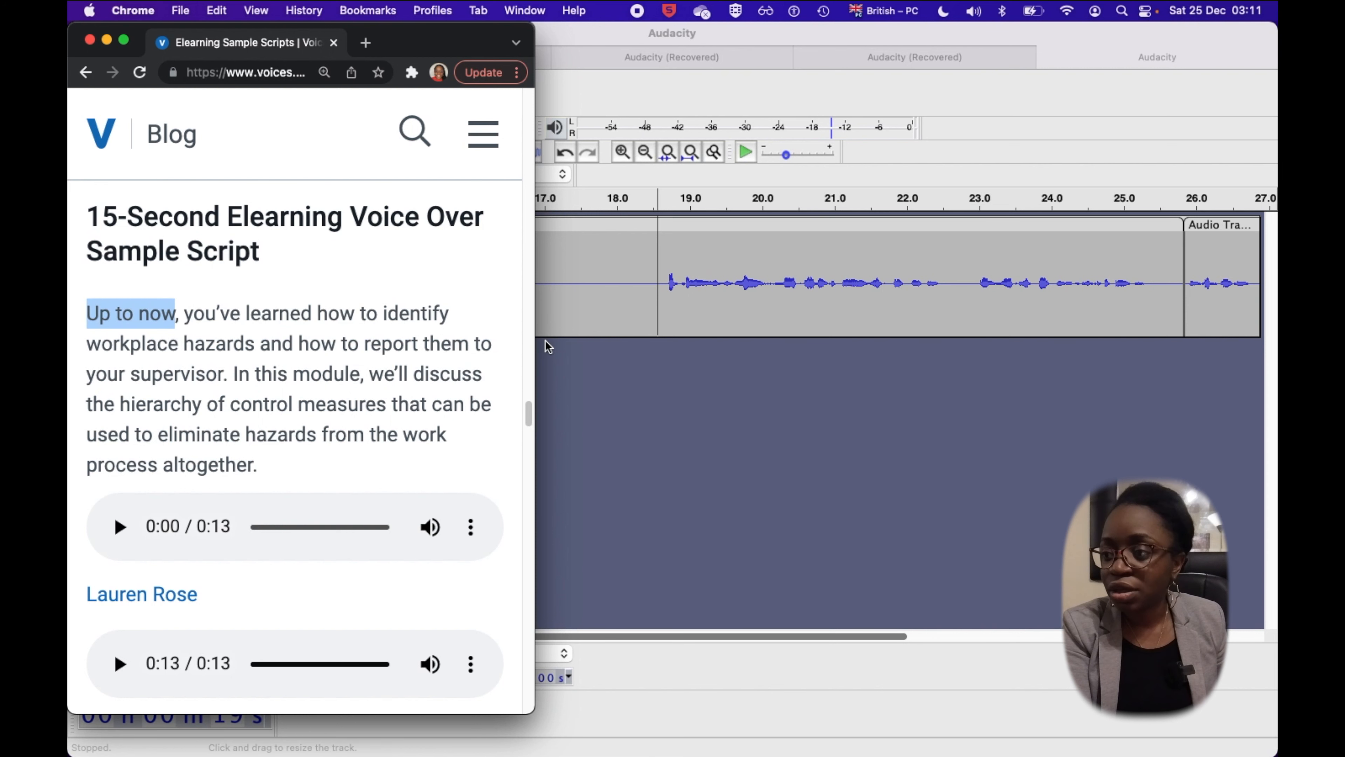
Return to Audacity, split the clip at about 17.39 seconds and delete everything before the split
left_click(647, 288)
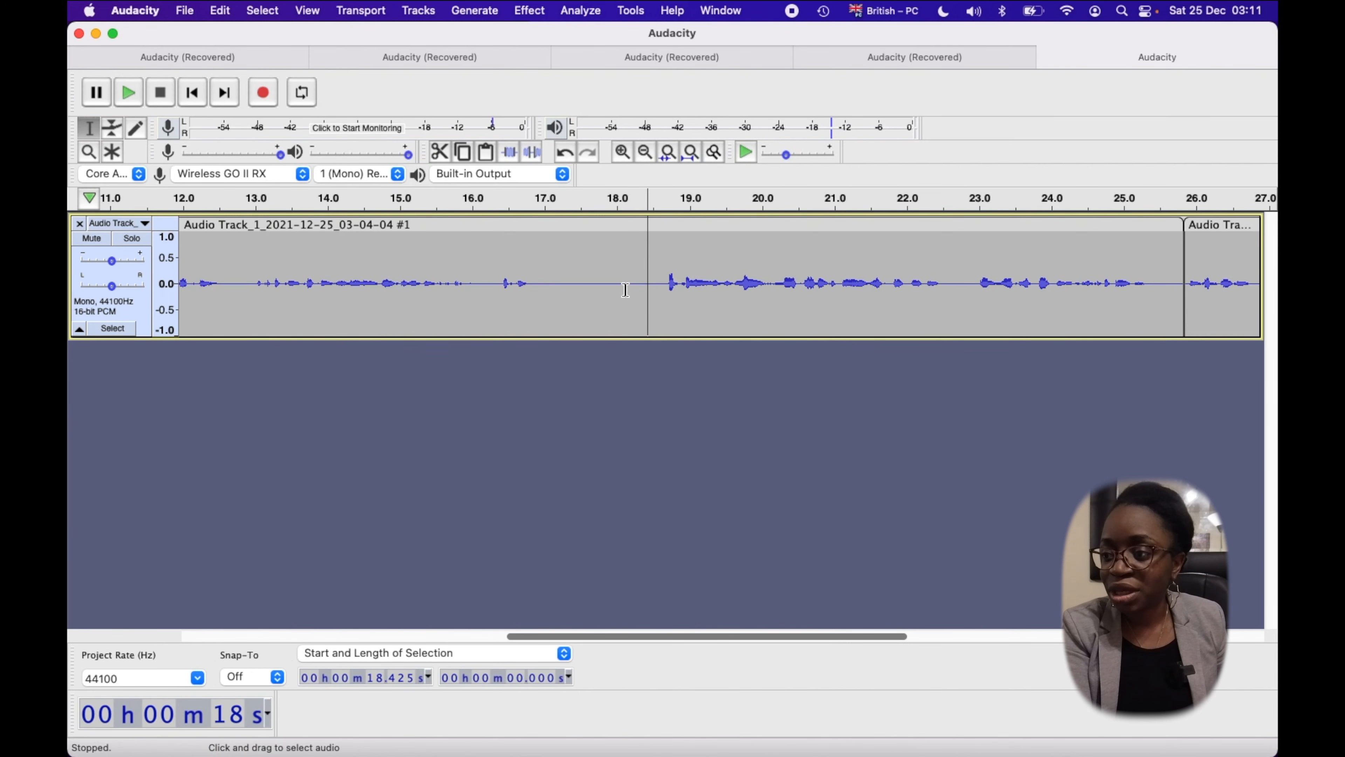
left_click(573, 286)
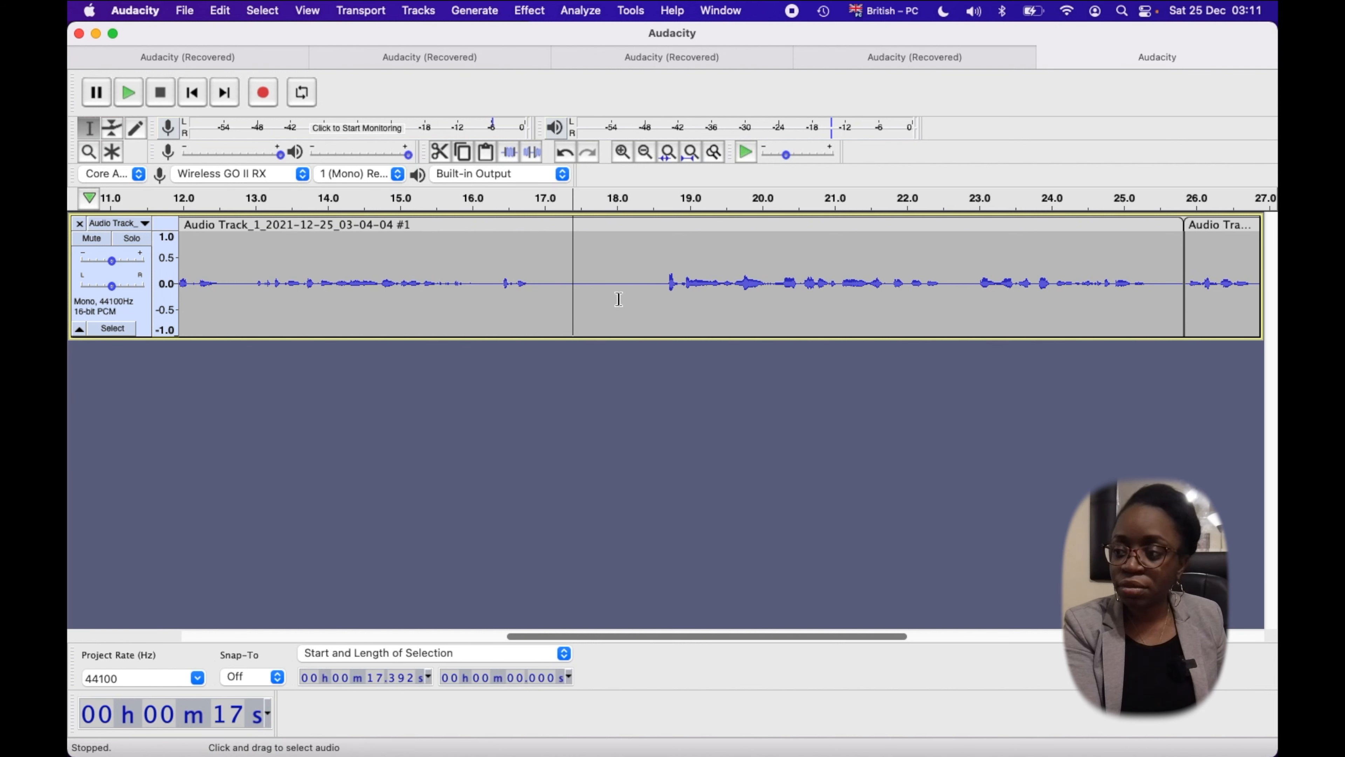
key("super+i")
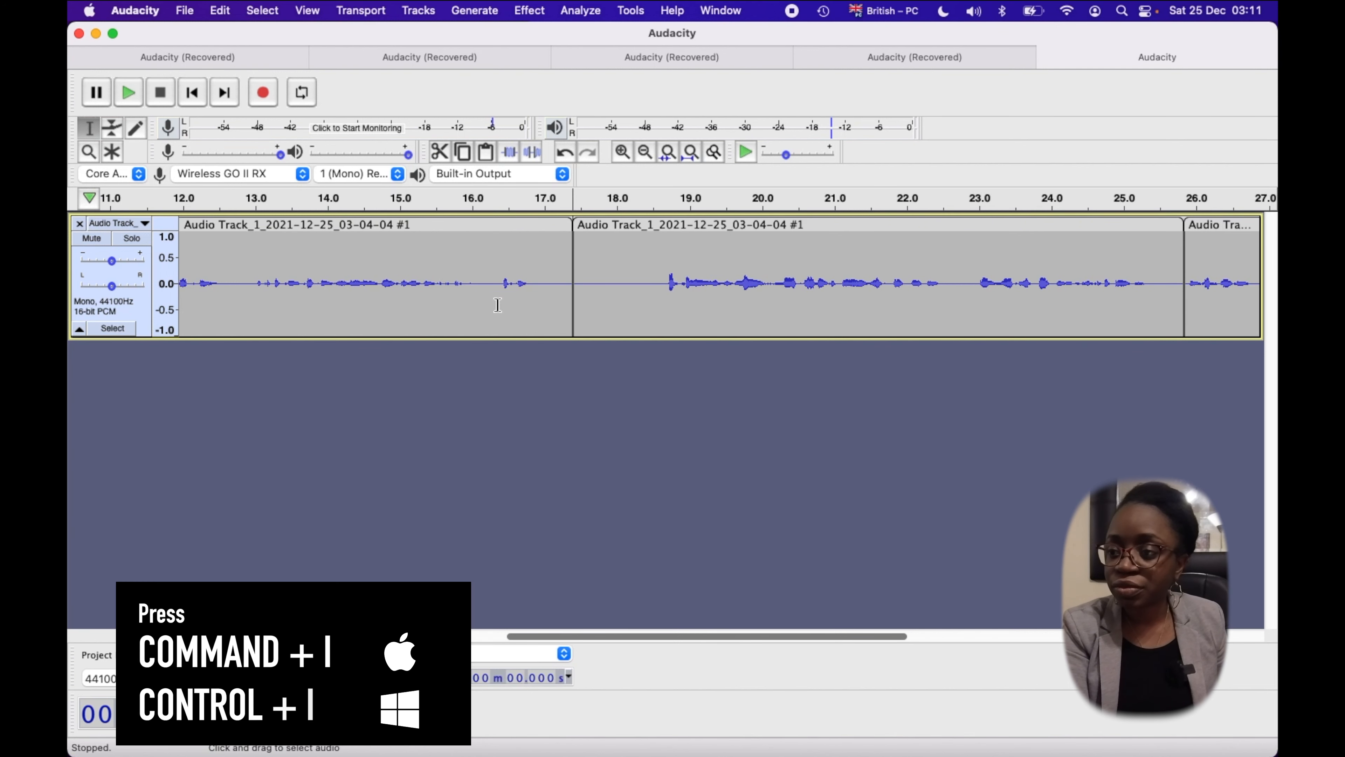
double_click(491, 306)
key("BackSpace")
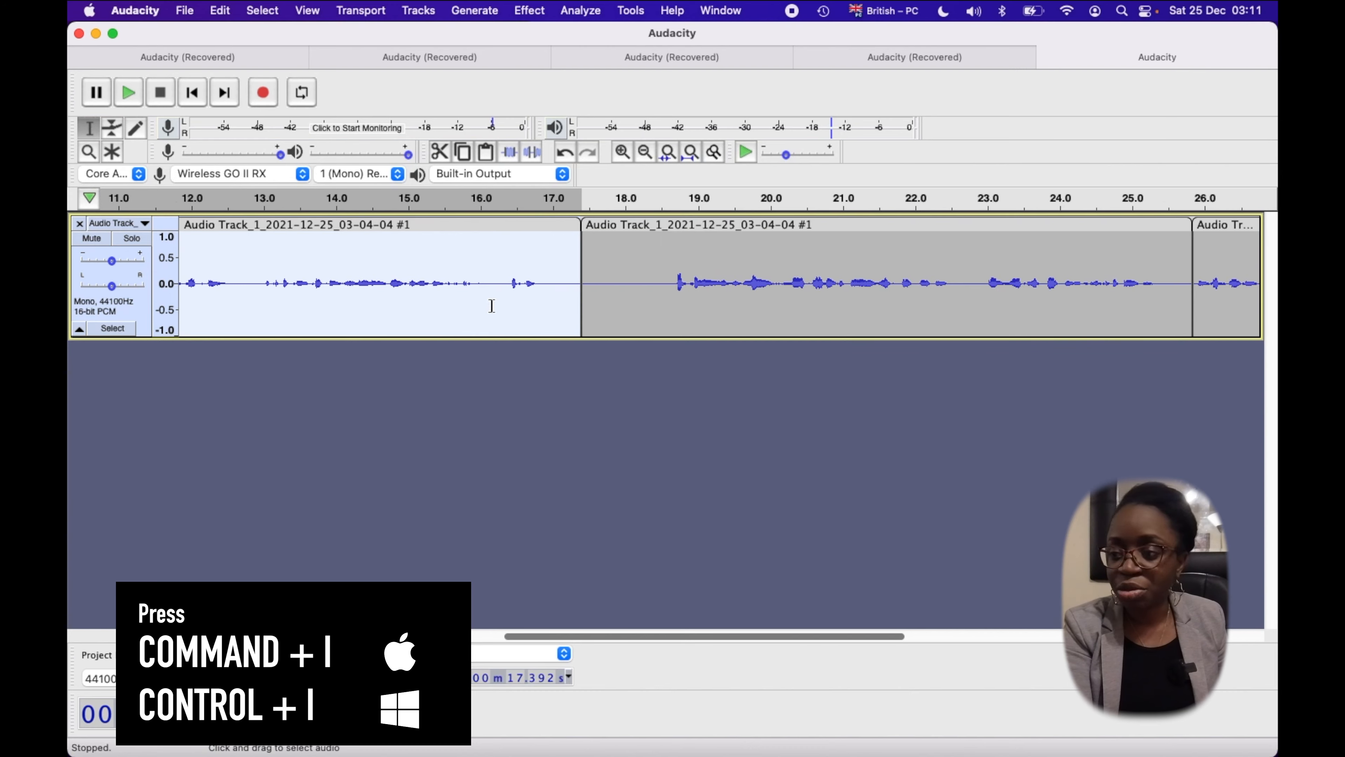
scroll(492, 306, "right", 10)
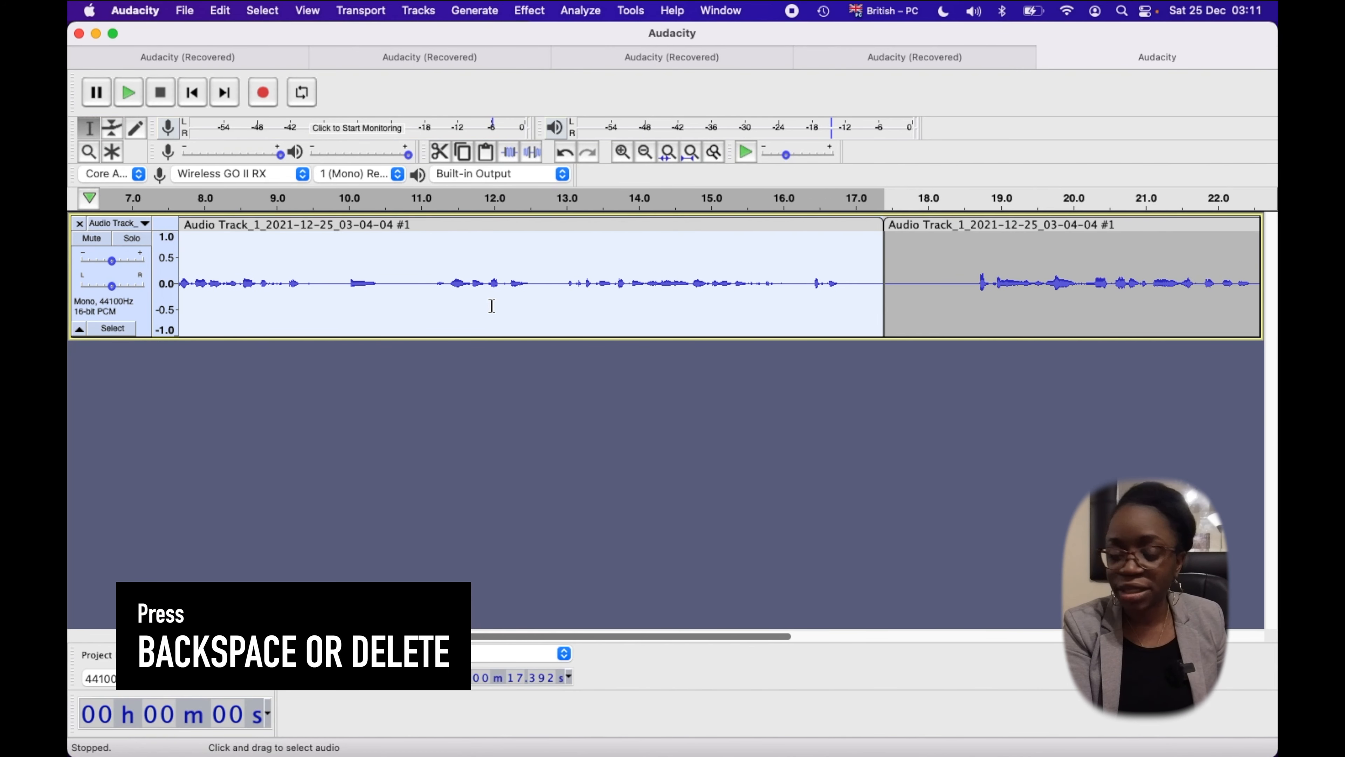
key("BackSpace")
scroll(491, 306, "left", 10)
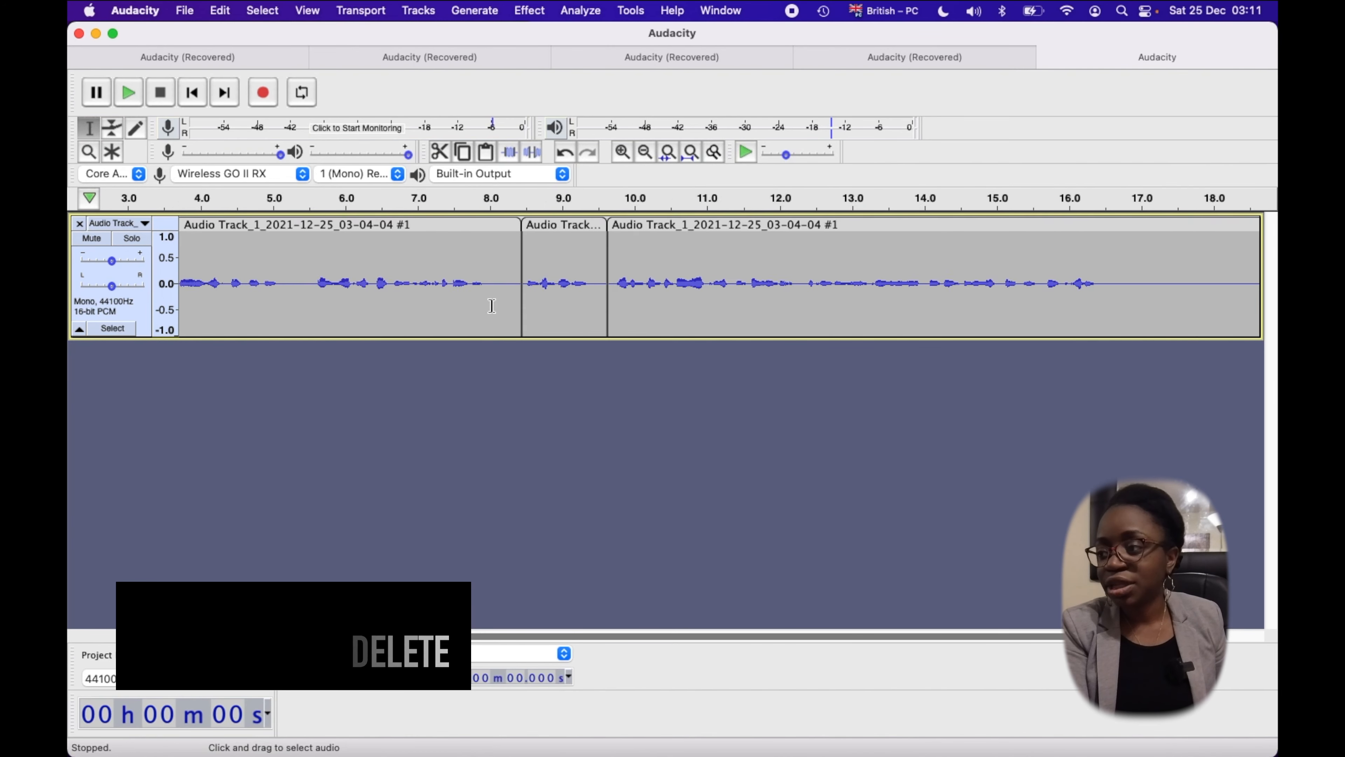
Select the entire track and apply Loudness Normalization with RMS set to -22.9 dB
left_click(491, 303)
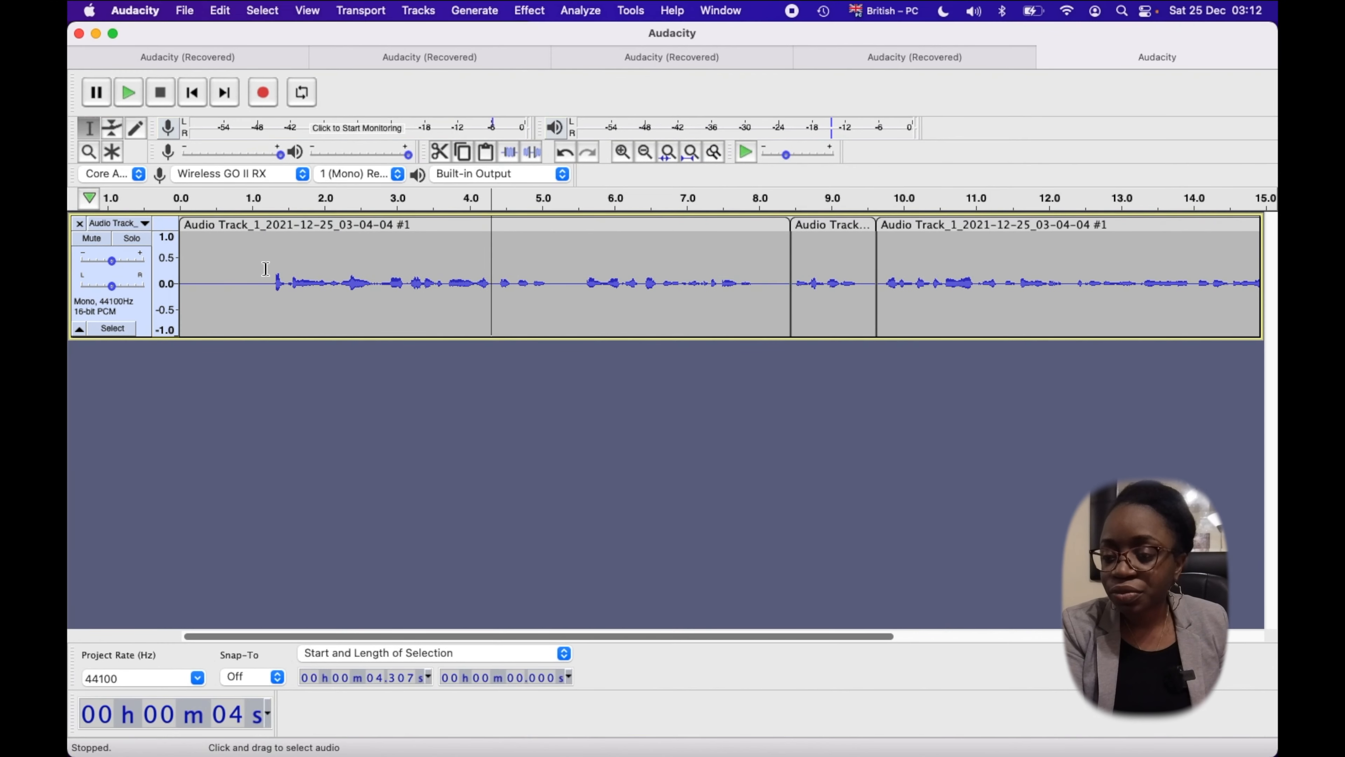
left_click(225, 269)
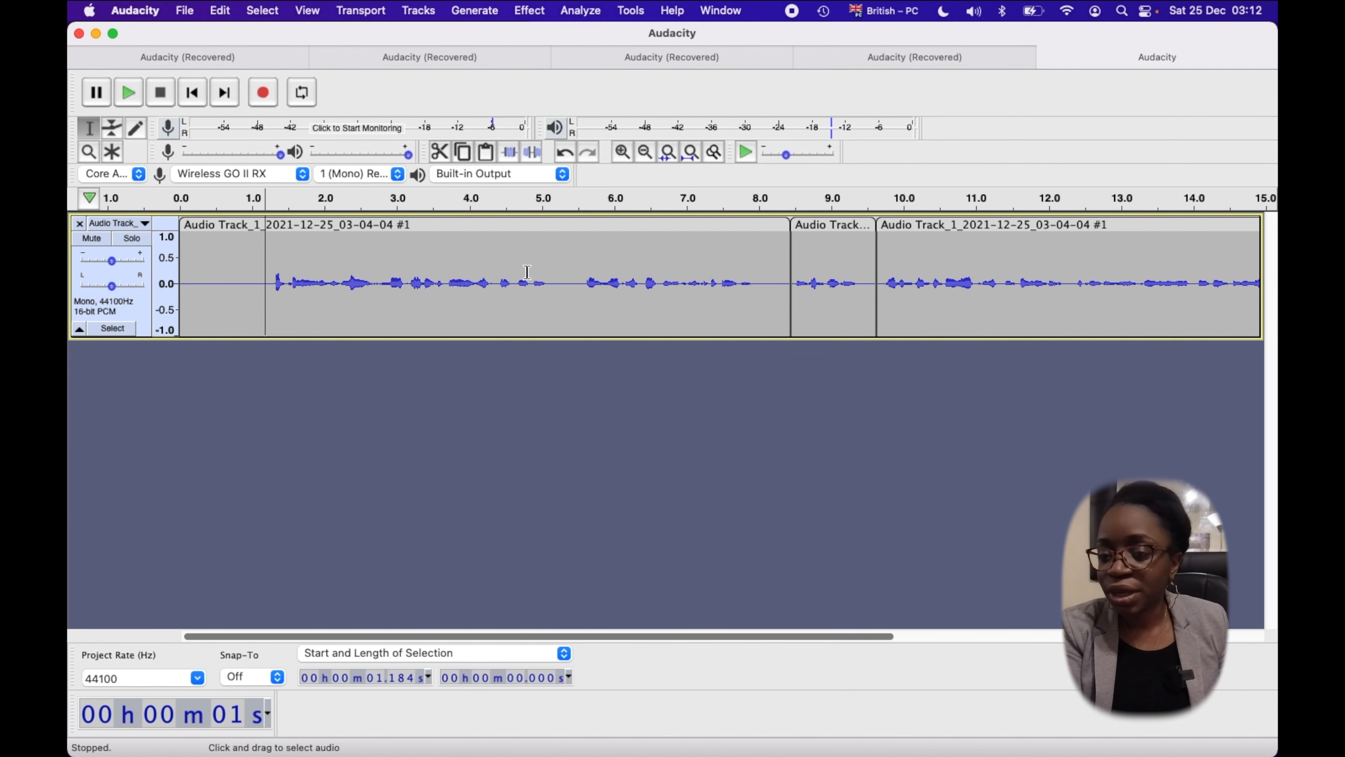
left_click(121, 332)
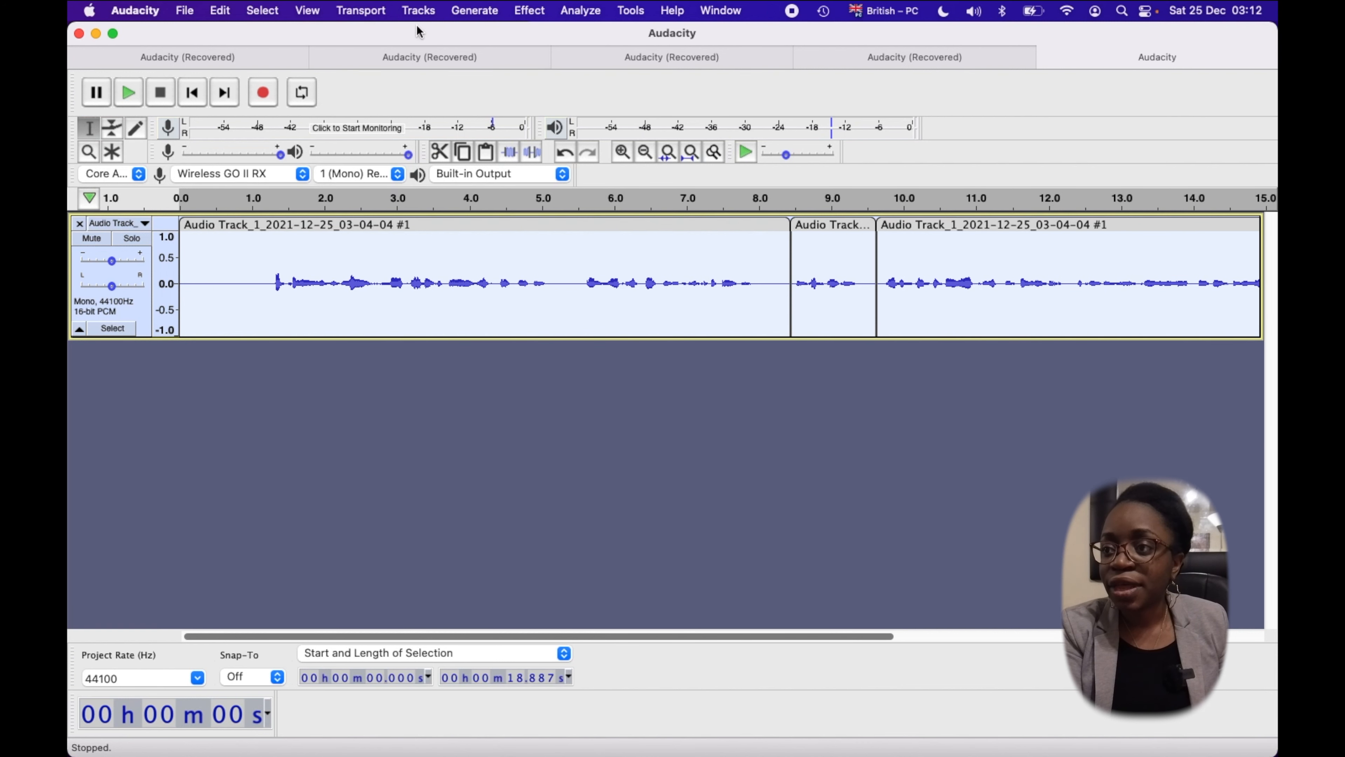
left_click(527, 12)
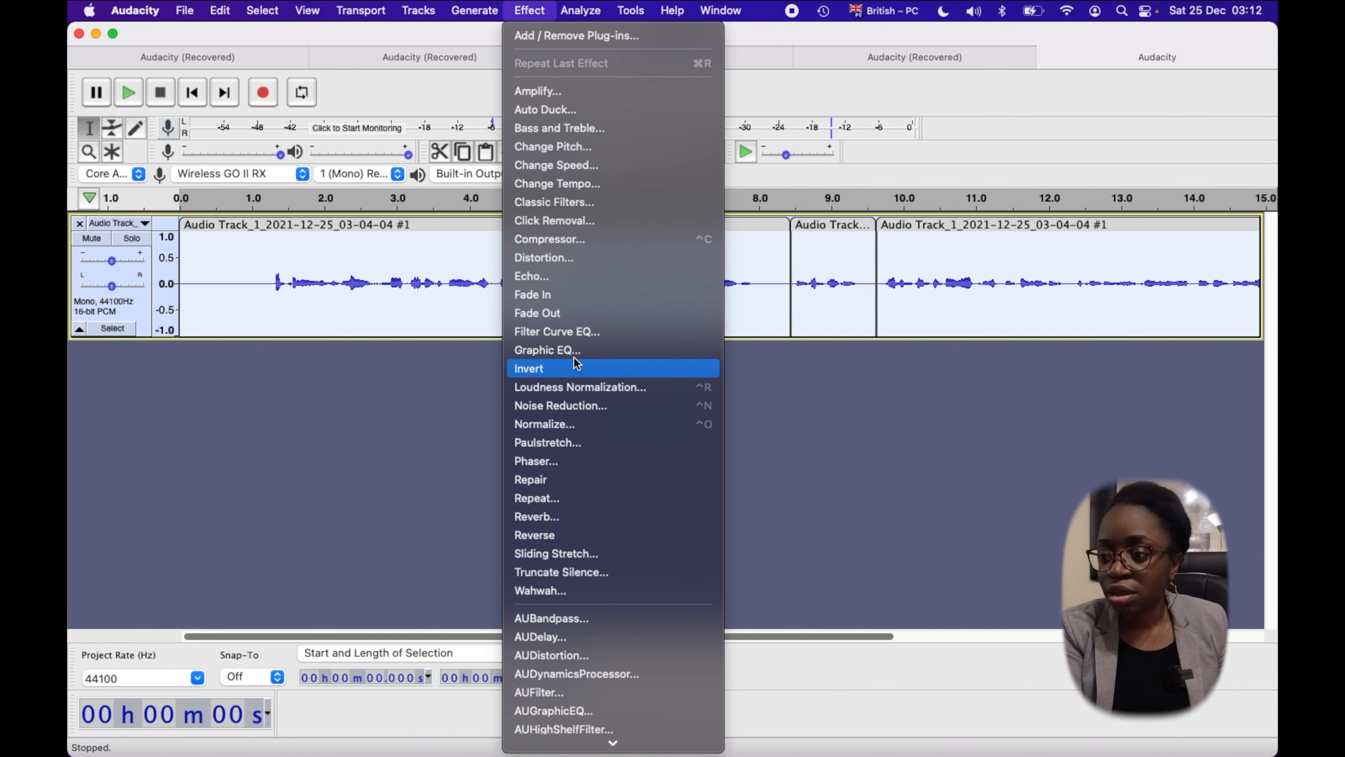
left_click(590, 391)
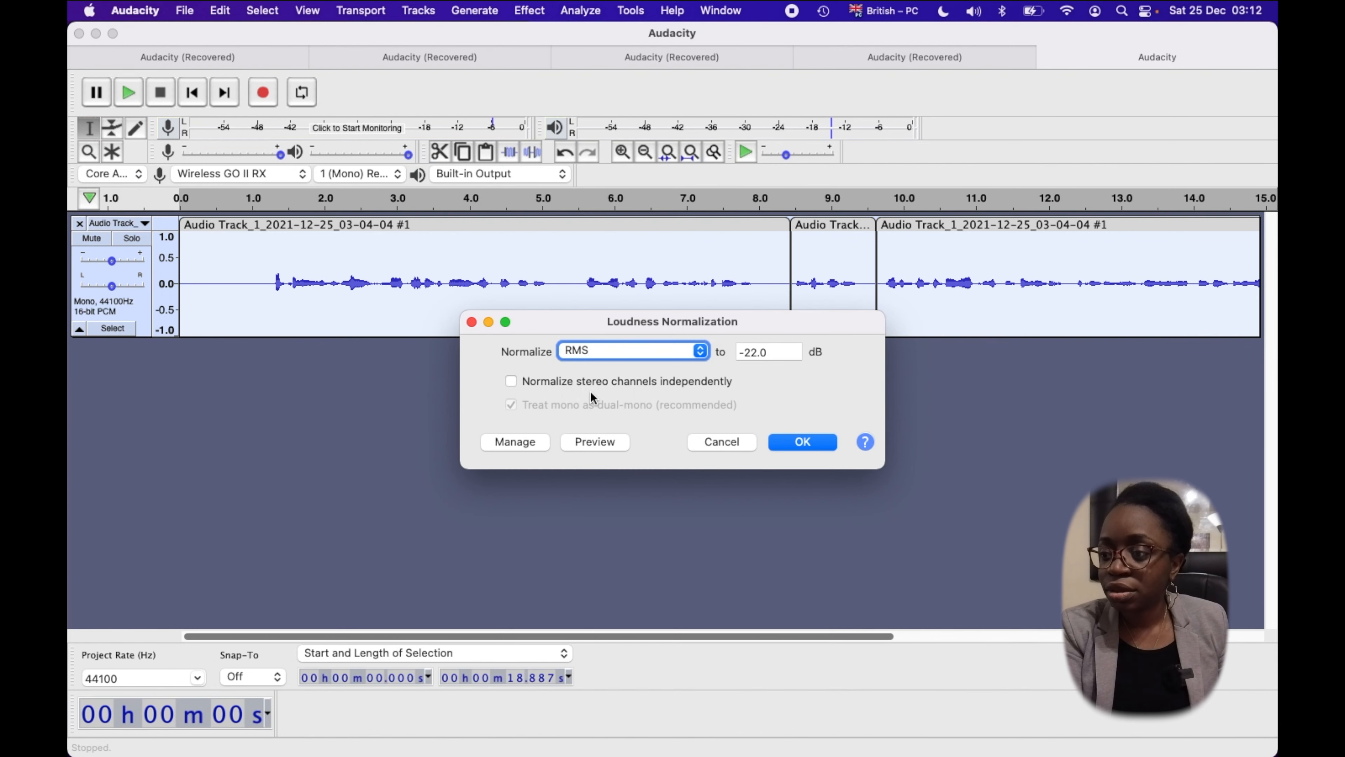
left_click(639, 354)
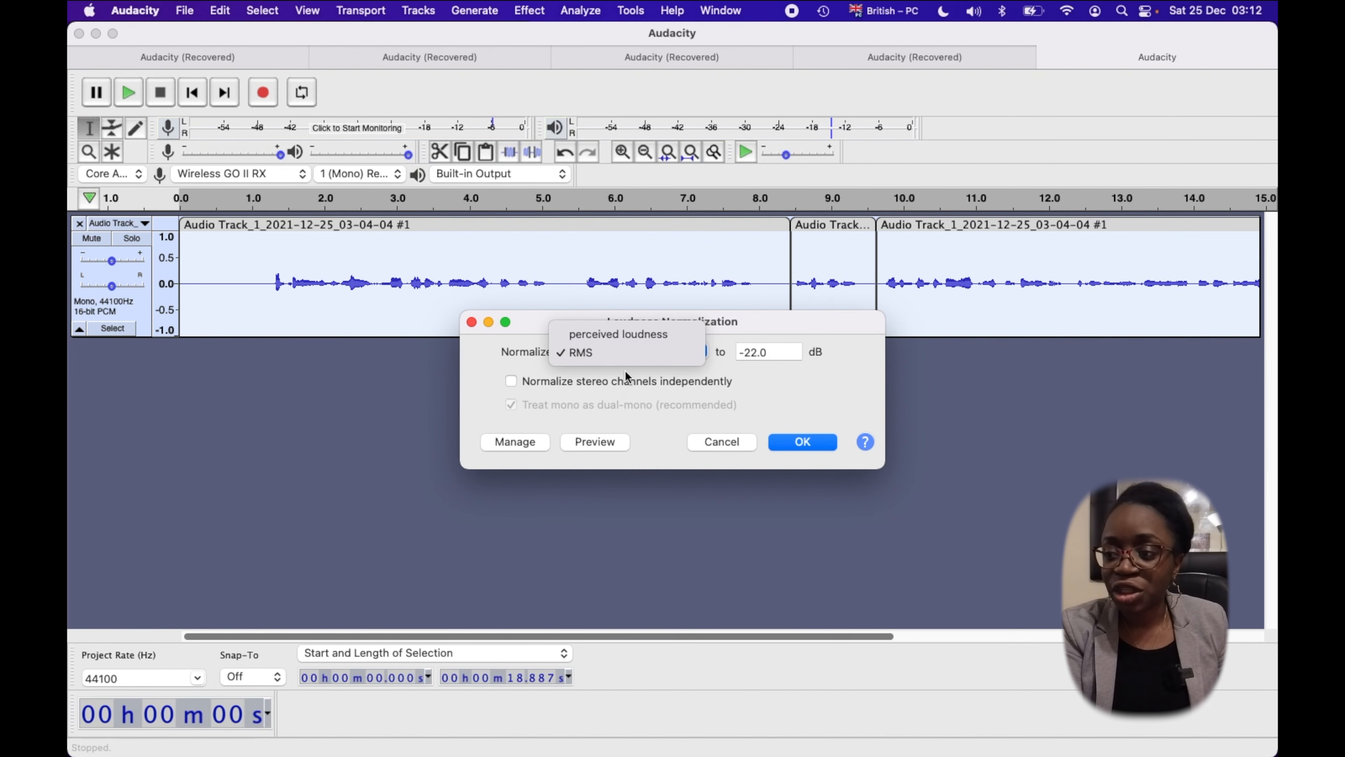
left_click(621, 349)
left_click(773, 351)
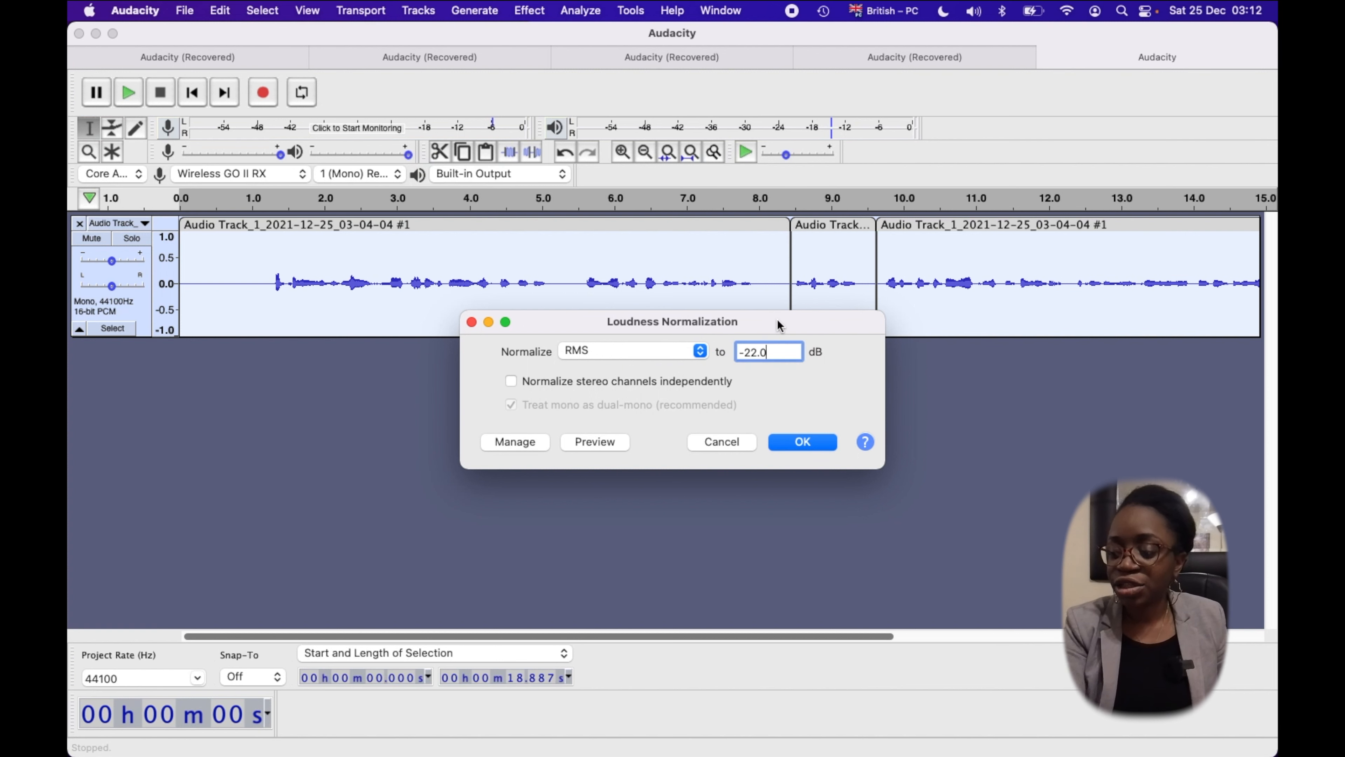
key("BackSpace")
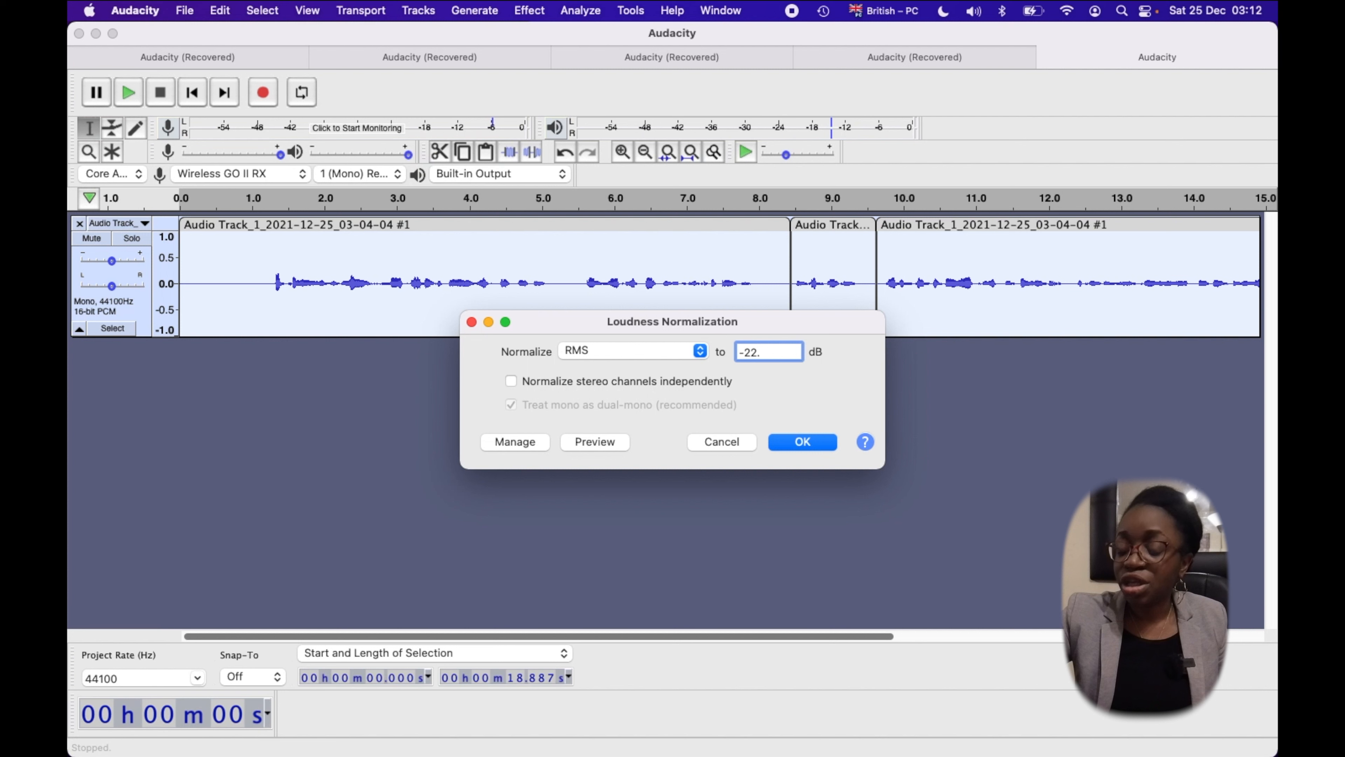
type("5")
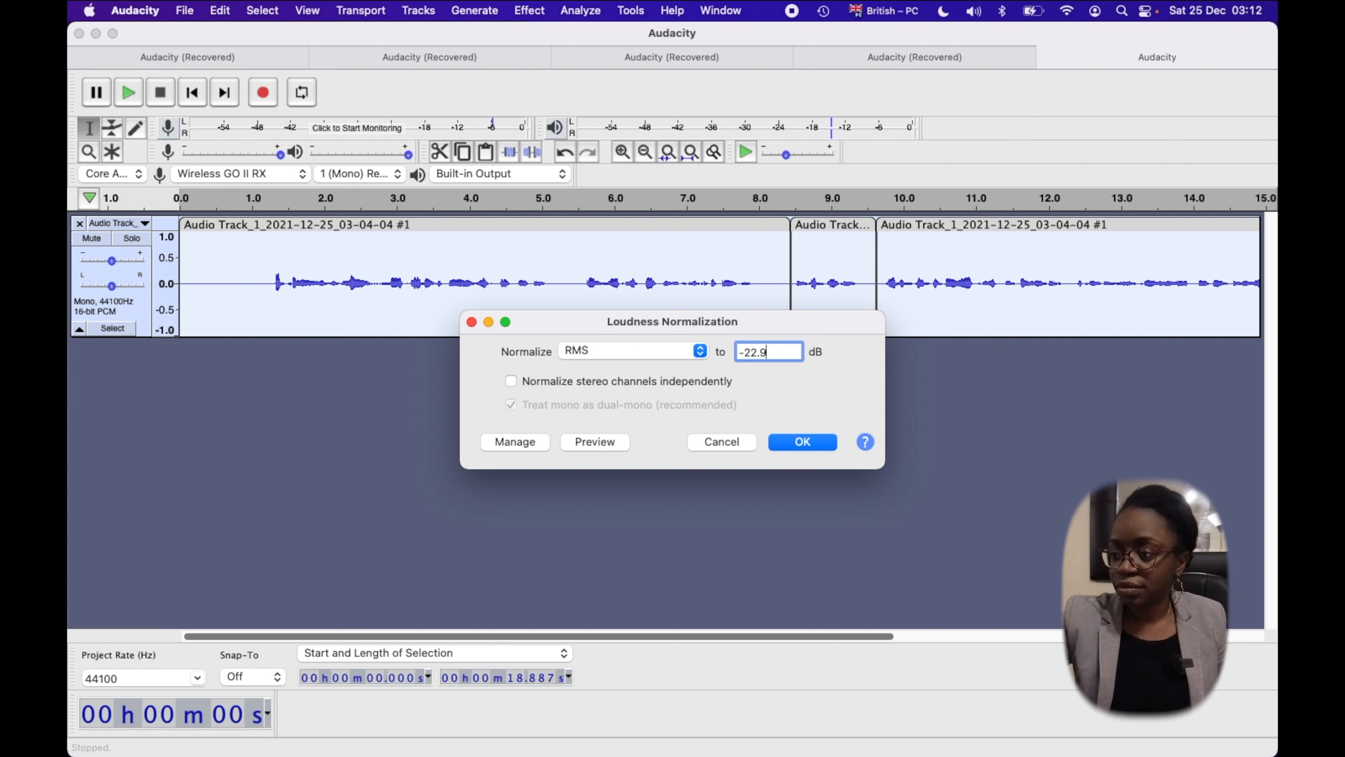
key("Return")
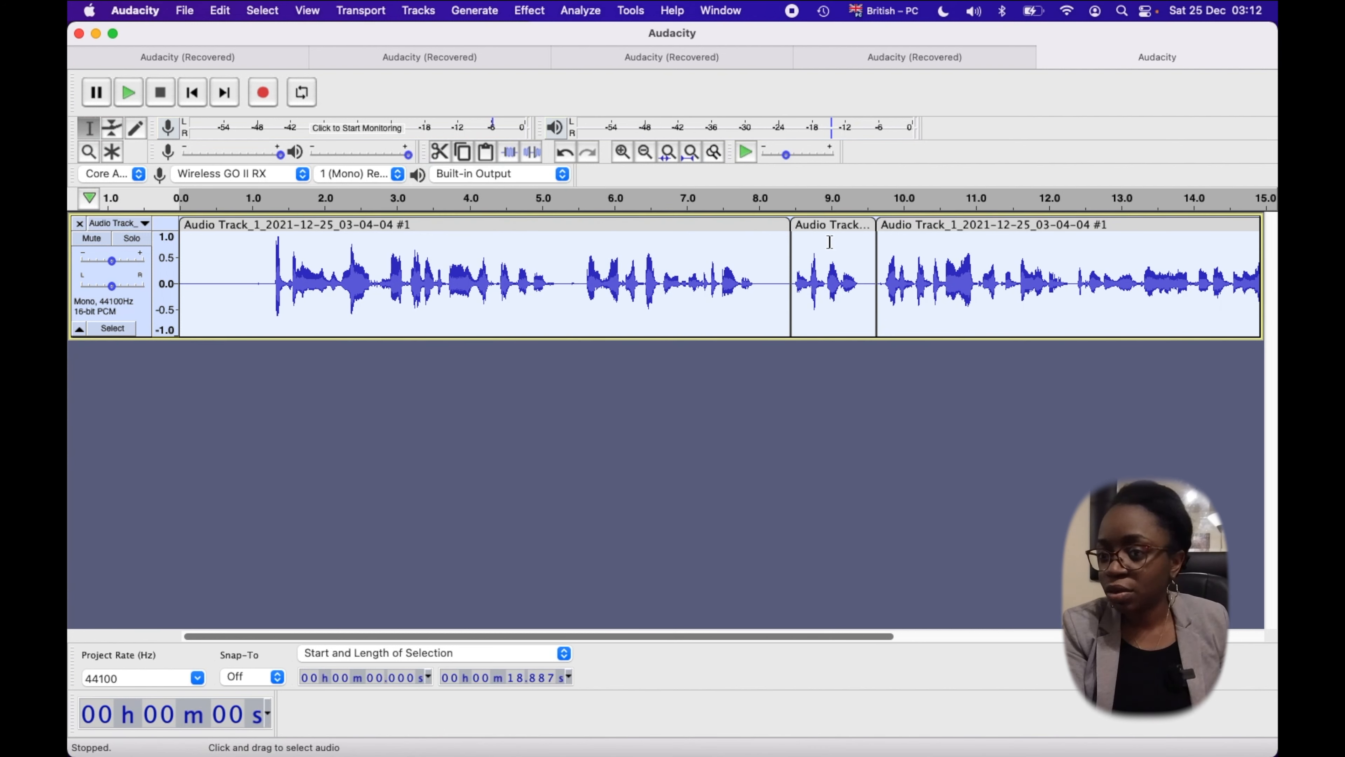
Look over the normalized waveform along the whole track for its peaks and overall level
scroll(359, 278, "right", 10)
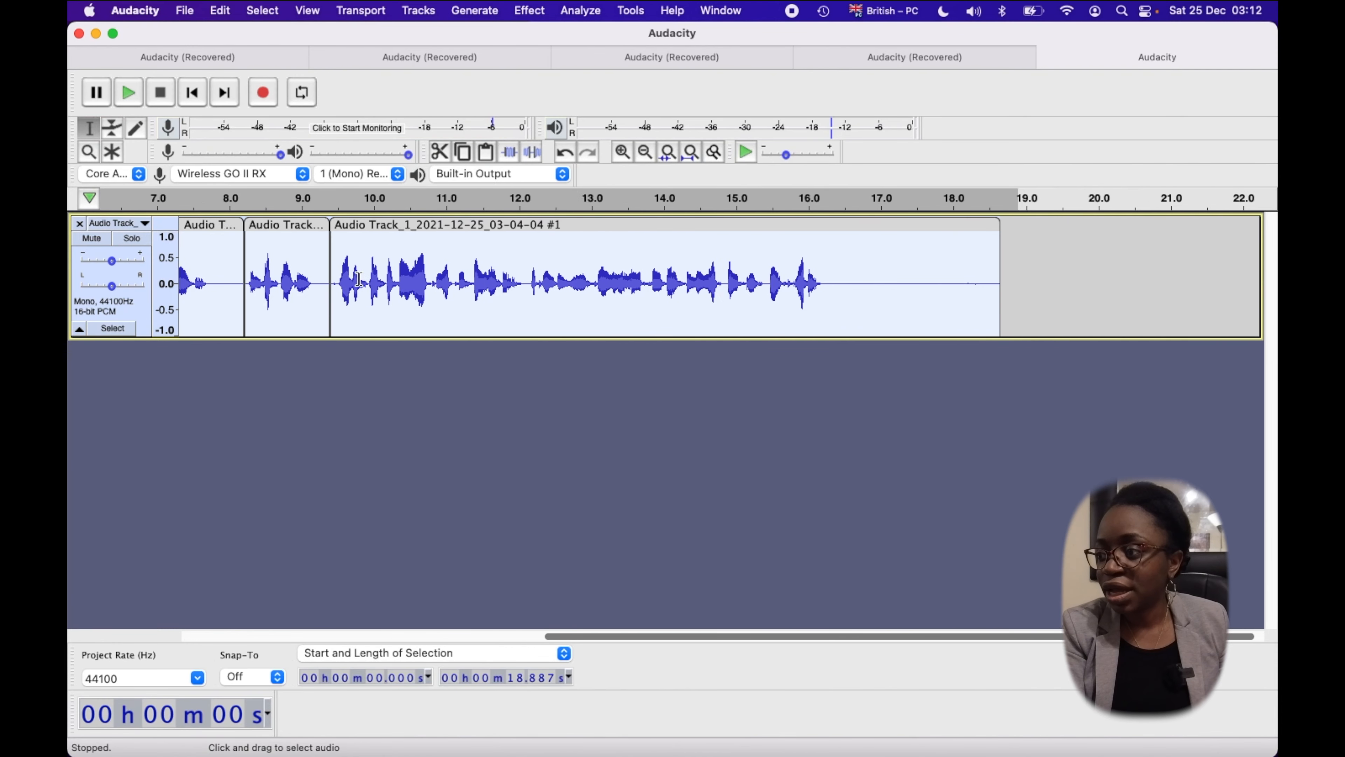
scroll(359, 279, "left", 10)
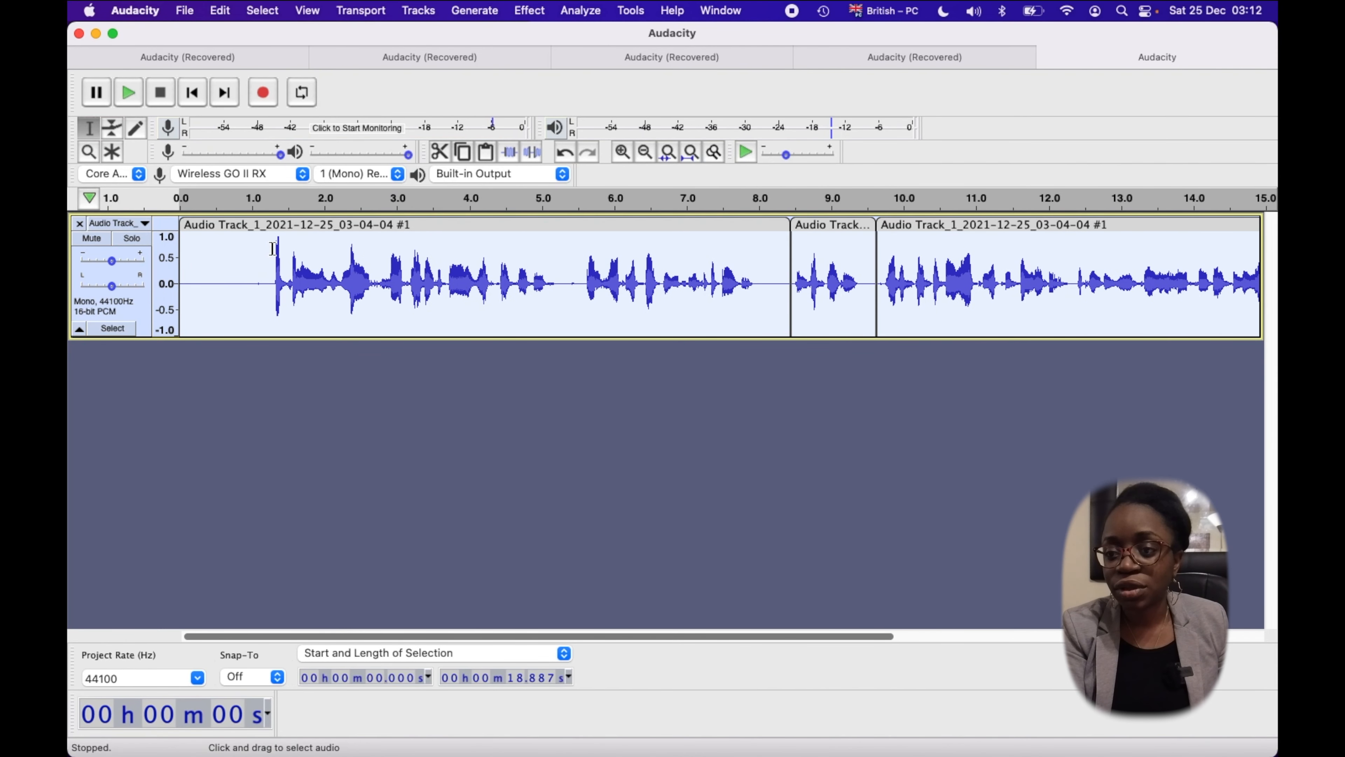
scroll(271, 248, "right", 8)
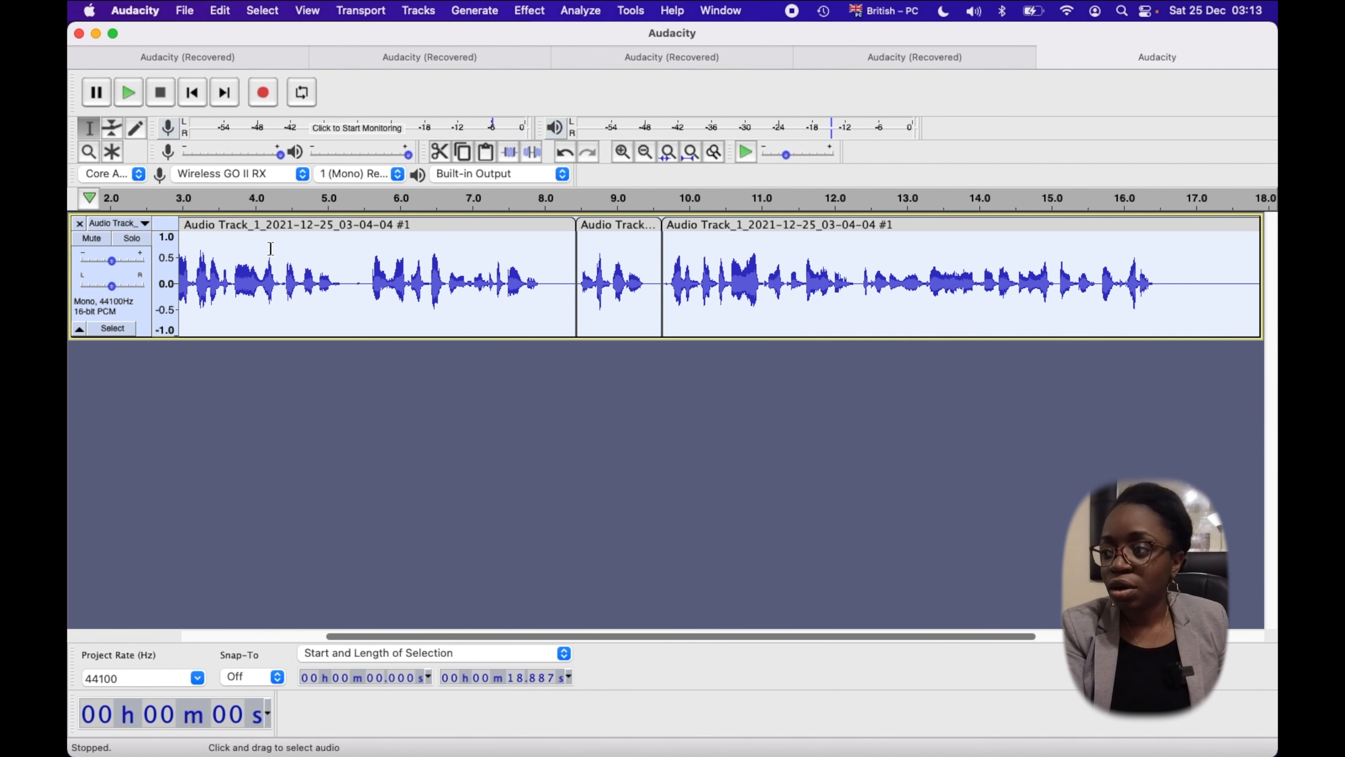
scroll(271, 248, "left", 8)
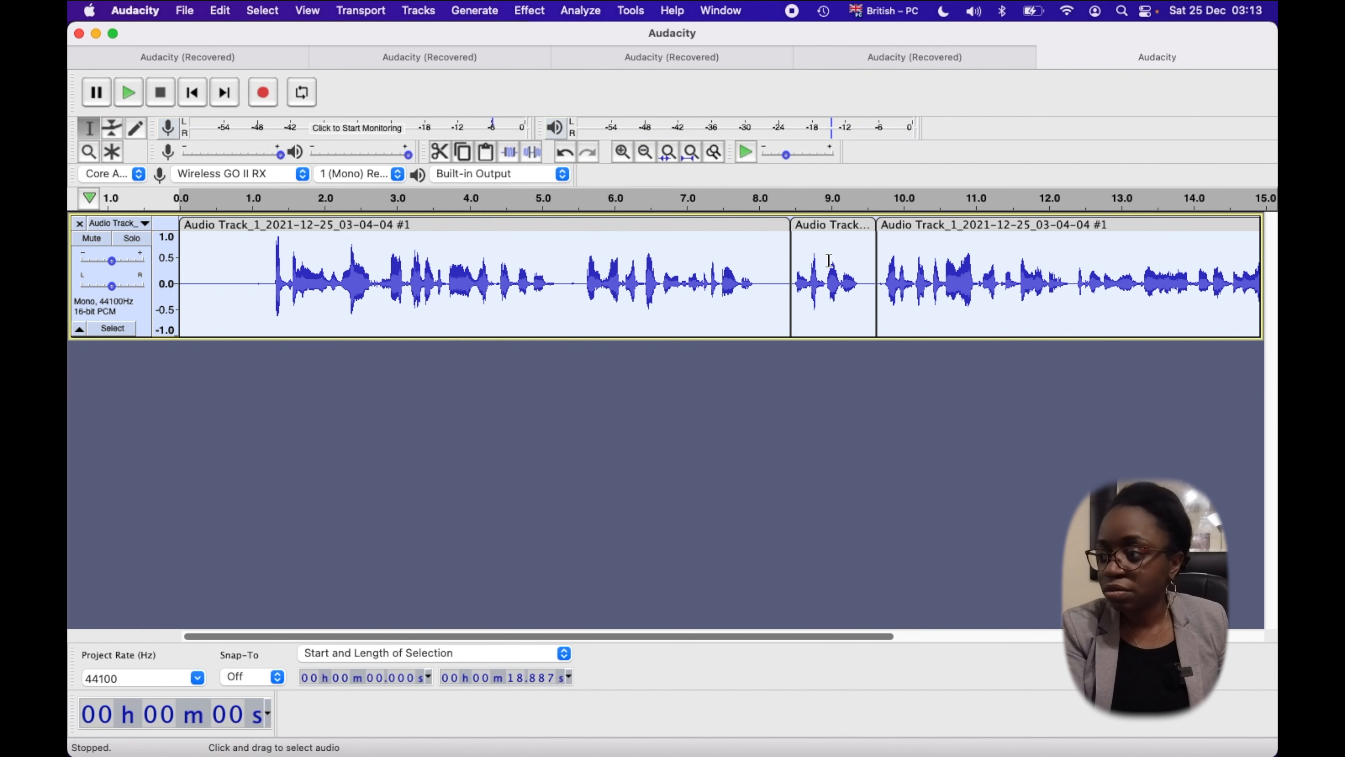
scroll(831, 261, "right", 5)
scroll(731, 285, "left", 4)
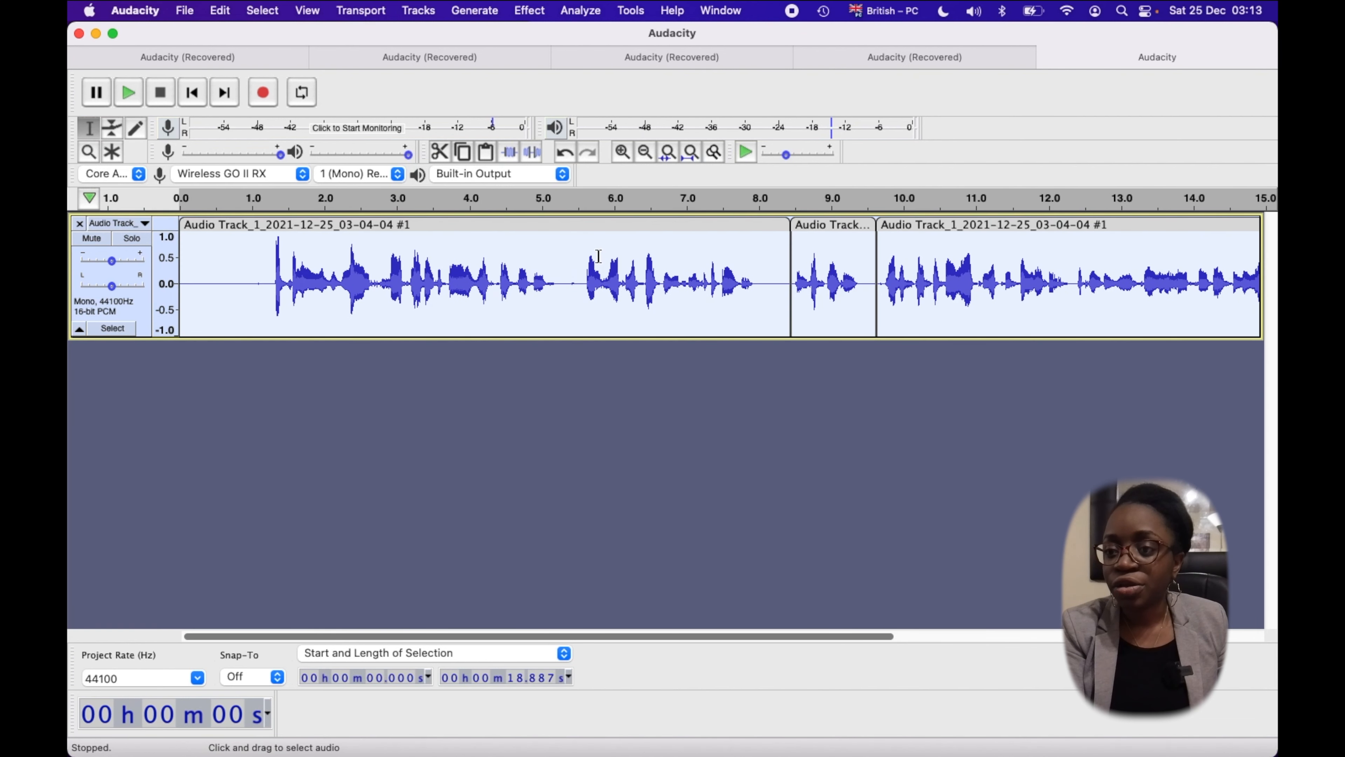
scroll(609, 256, "left", 3)
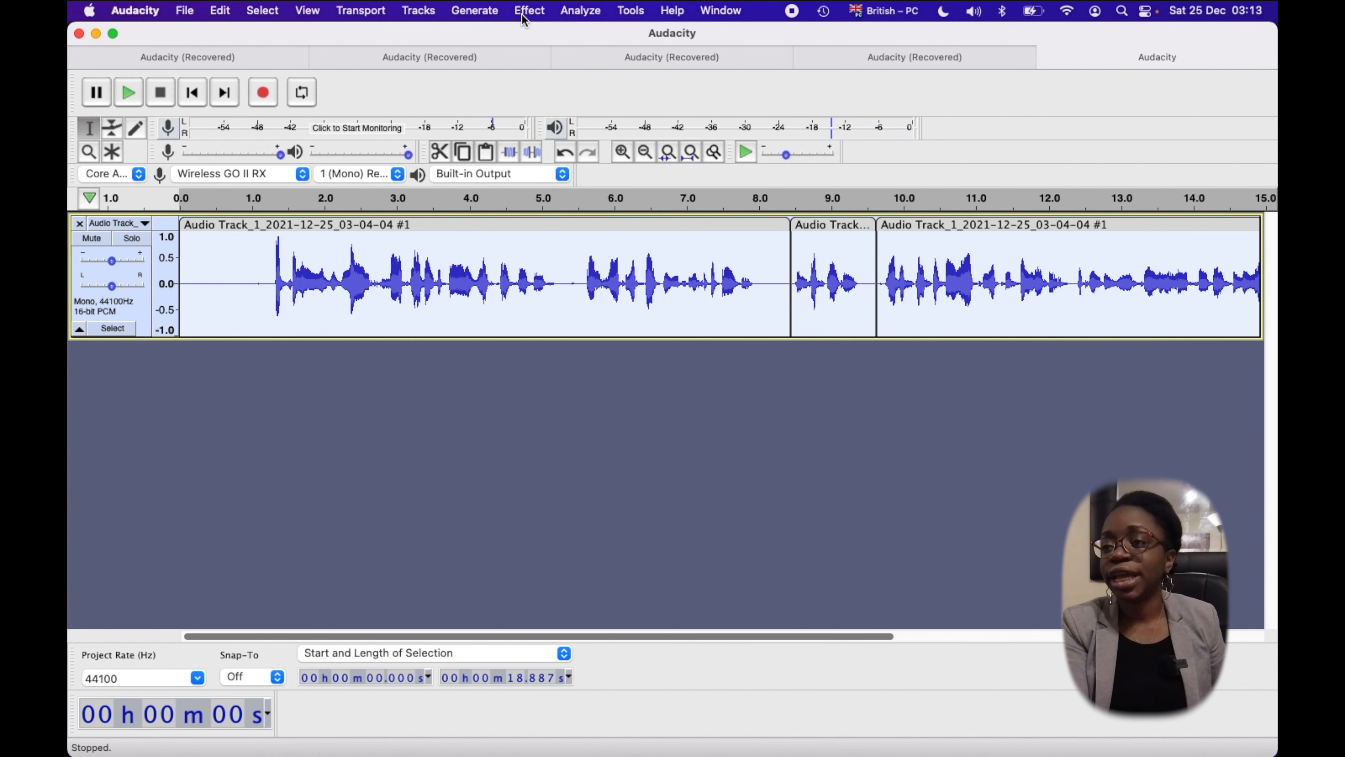
Run ACX Check on the selected track and examine the peak and RMS level results
left_click(529, 11)
mouse_move(567, 14)
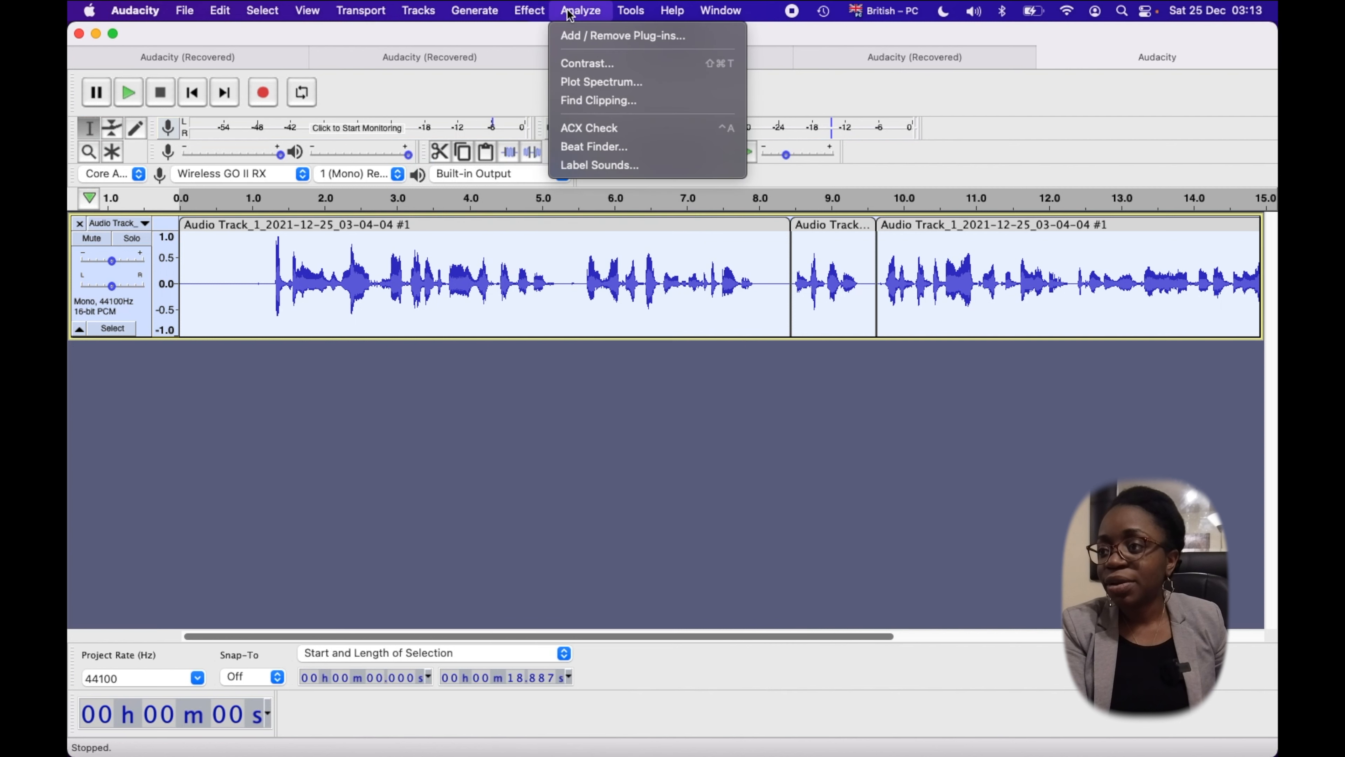
left_click(615, 127)
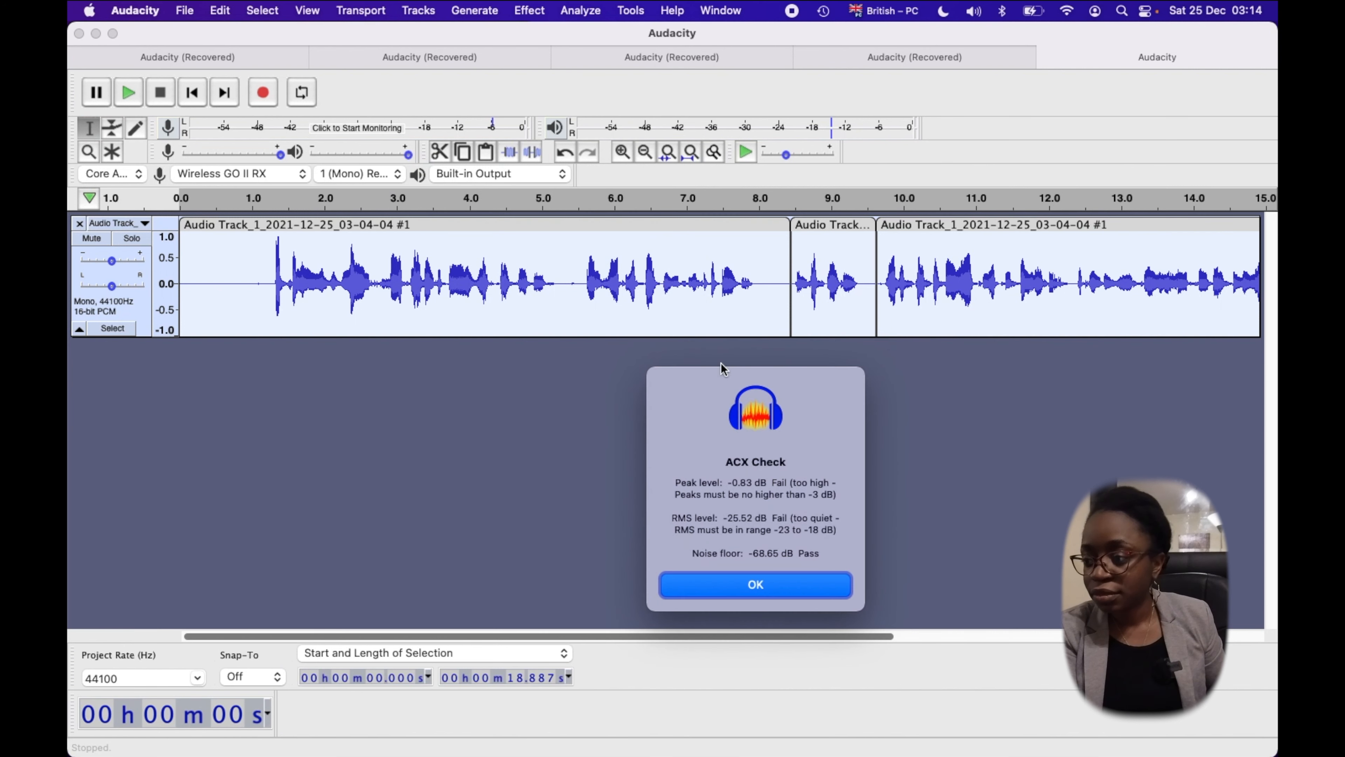
left_click_drag(731, 482, 822, 497)
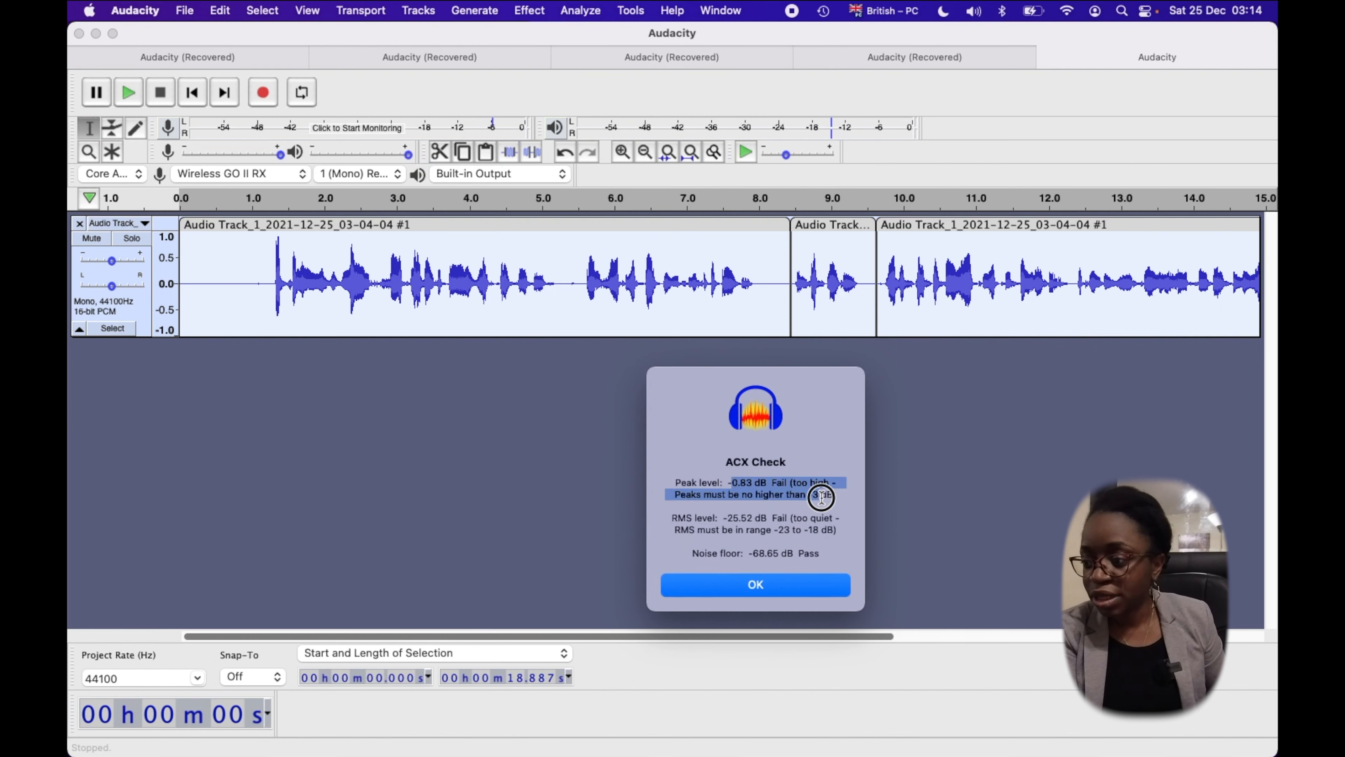
left_click_drag(720, 518, 848, 532)
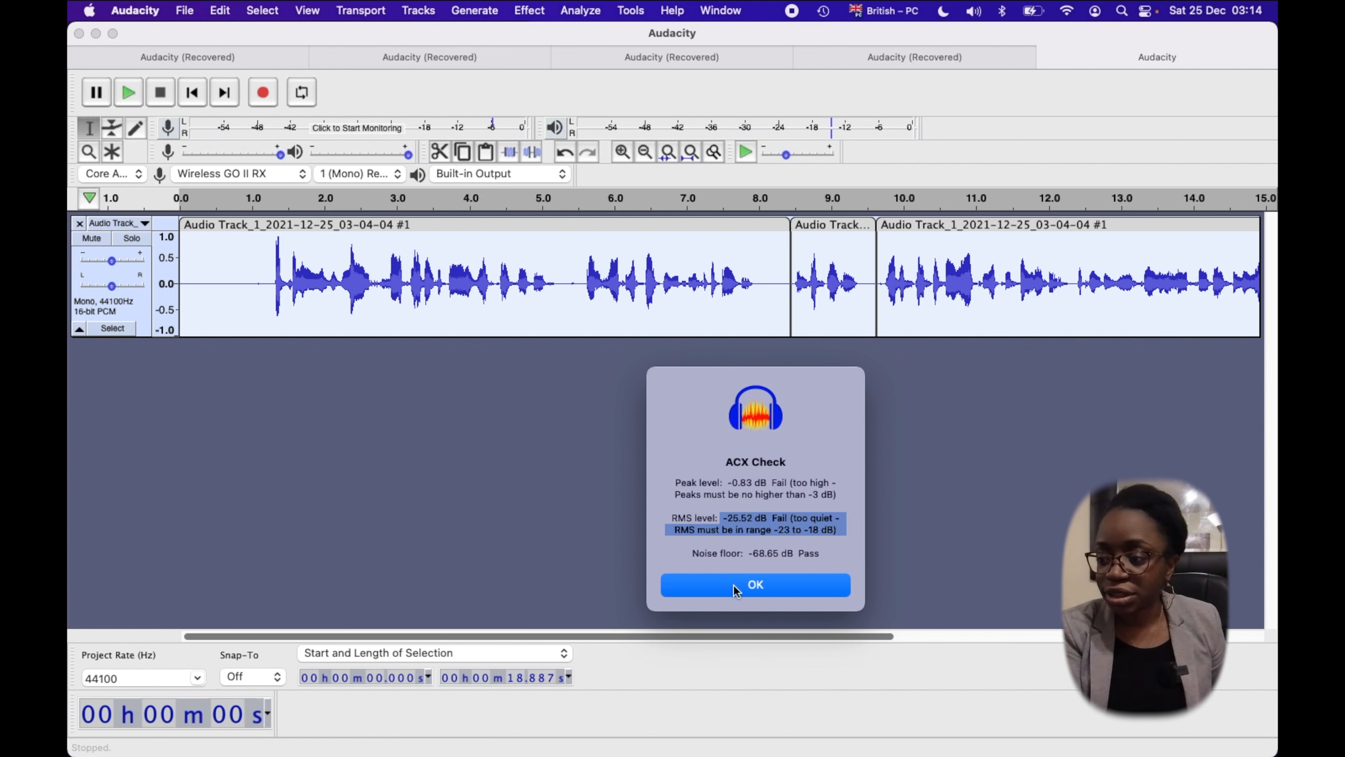
Close the ACX Check results and apply the Limiter to the track with Soft Limit at -3.10 dB and 10 ms hold
left_click(744, 585)
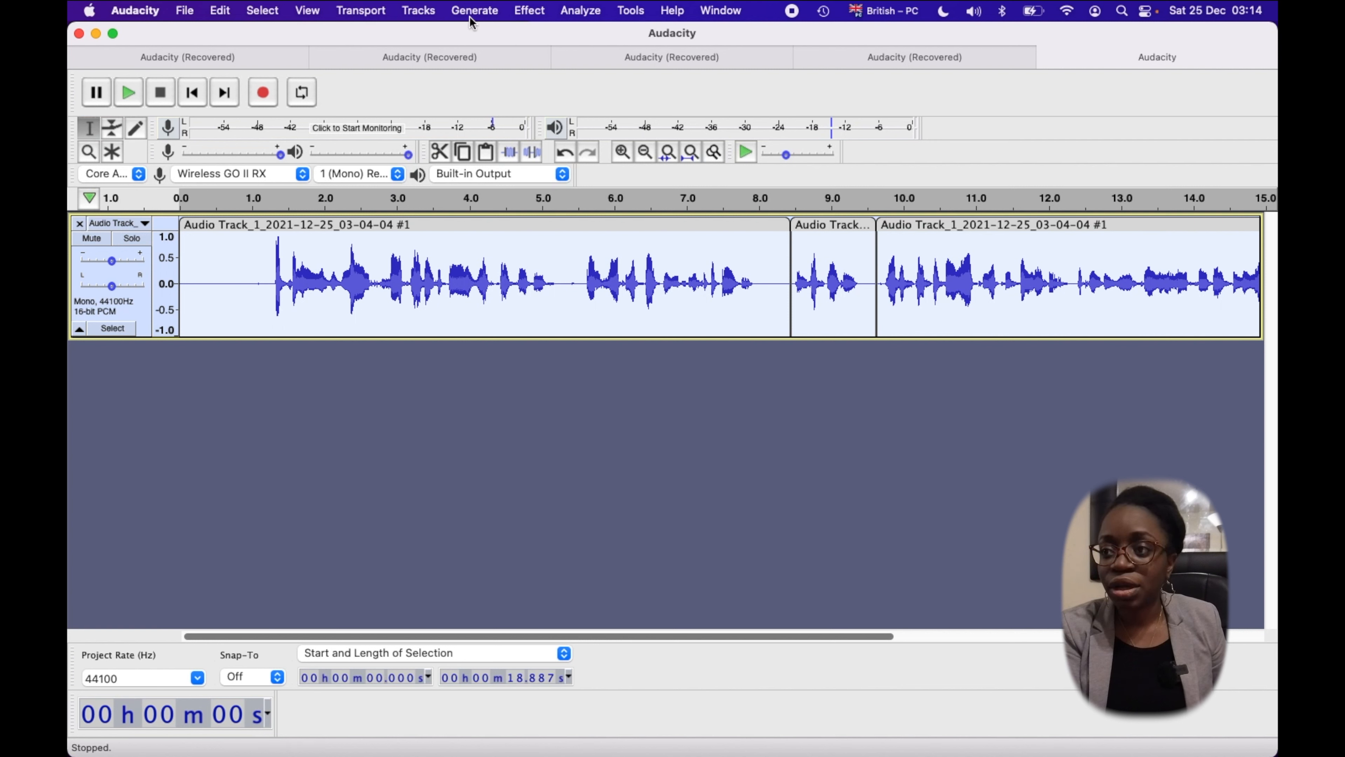
left_click(527, 12)
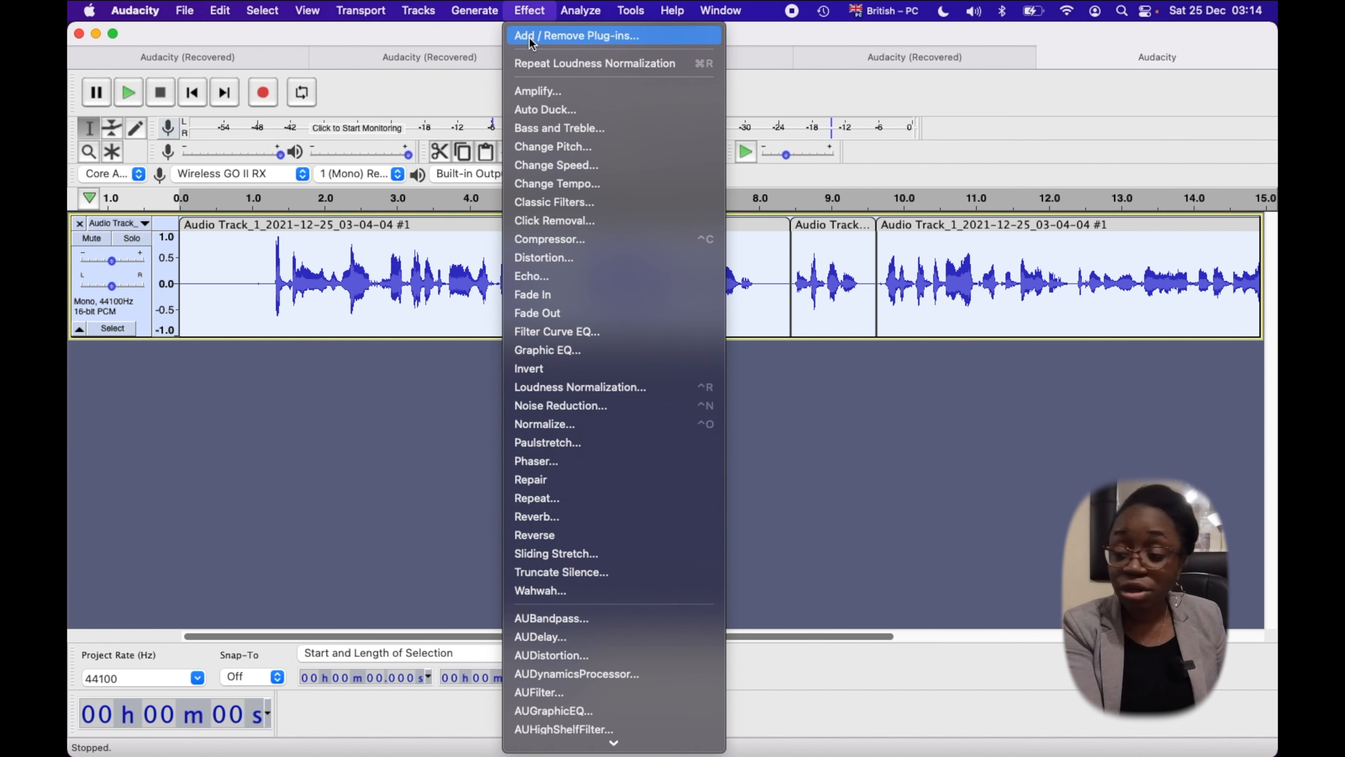
key("l")
key("i")
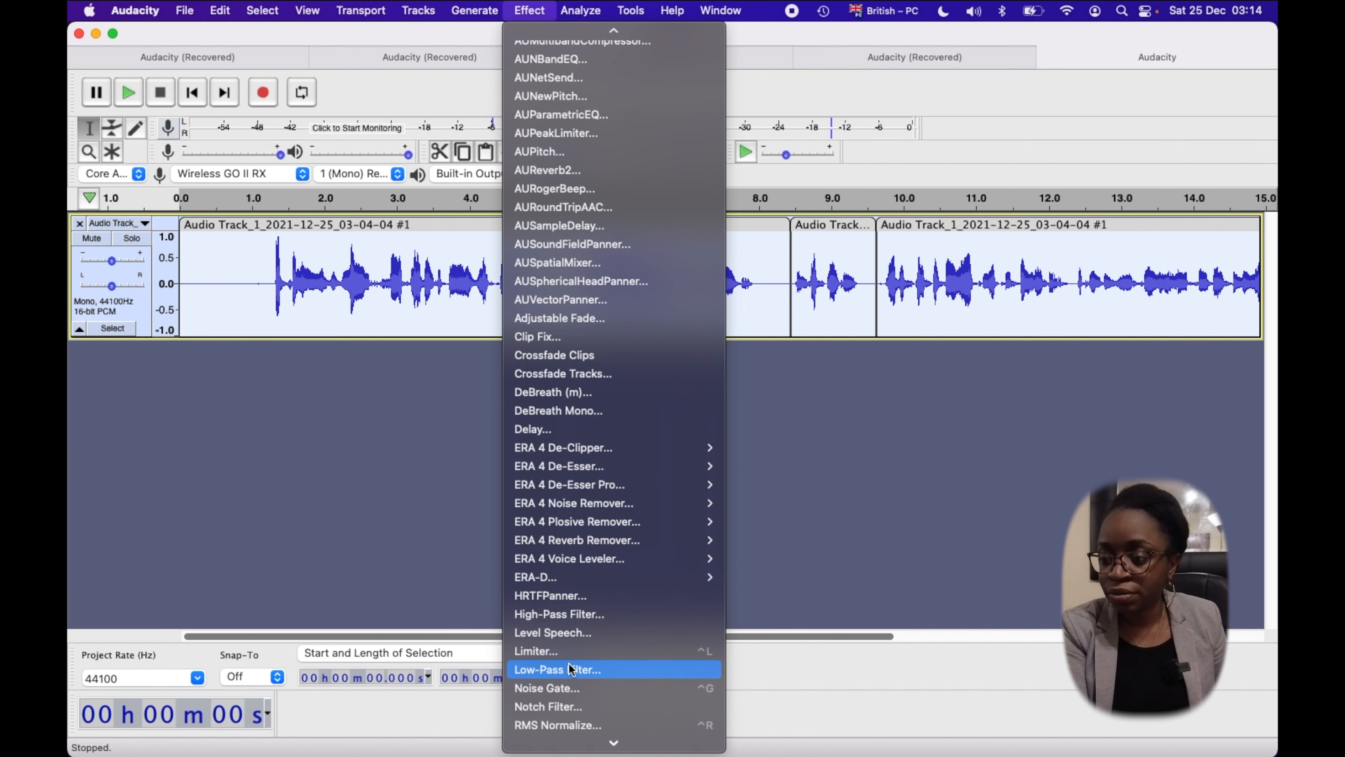
left_click(570, 657)
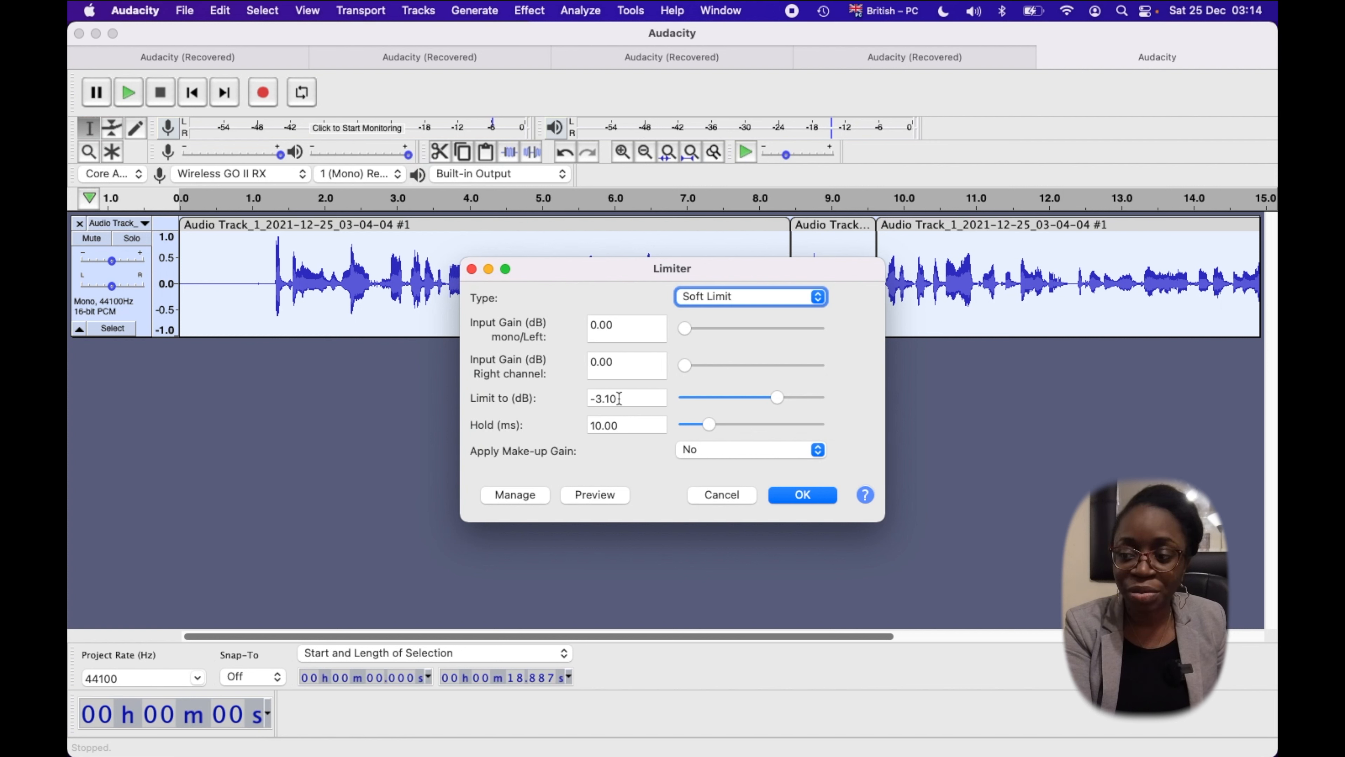
left_click(802, 495)
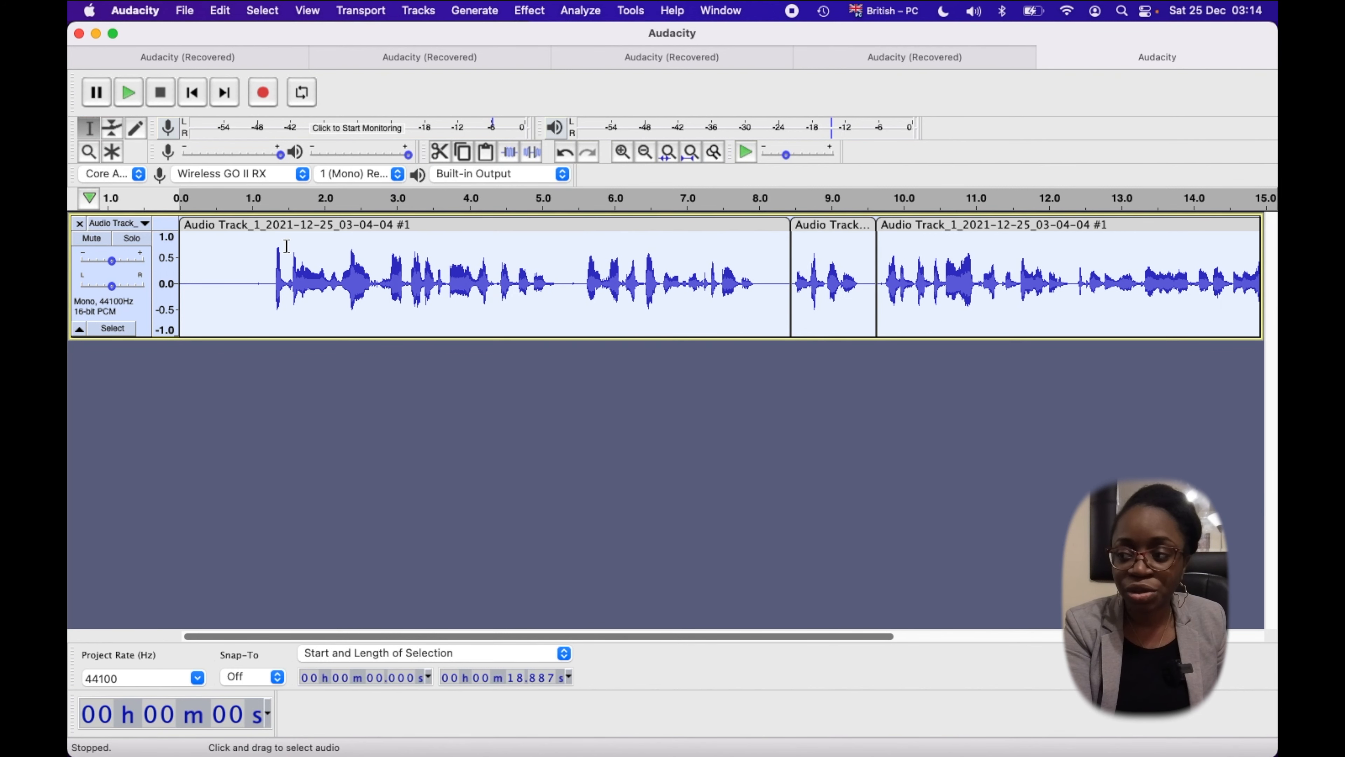
Apply Loudness Normalization to the track with RMS set to -22.8 dB and run ACX Check on it
left_click(544, 7)
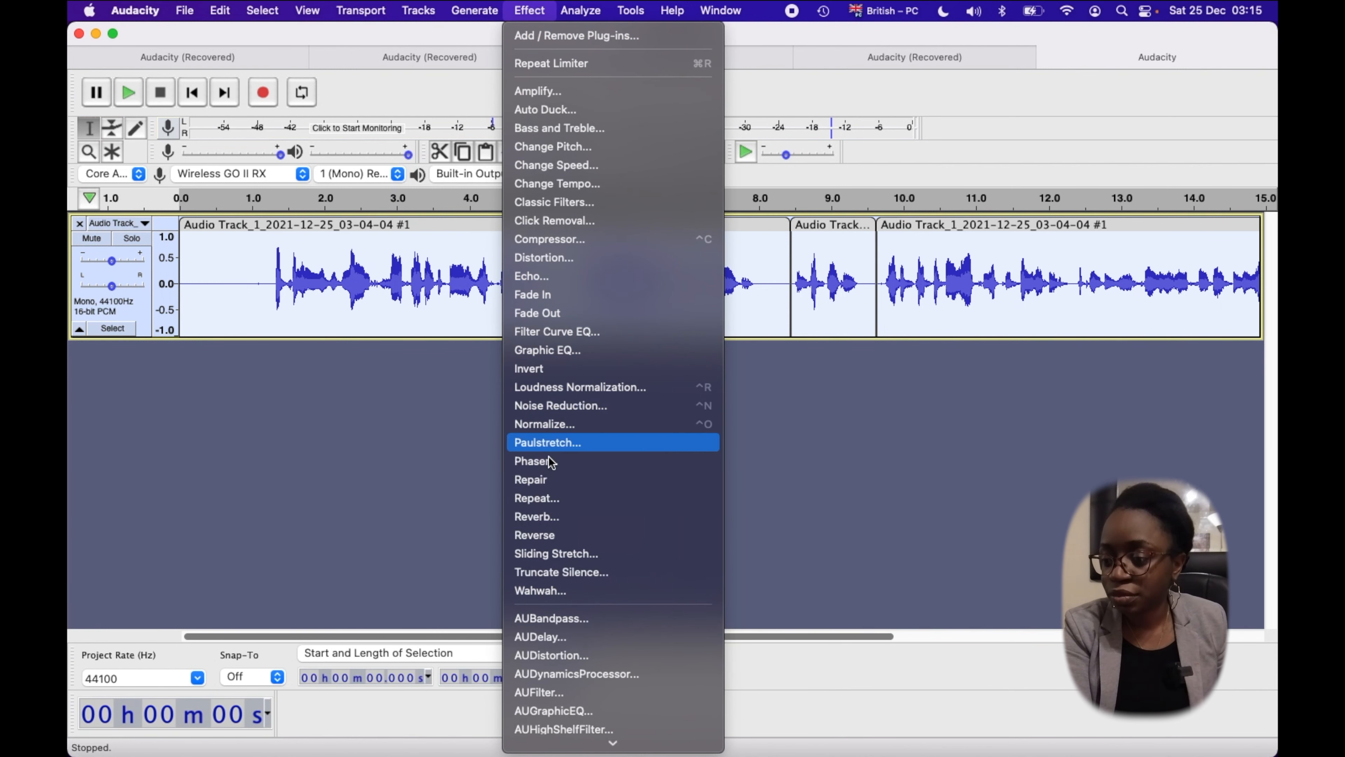
scroll(550, 508, "down", 3)
scroll(551, 509, "down", 5)
scroll(551, 508, "up", 6)
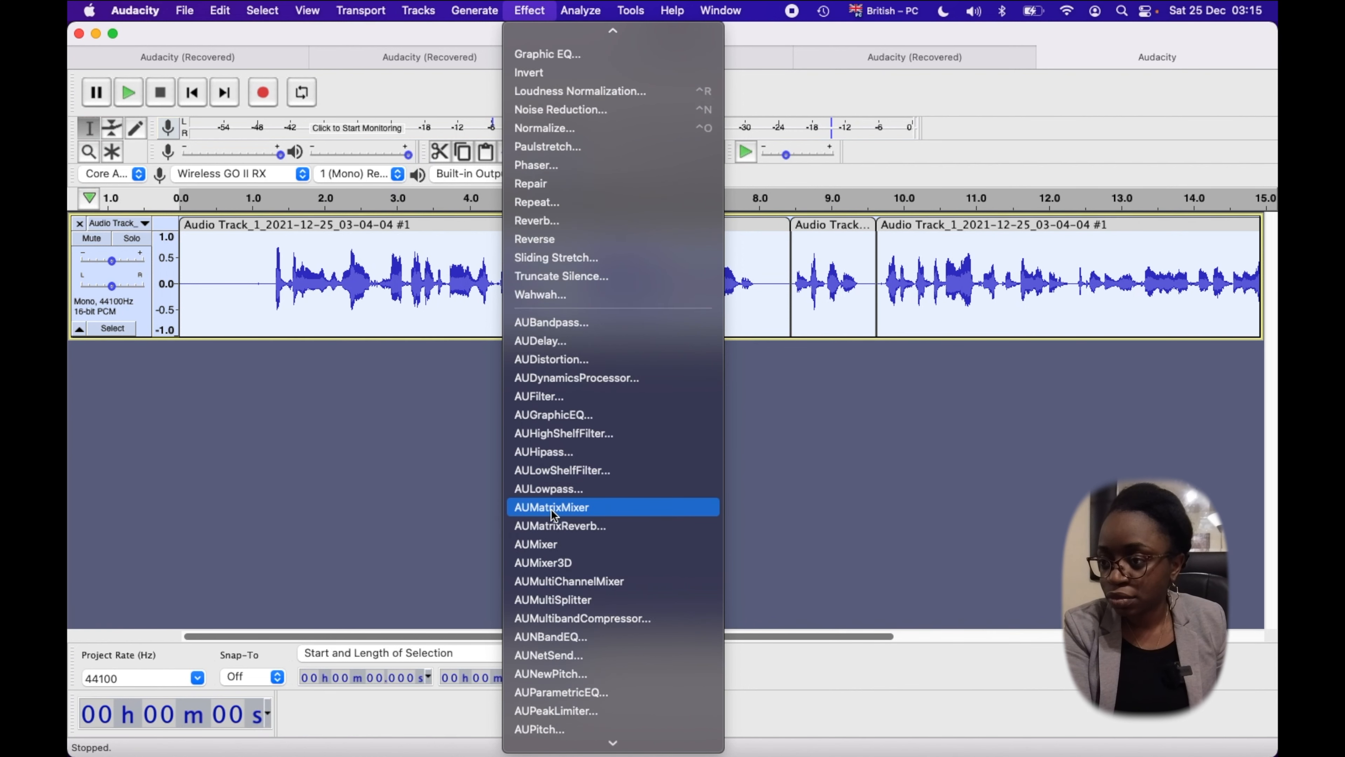
left_click(573, 315)
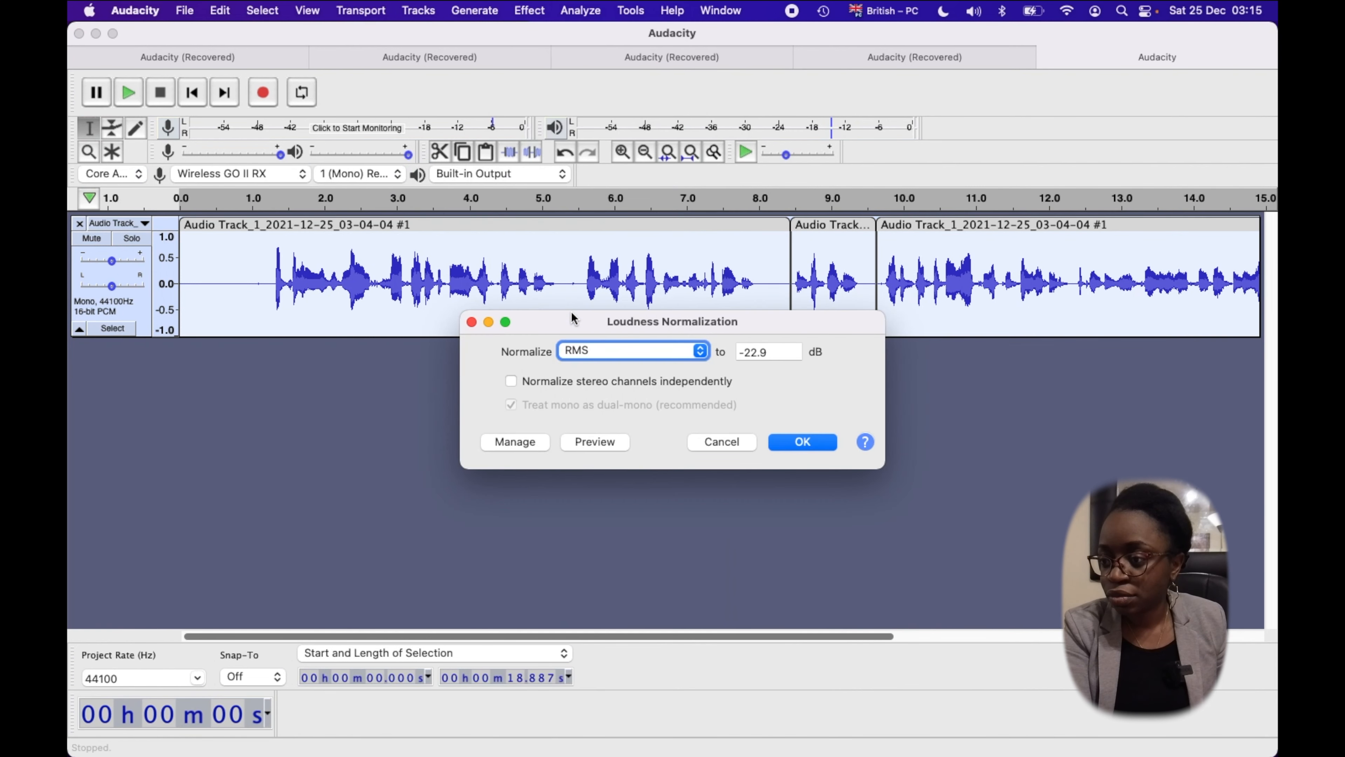
left_click(774, 358)
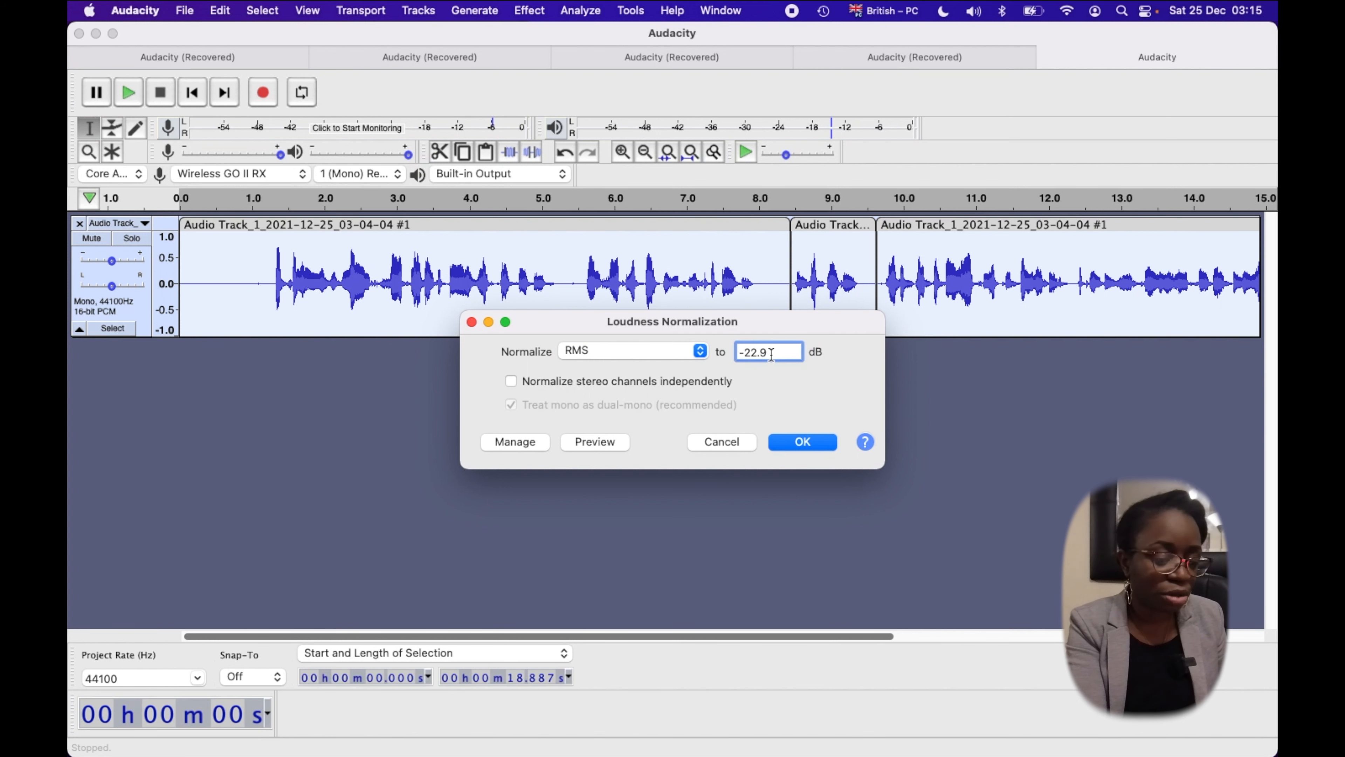
key("BackSpace")
type("8")
left_click(810, 442)
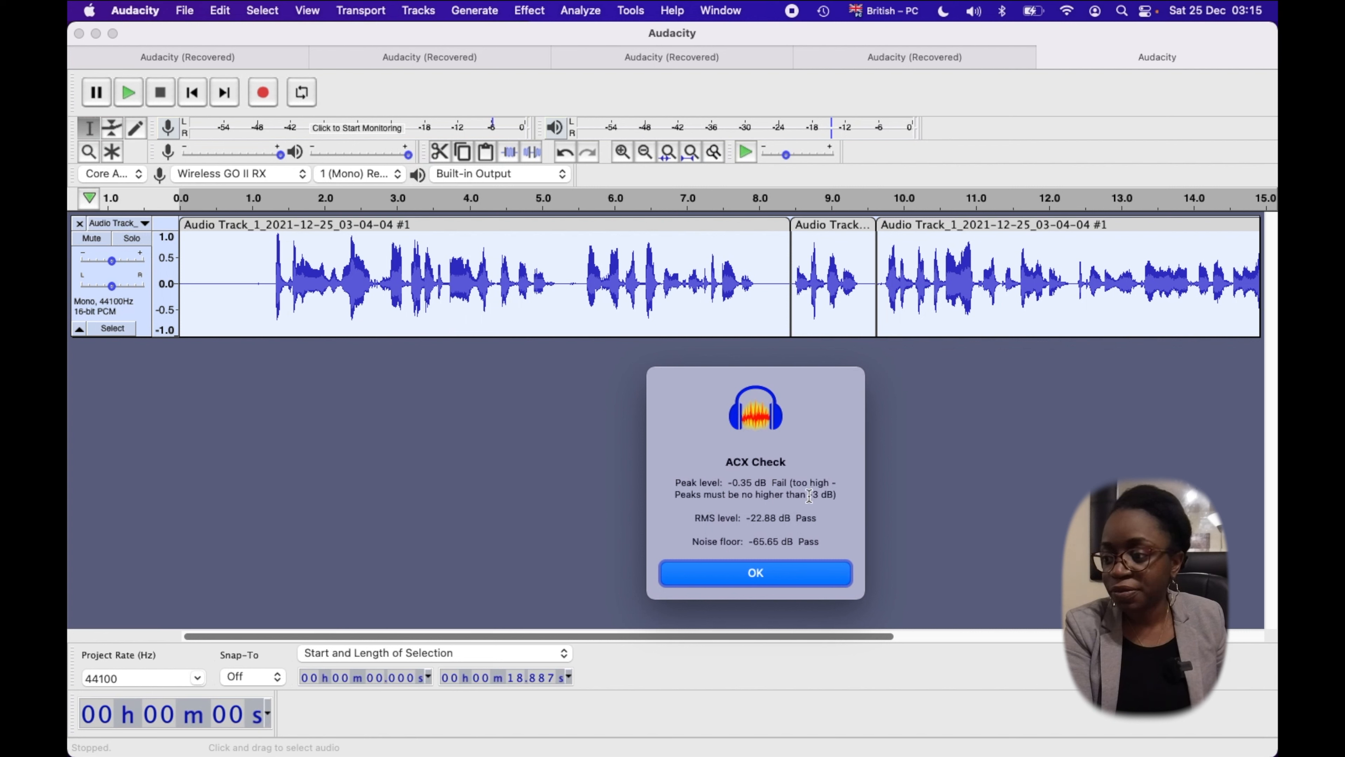
left_click(750, 576)
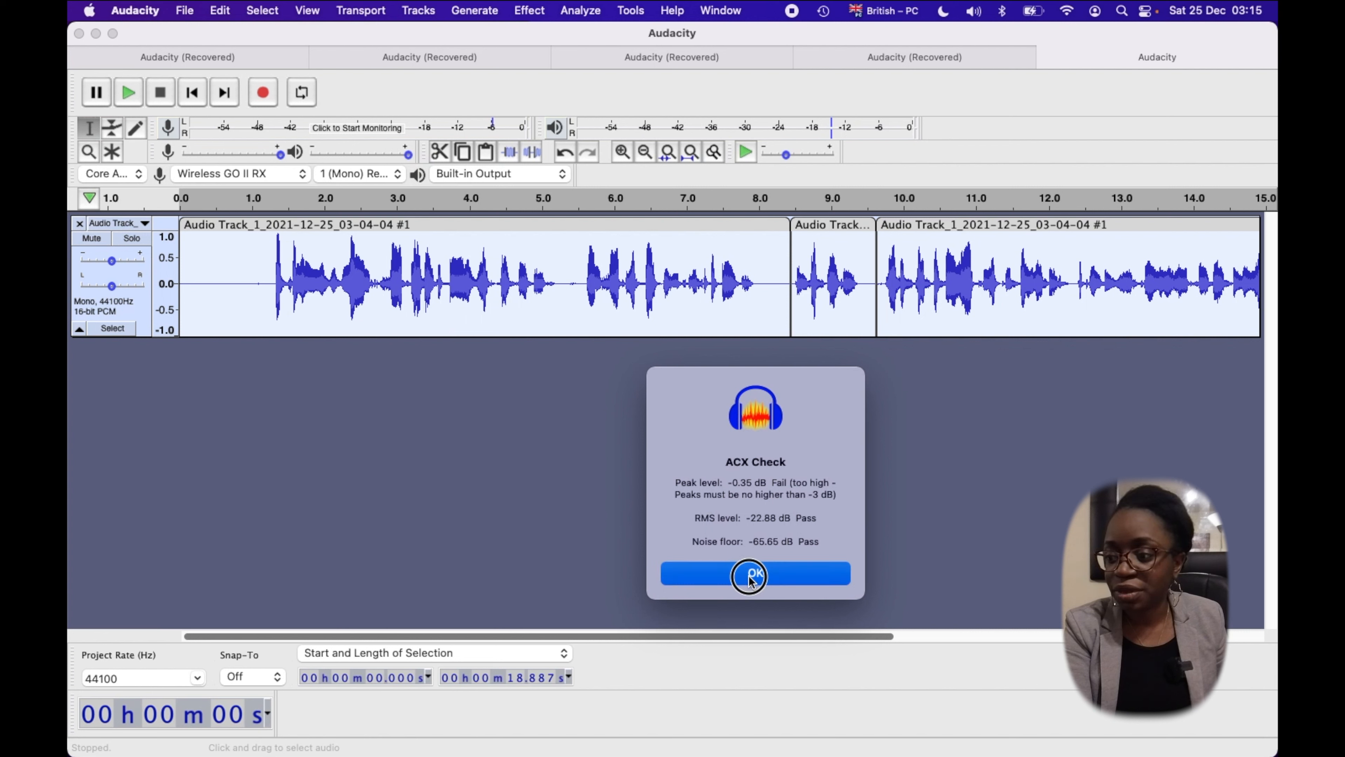
Apply the Limiter to the track again with the same settings and rerun ACX Check
left_click(530, 11)
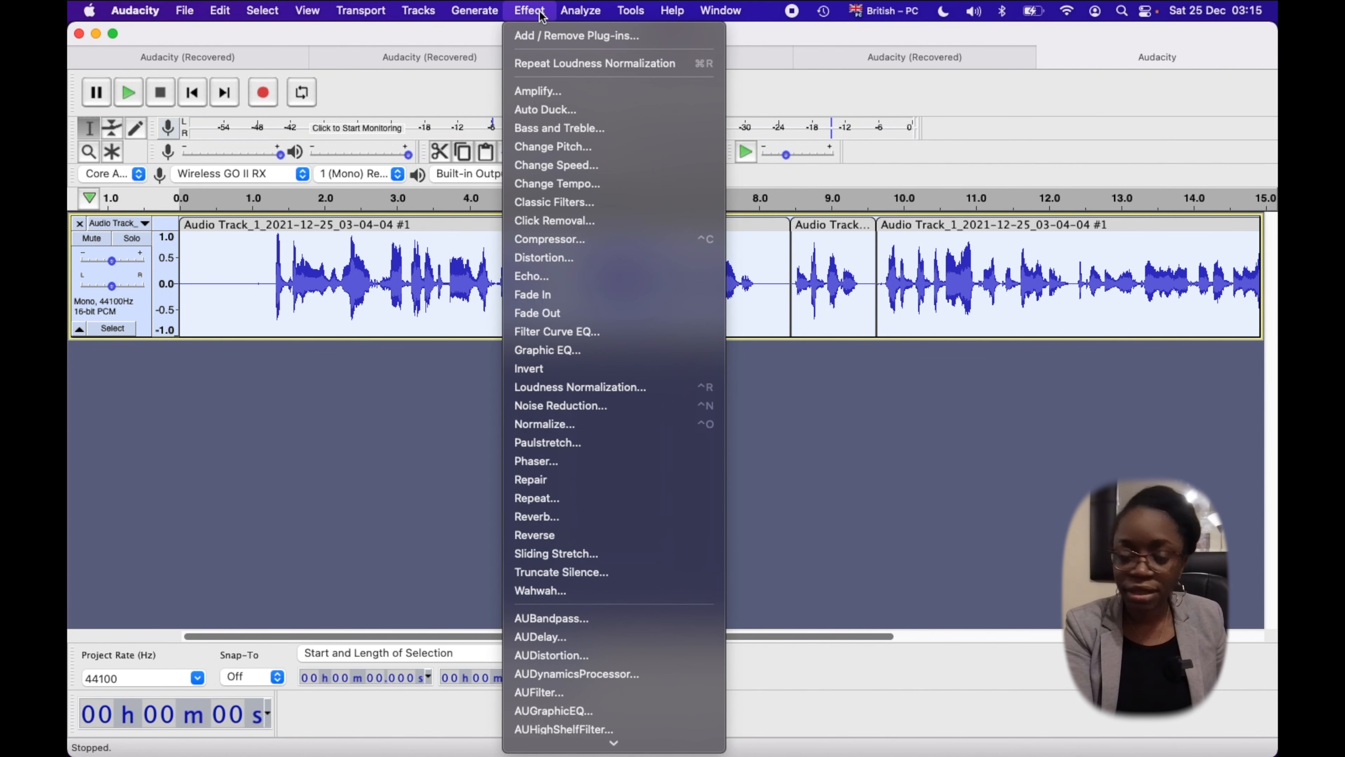
type("lim")
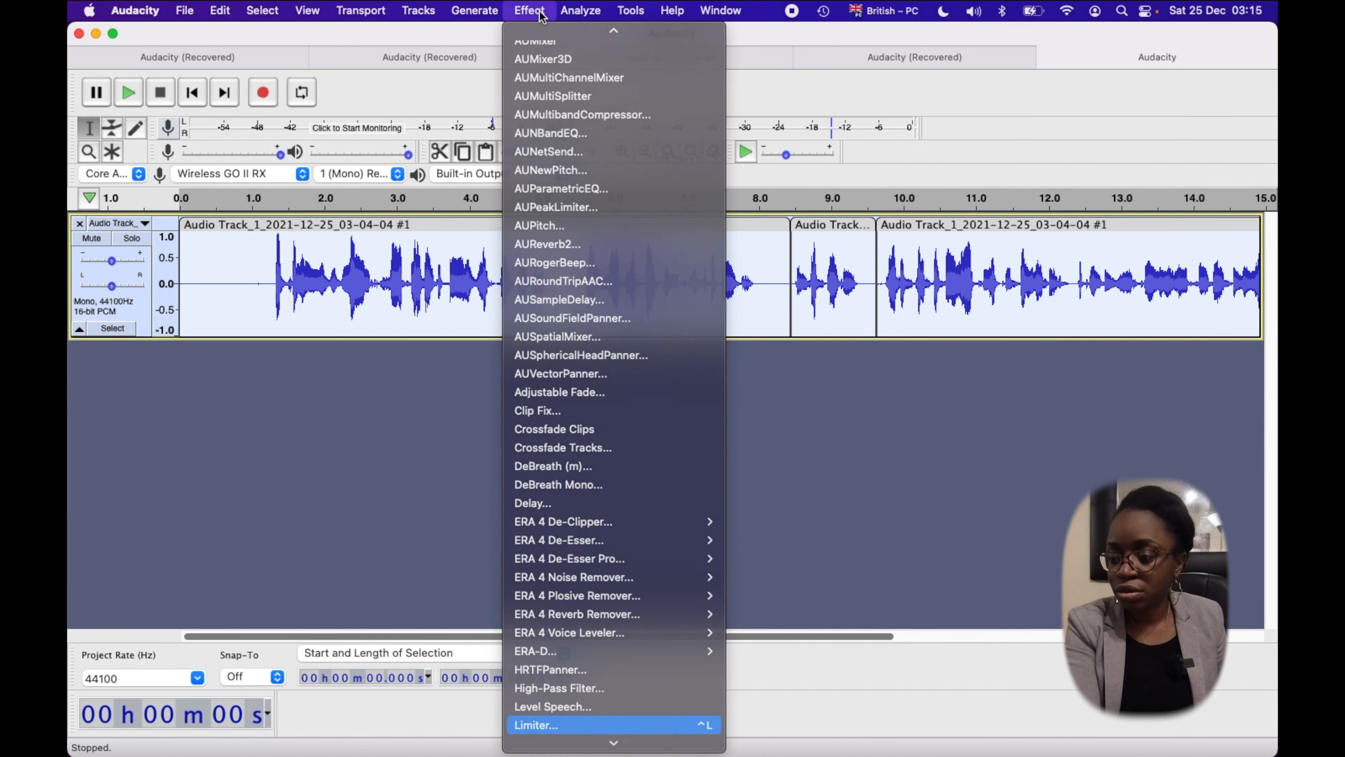
key("Return")
left_click(799, 494)
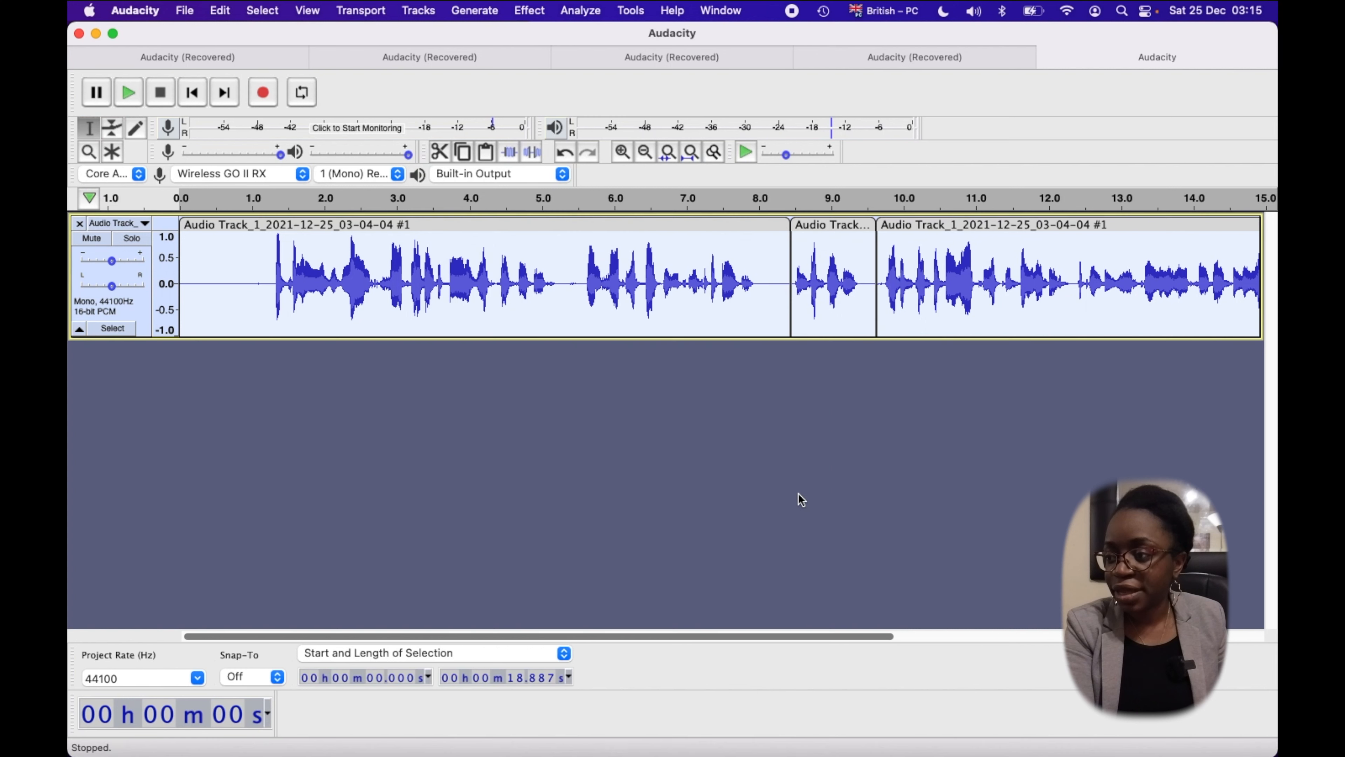
key("super+shift+a")
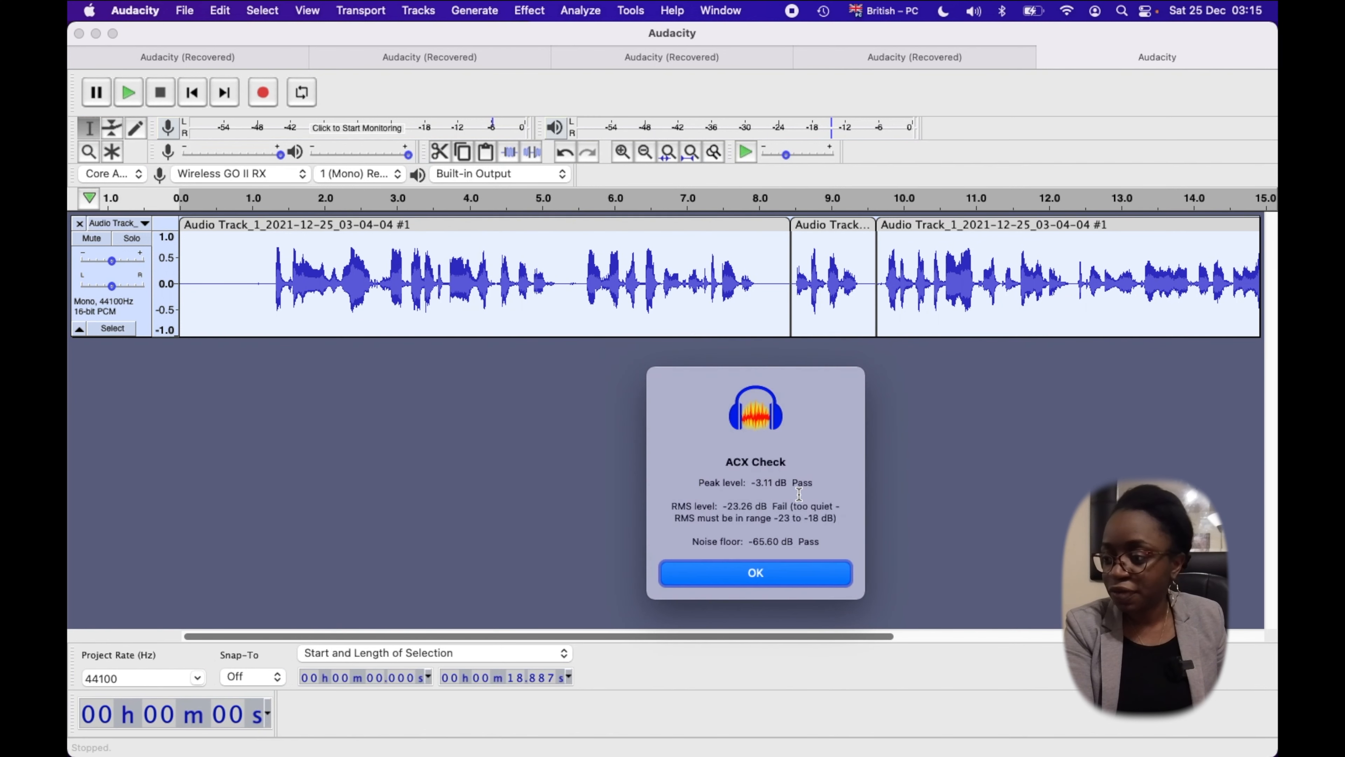
left_click(794, 574)
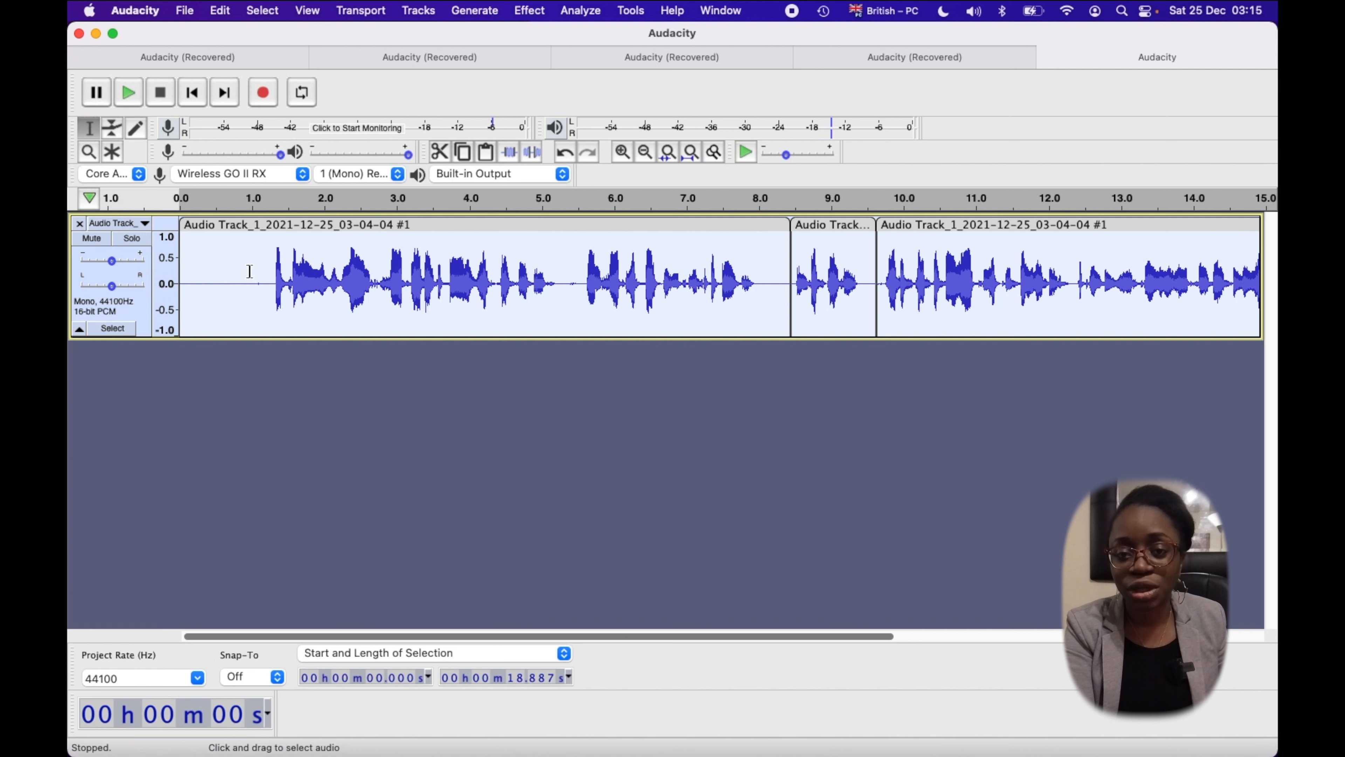
Play the quiet stretch before the first words, about 1.29 seconds long, to listen for background noise
left_click_drag(272, 265, 136, 276)
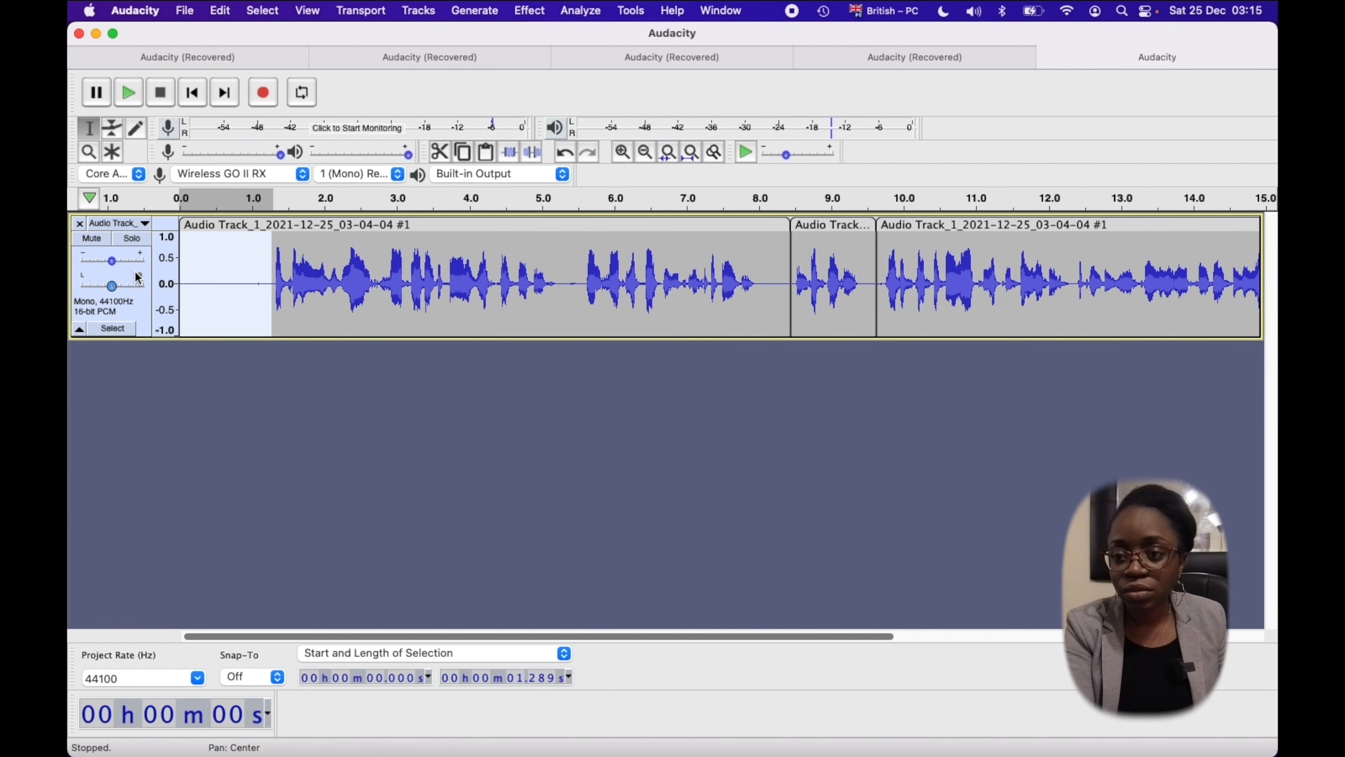
key("space")
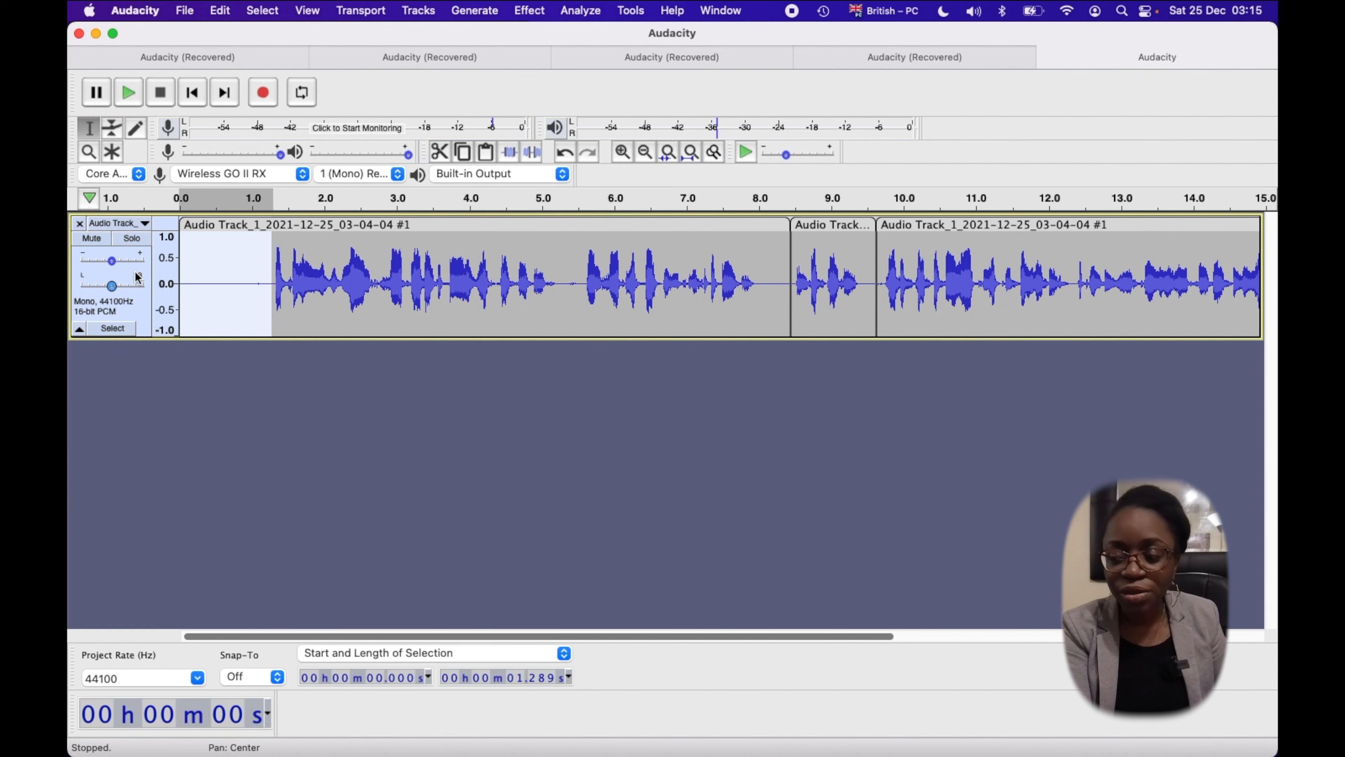
Select about 1.4 seconds of silence starting at about 16.6 seconds, listen to it and capture it as the noise profile
scroll(258, 260, "right", 10)
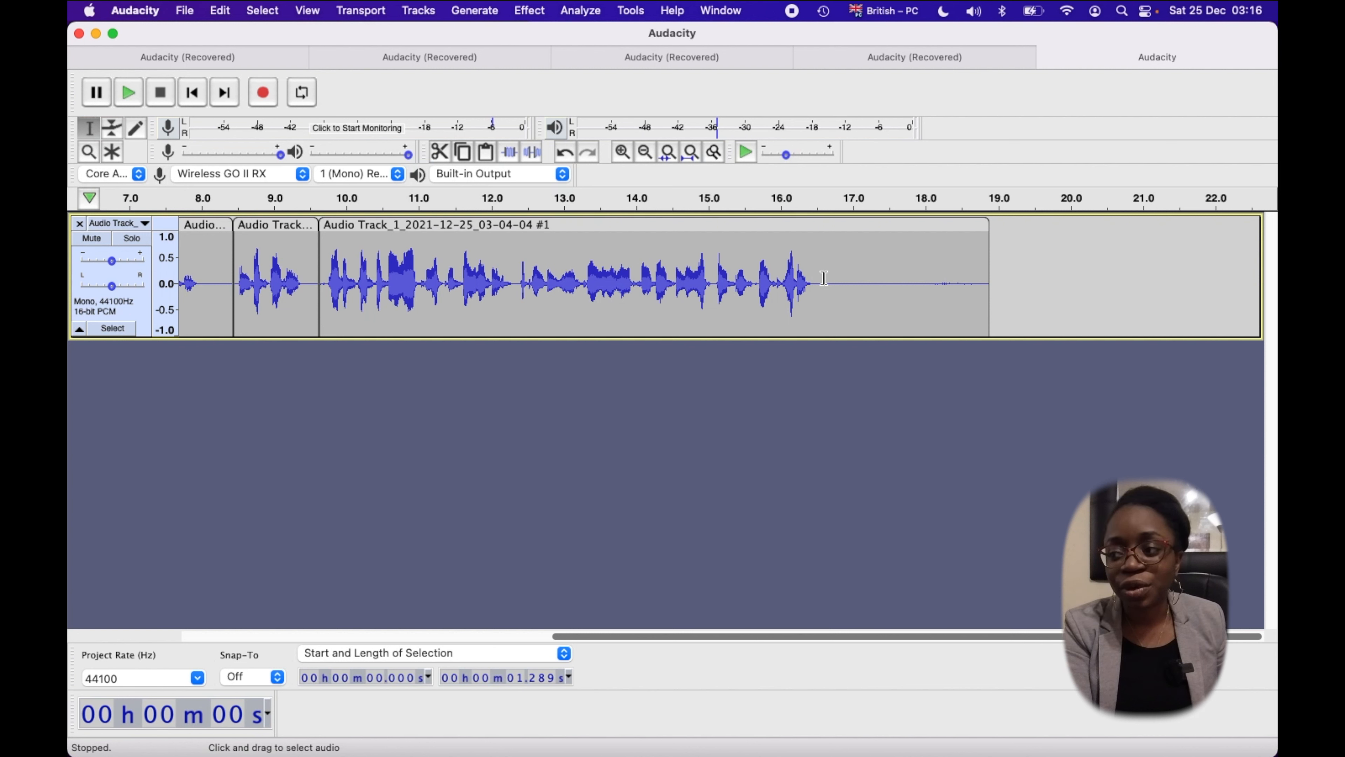
left_click_drag(824, 278, 925, 285)
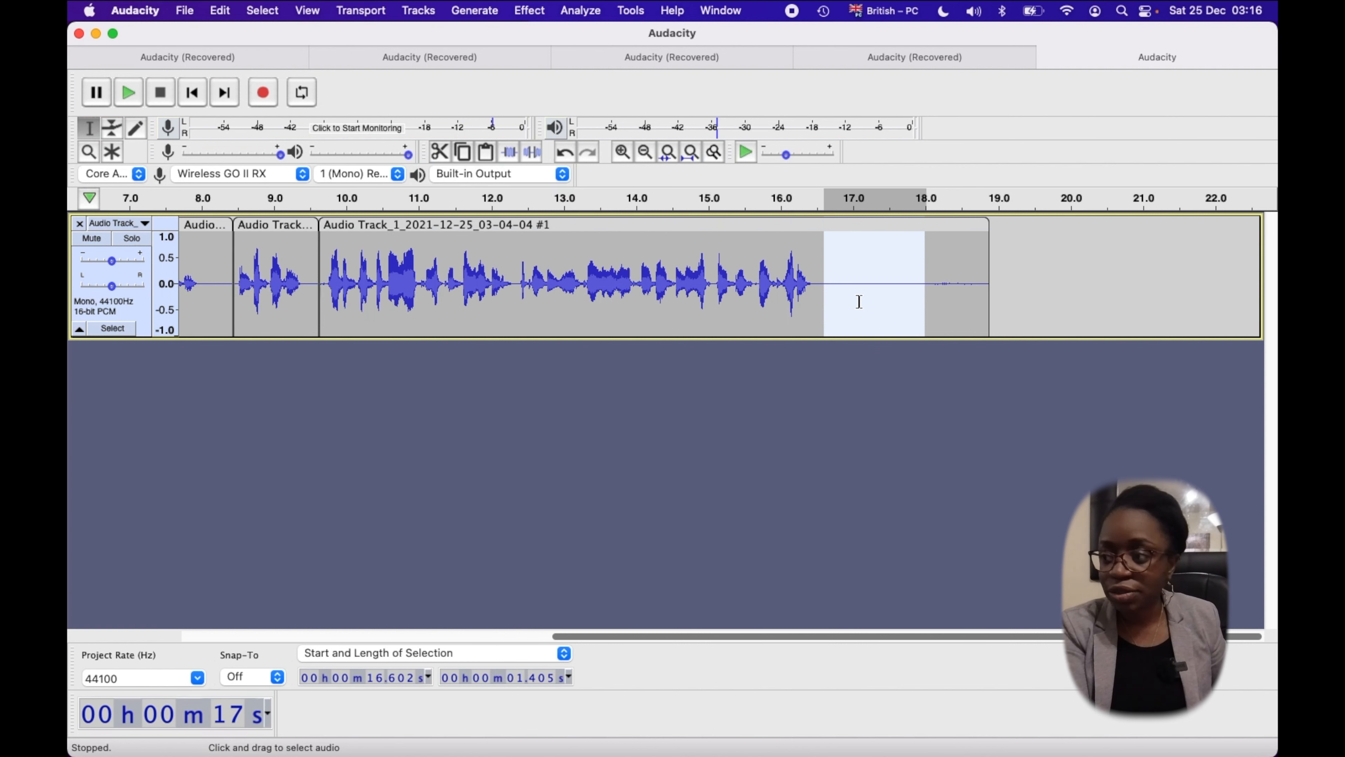
key("space")
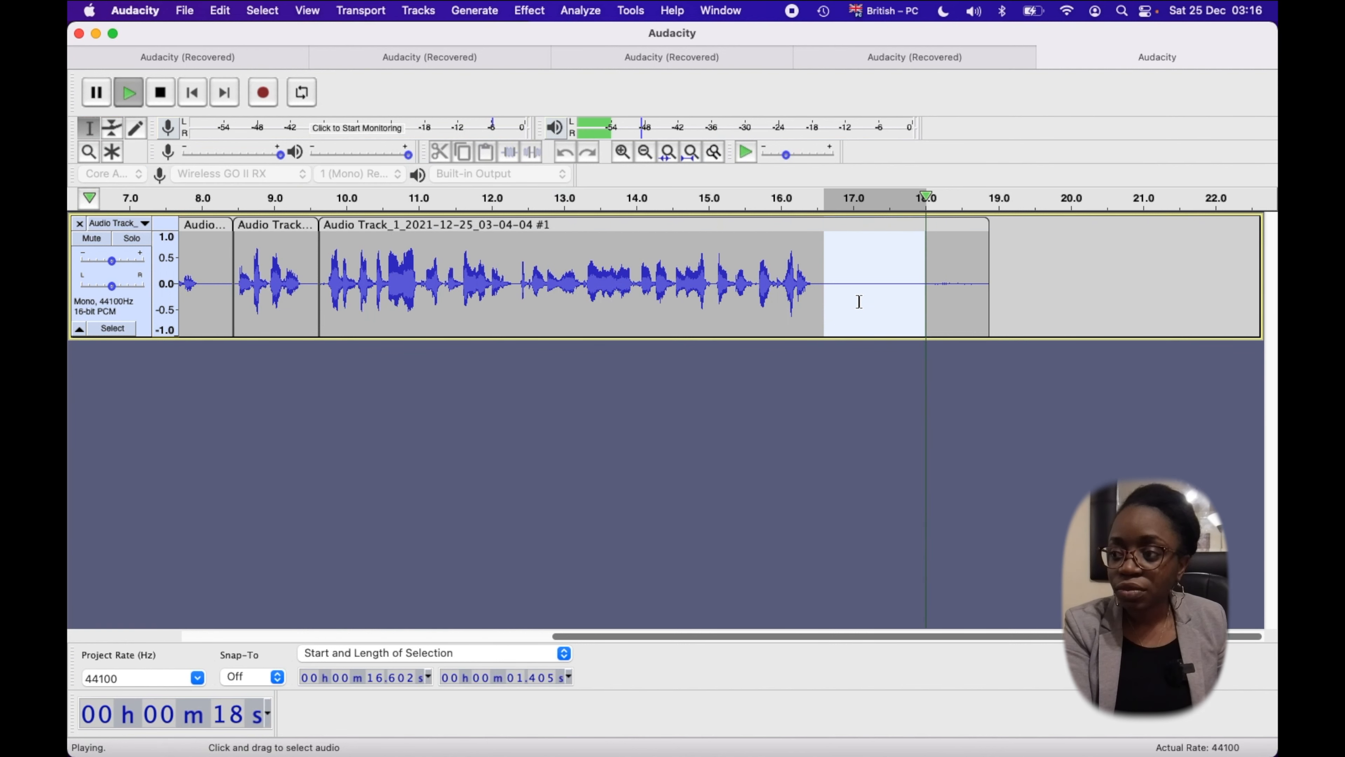
left_click(536, 10)
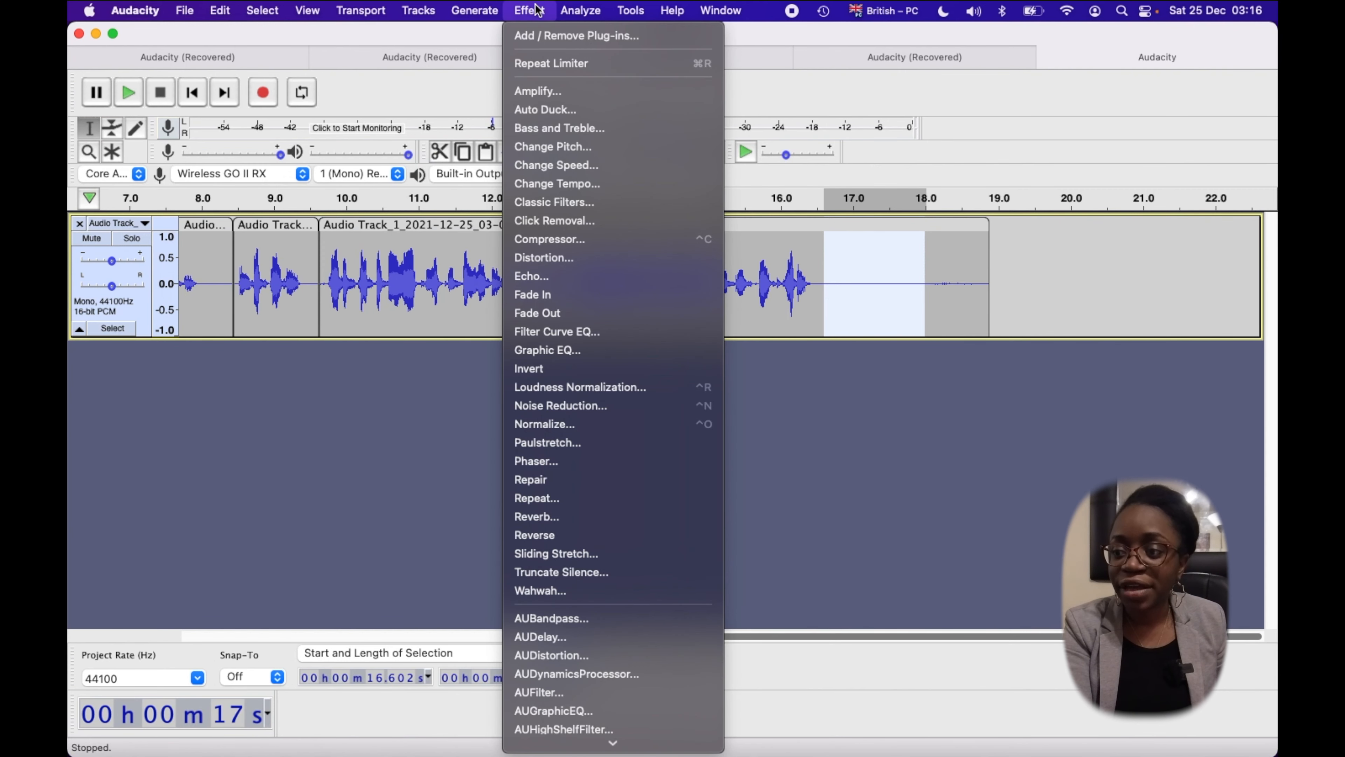
left_click(569, 409)
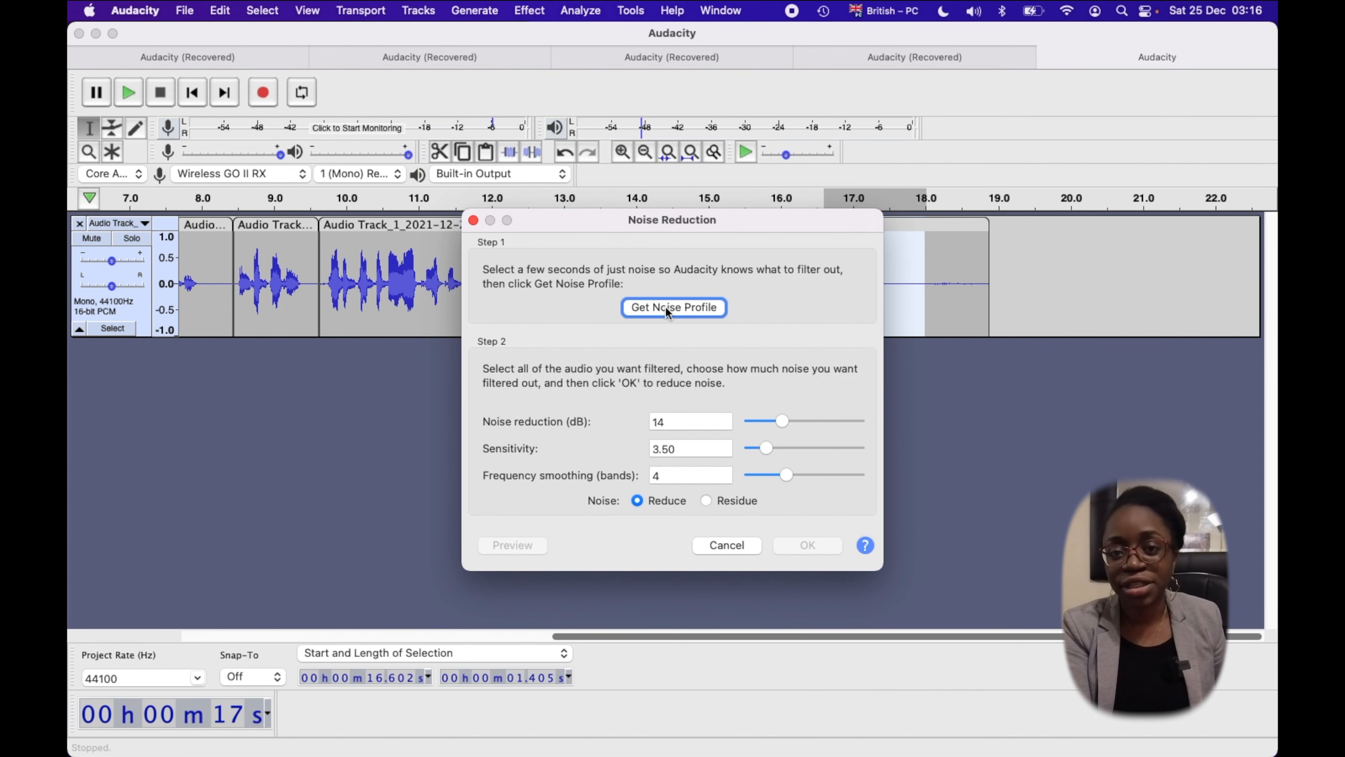
left_click(665, 307)
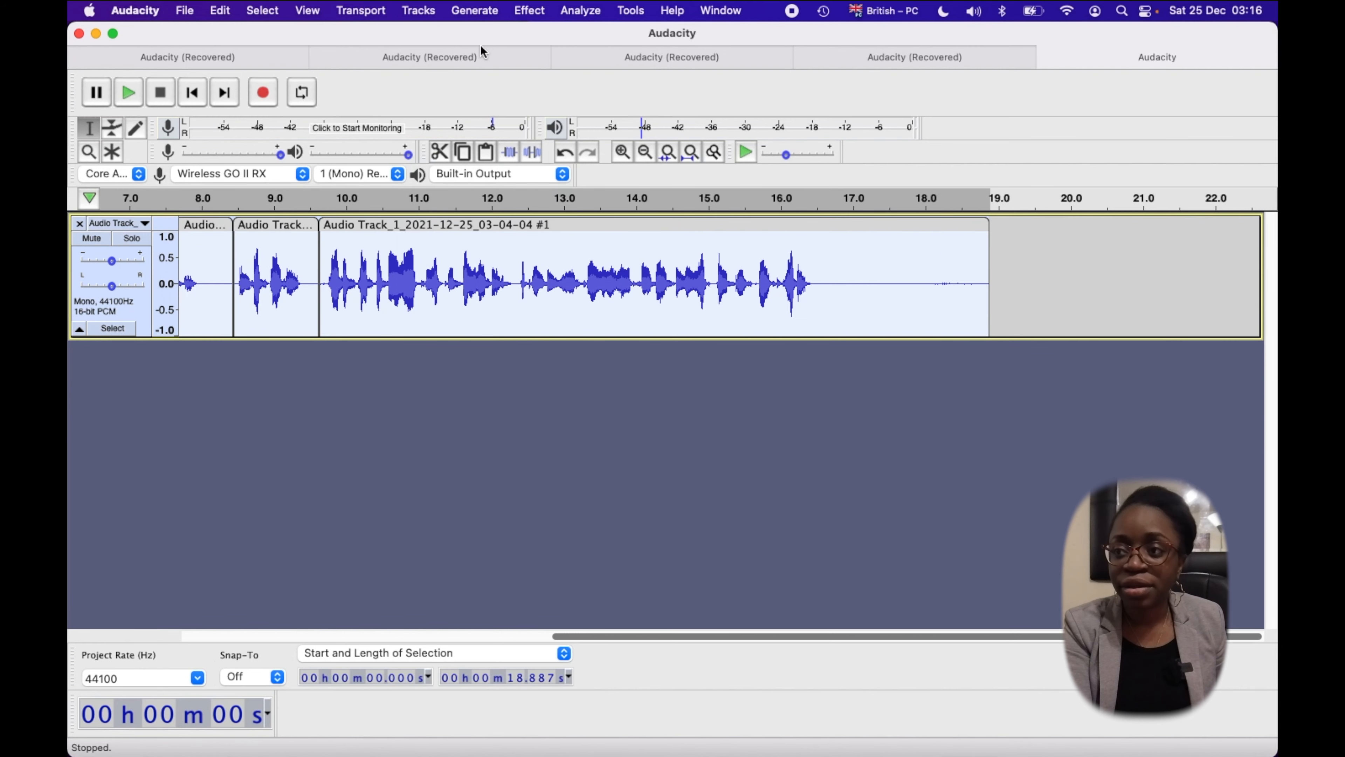
Preview and apply Noise Reduction to the entire track at 14 dB, sensitivity 3.50 and frequency smoothing 4 bands
left_click(529, 10)
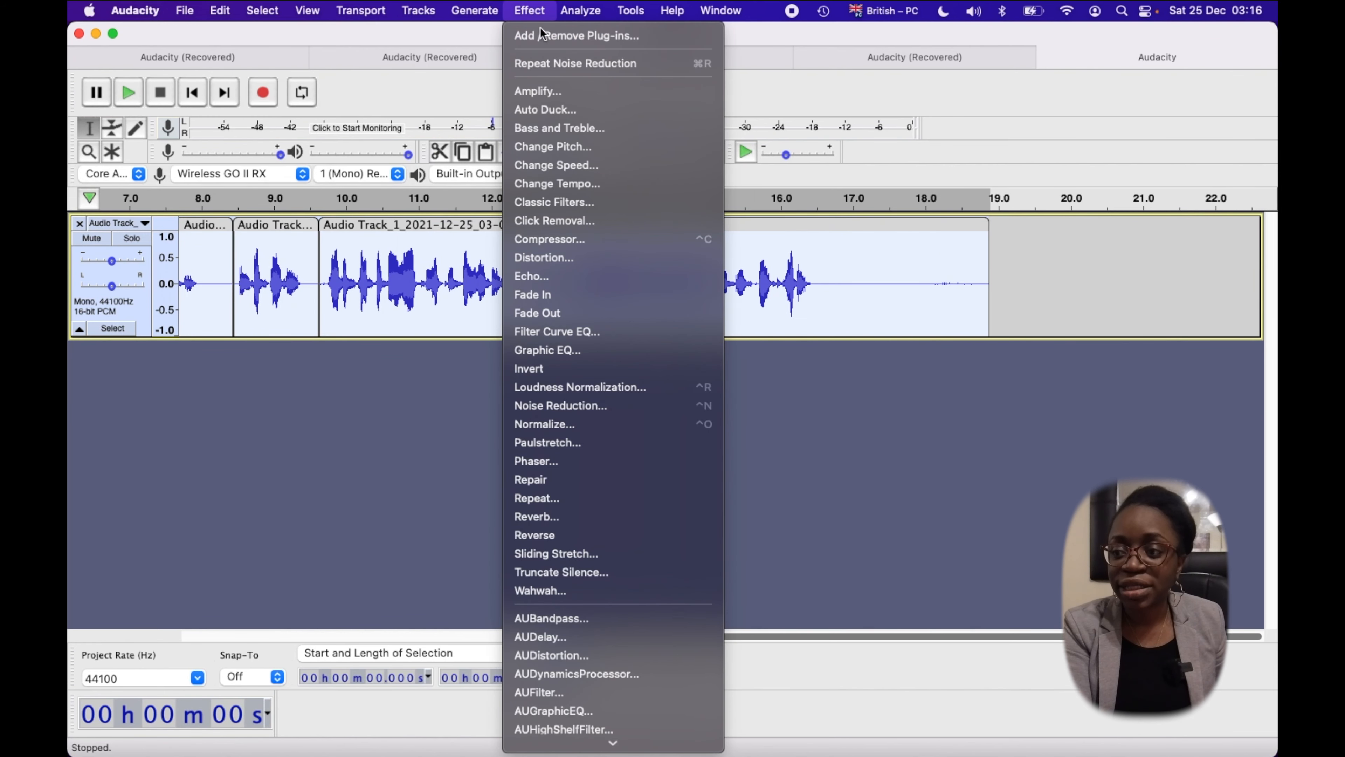
left_click(560, 409)
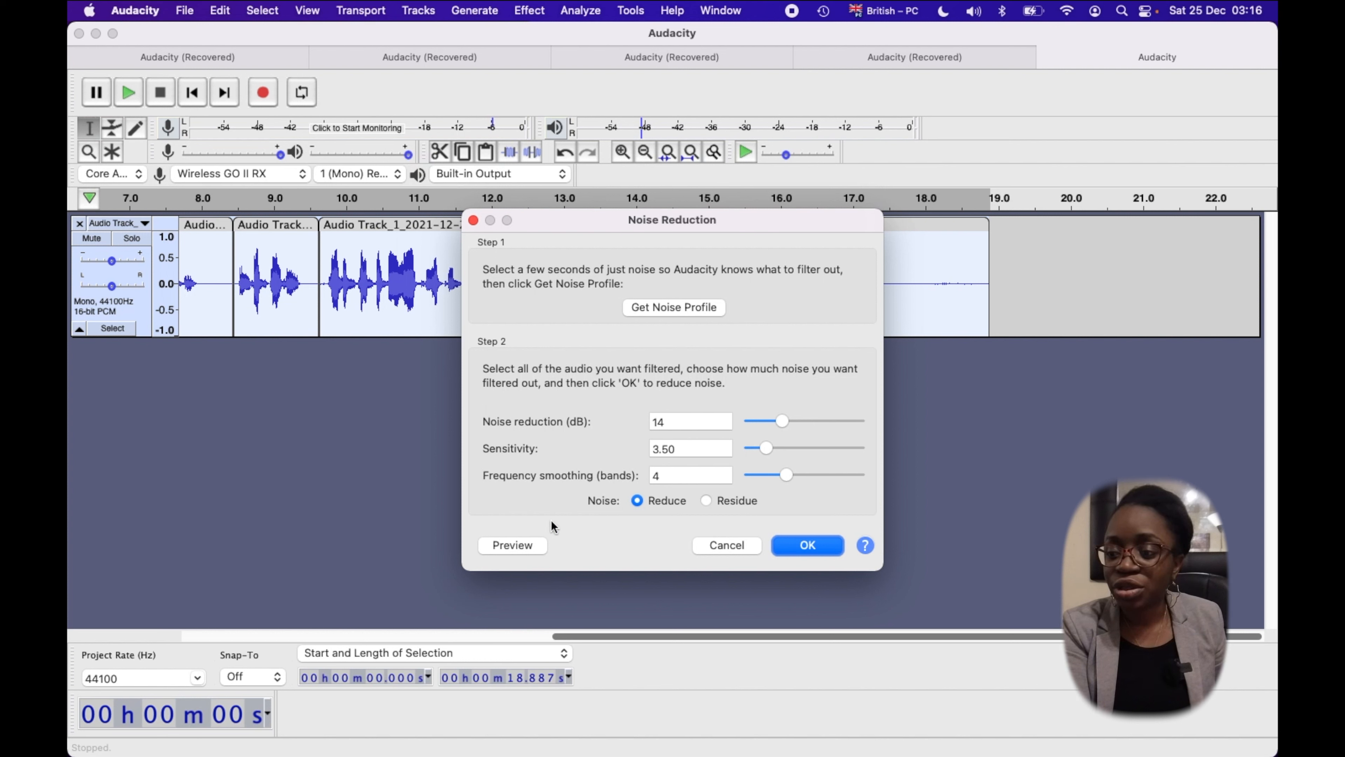
left_click(534, 543)
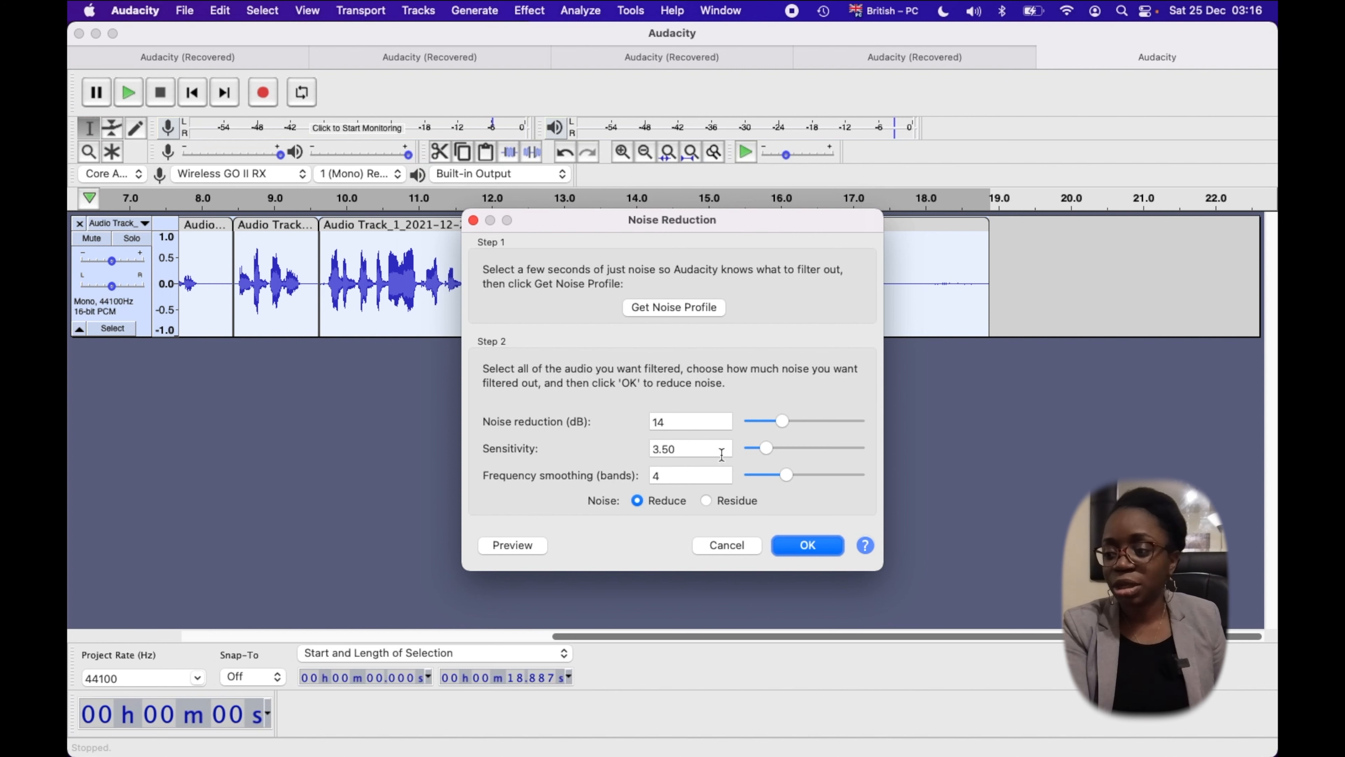
left_click_drag(805, 217, 846, 386)
left_click(845, 702)
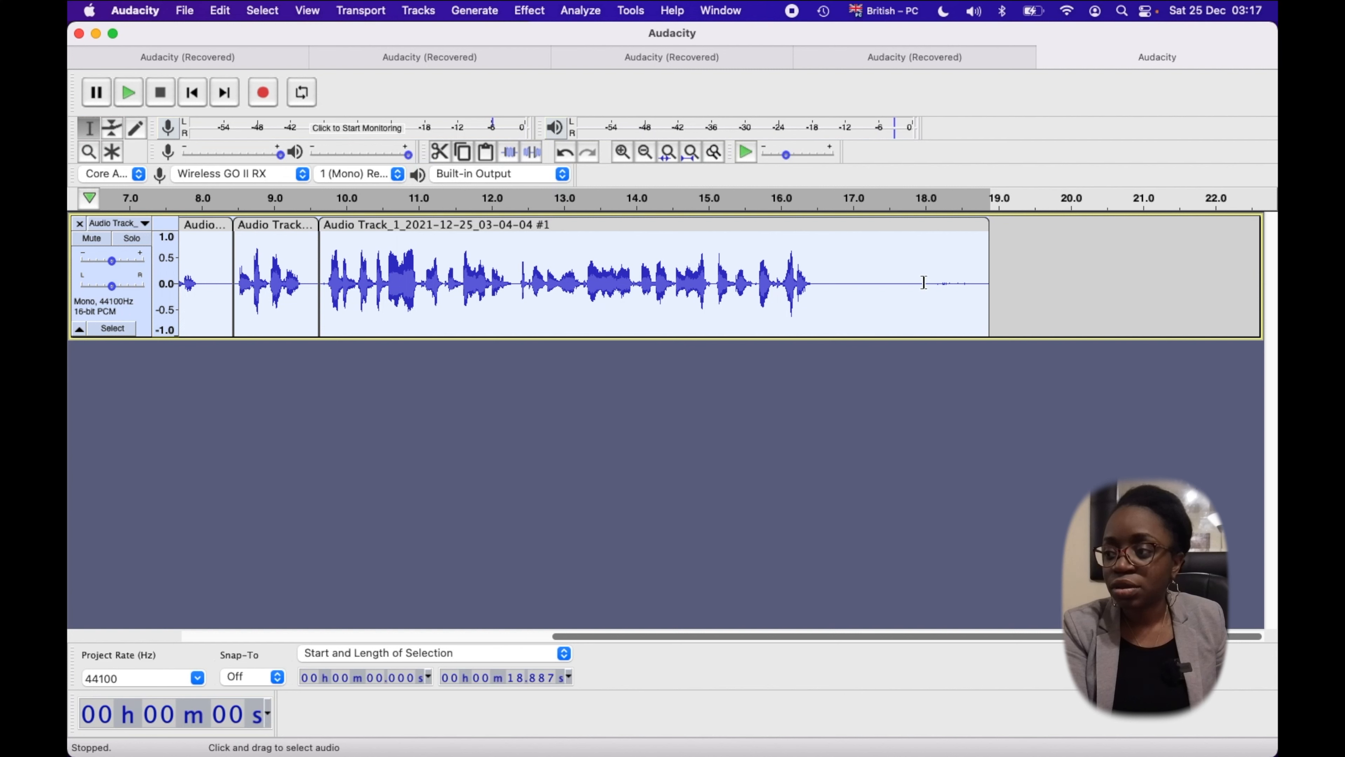
Delete the end of the last clip from about 18.09 seconds onward
left_click_drag(932, 281, 996, 280)
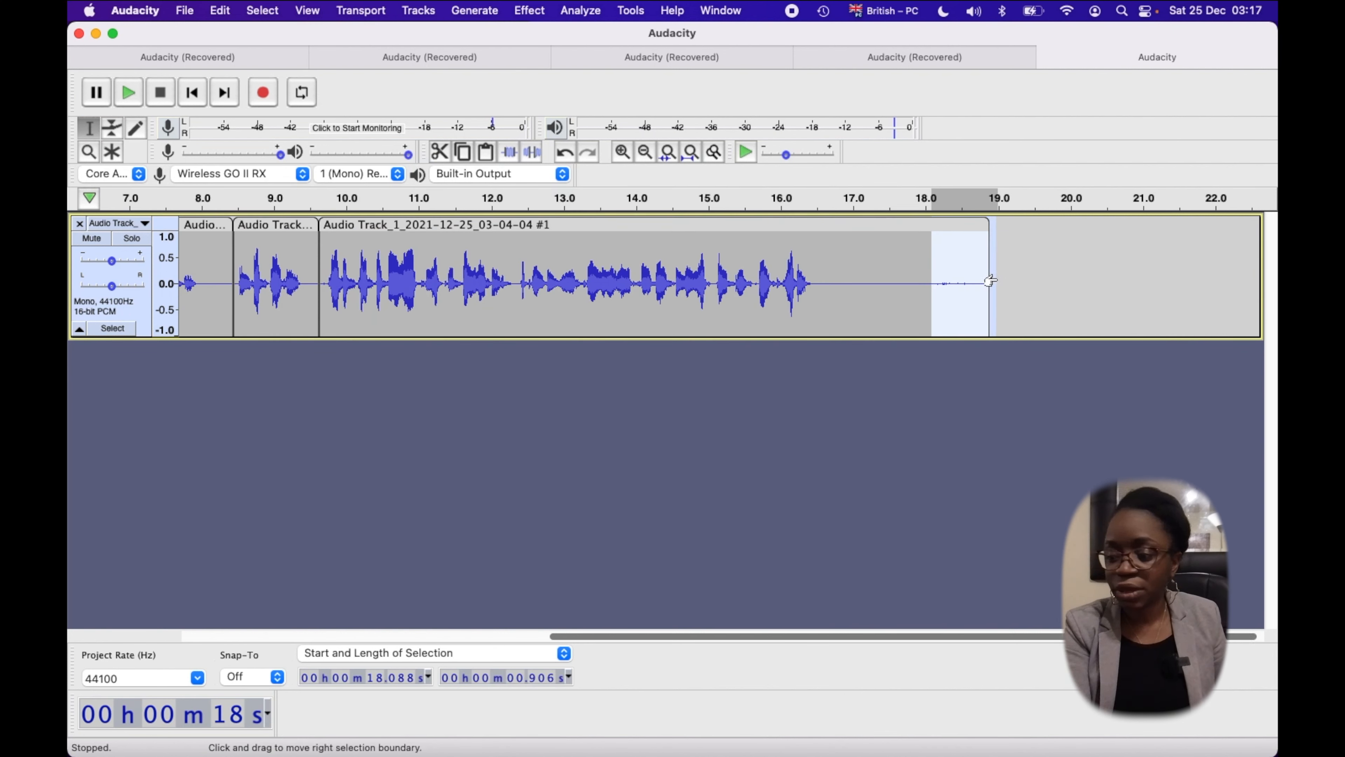
key("BackSpace")
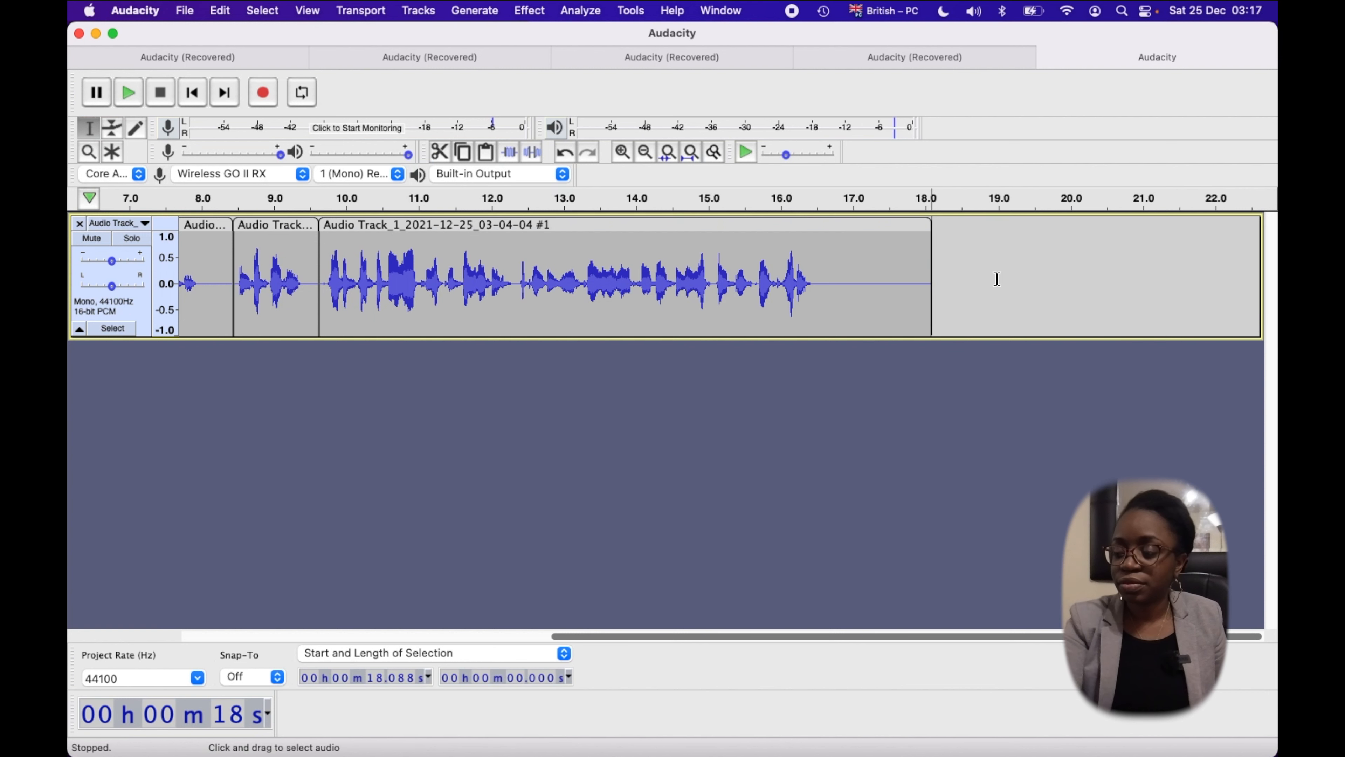
Play the quiet opening before the first words, and replay about 0.35 seconds from about 0.81 seconds to listen for leftover noise
scroll(996, 279, "left", 10)
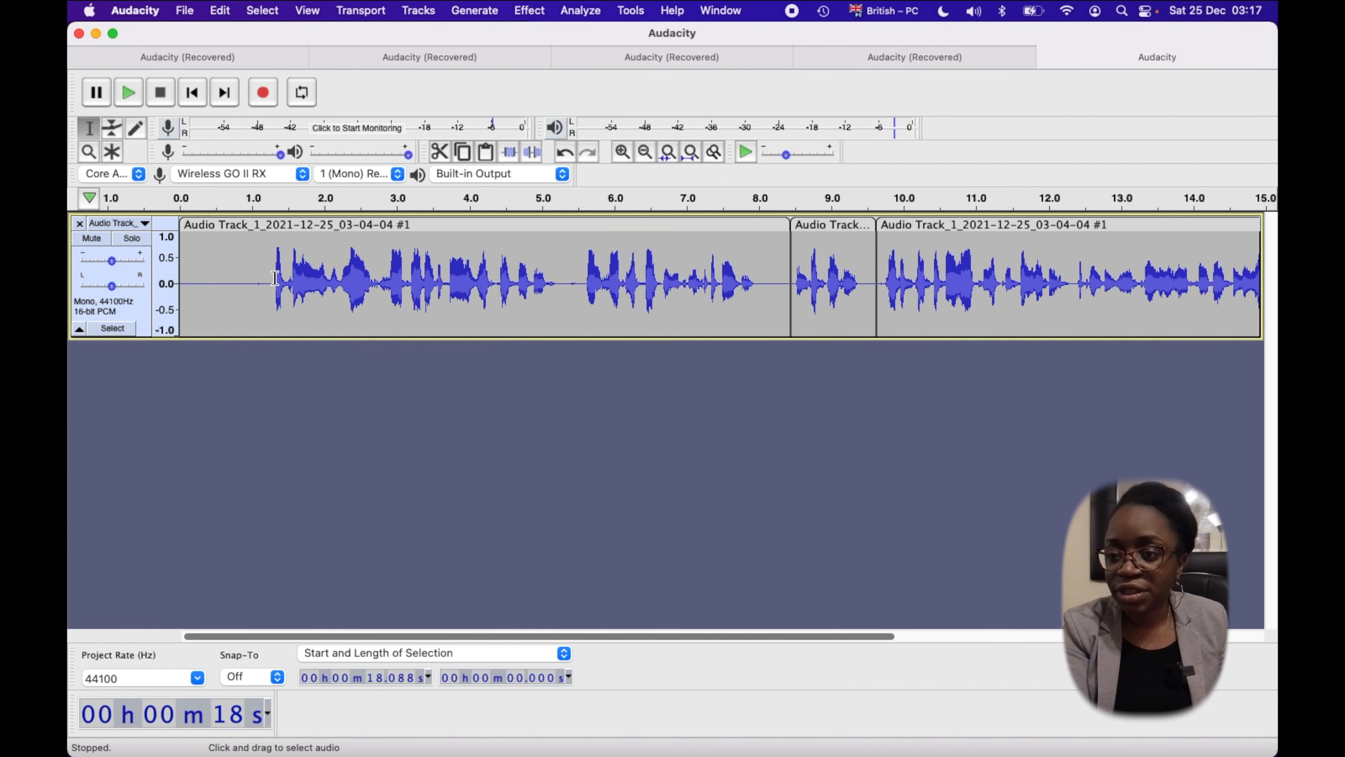
left_click_drag(271, 280, 158, 278)
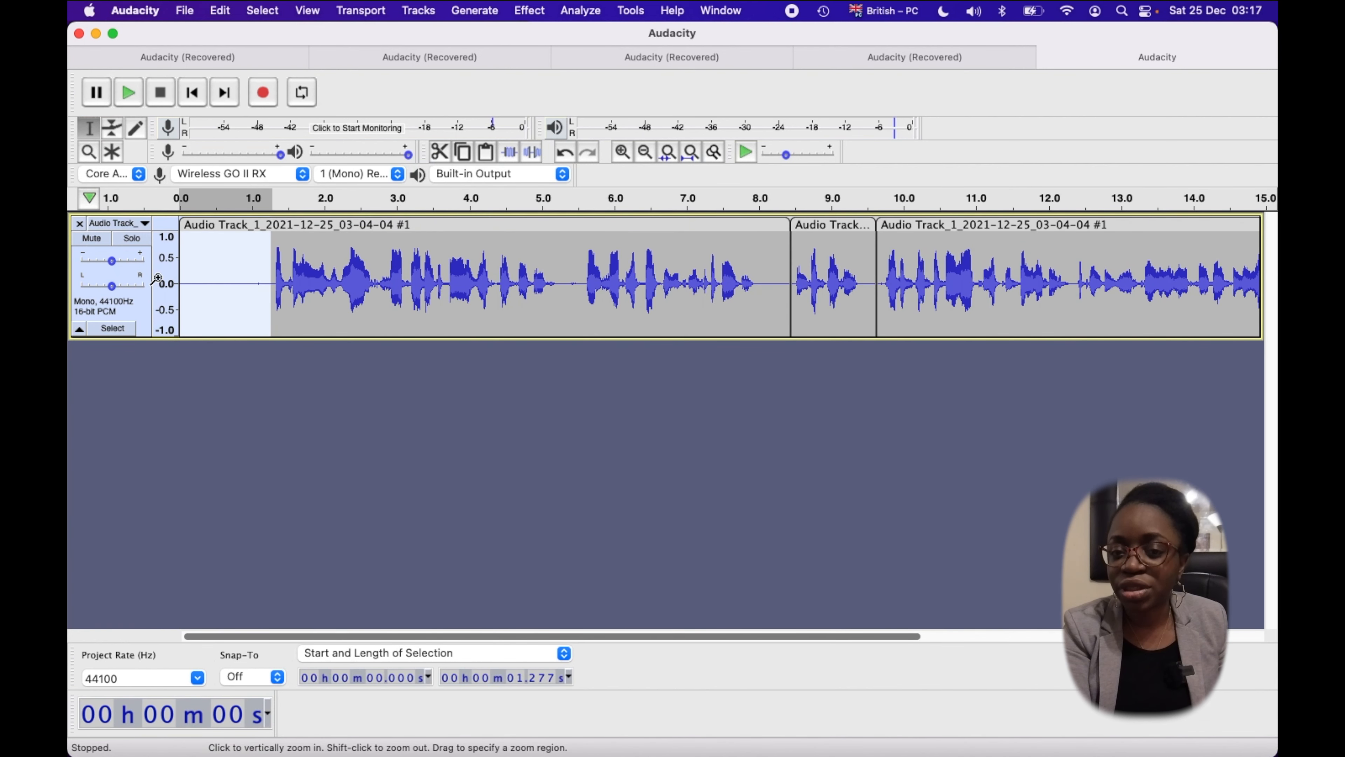
key("space")
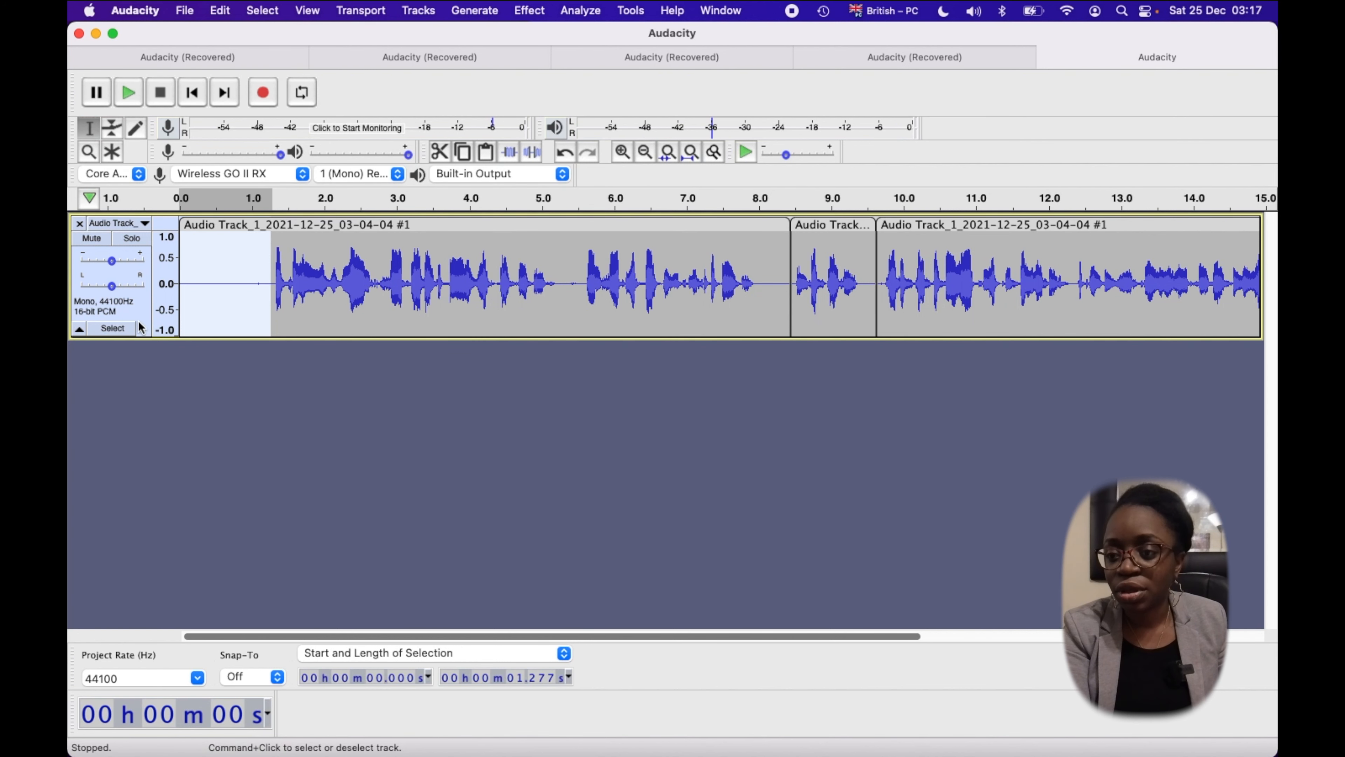
left_click_drag(262, 281, 240, 282)
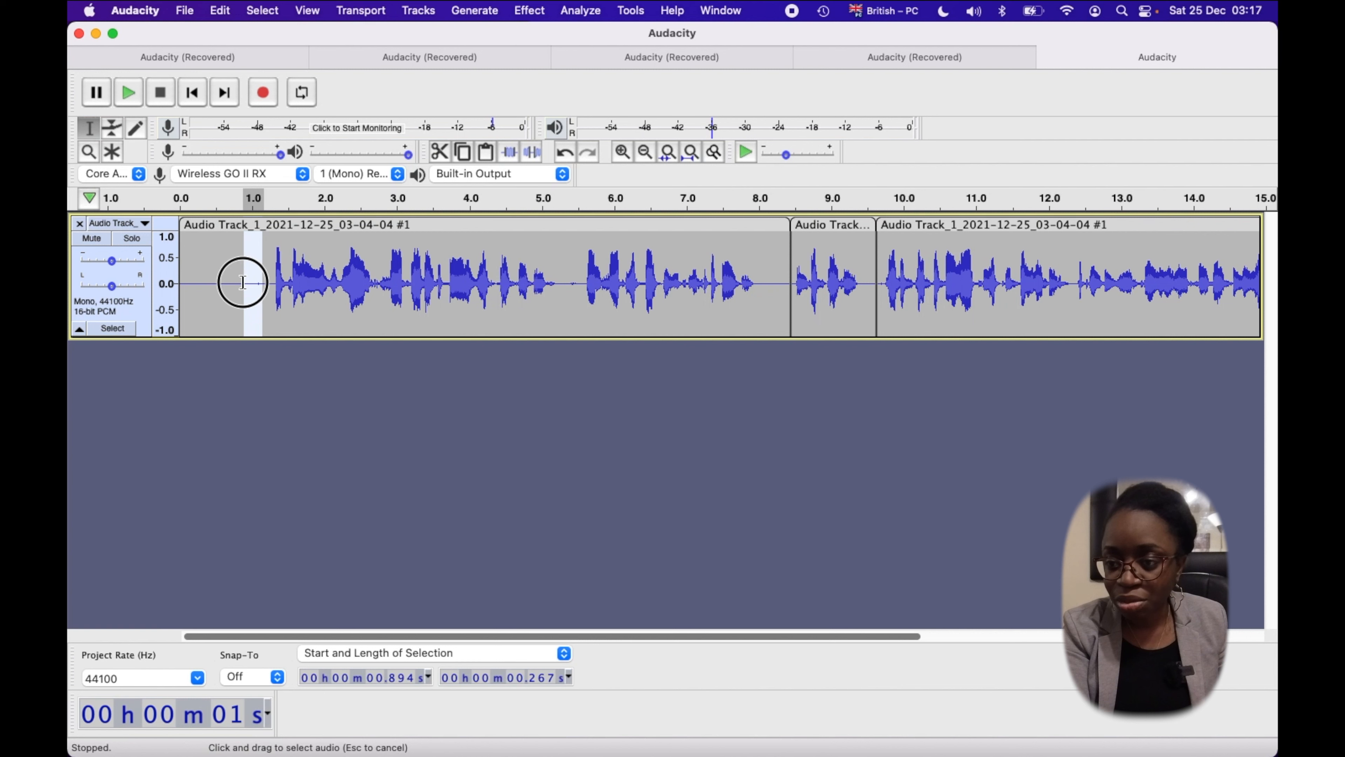
key("space")
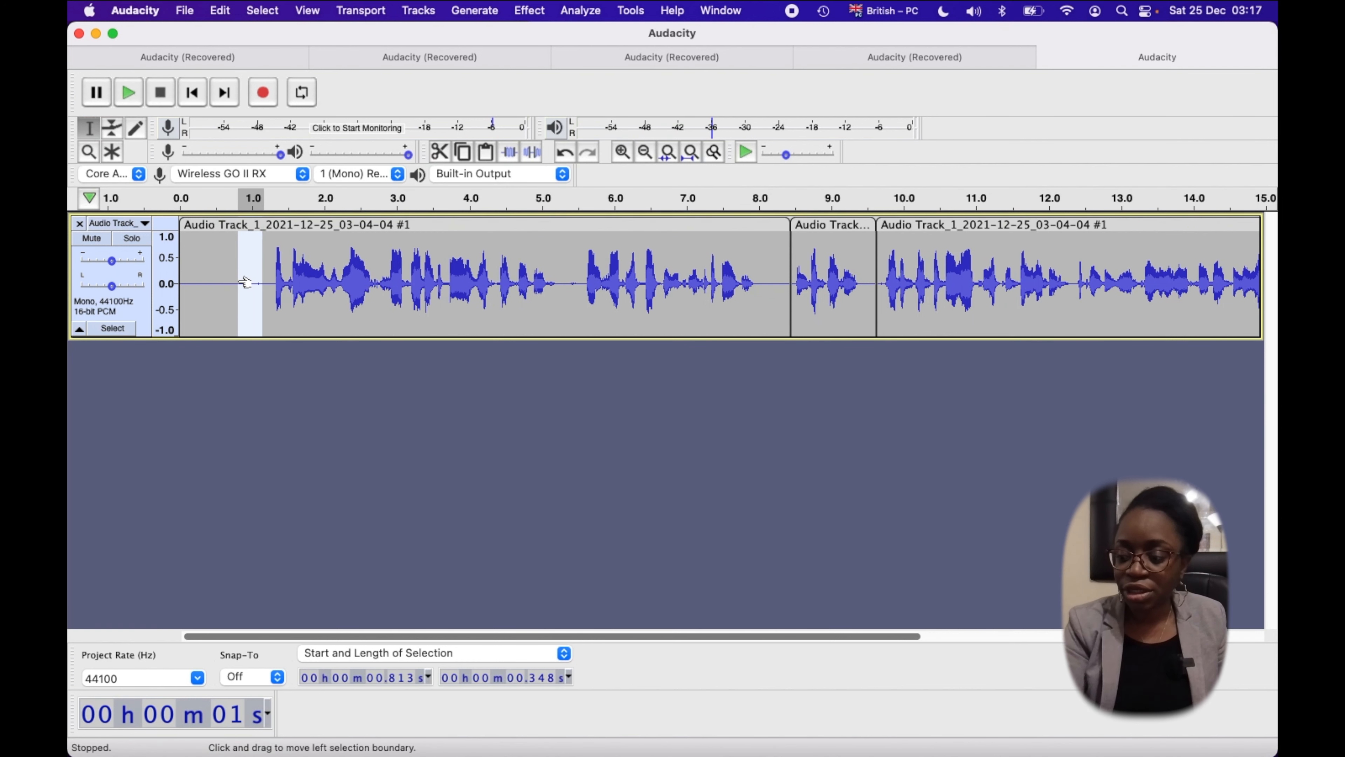
Delete about 0.35 seconds of silence from about 0.81 seconds, and cut the first 0.5 seconds of the track
key("Delete")
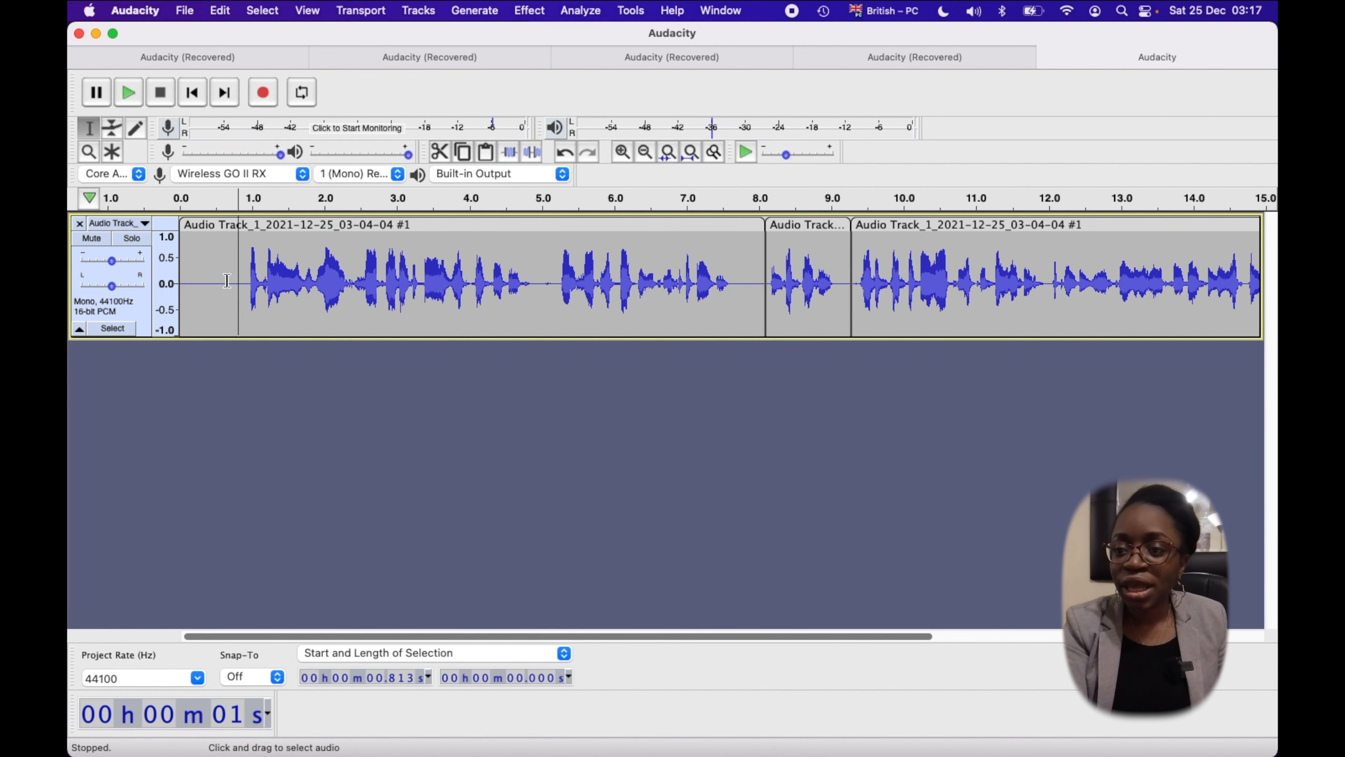
left_click_drag(215, 275, 151, 273)
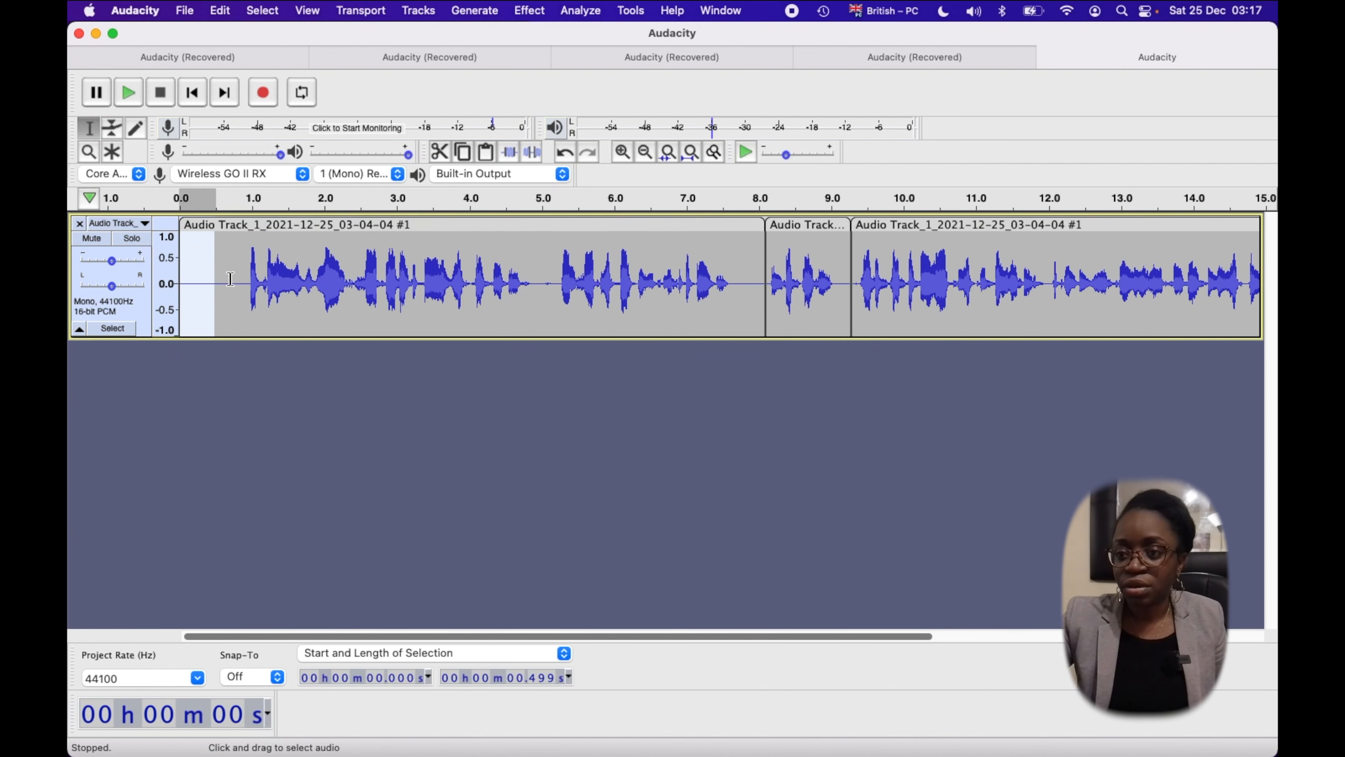
key("Delete")
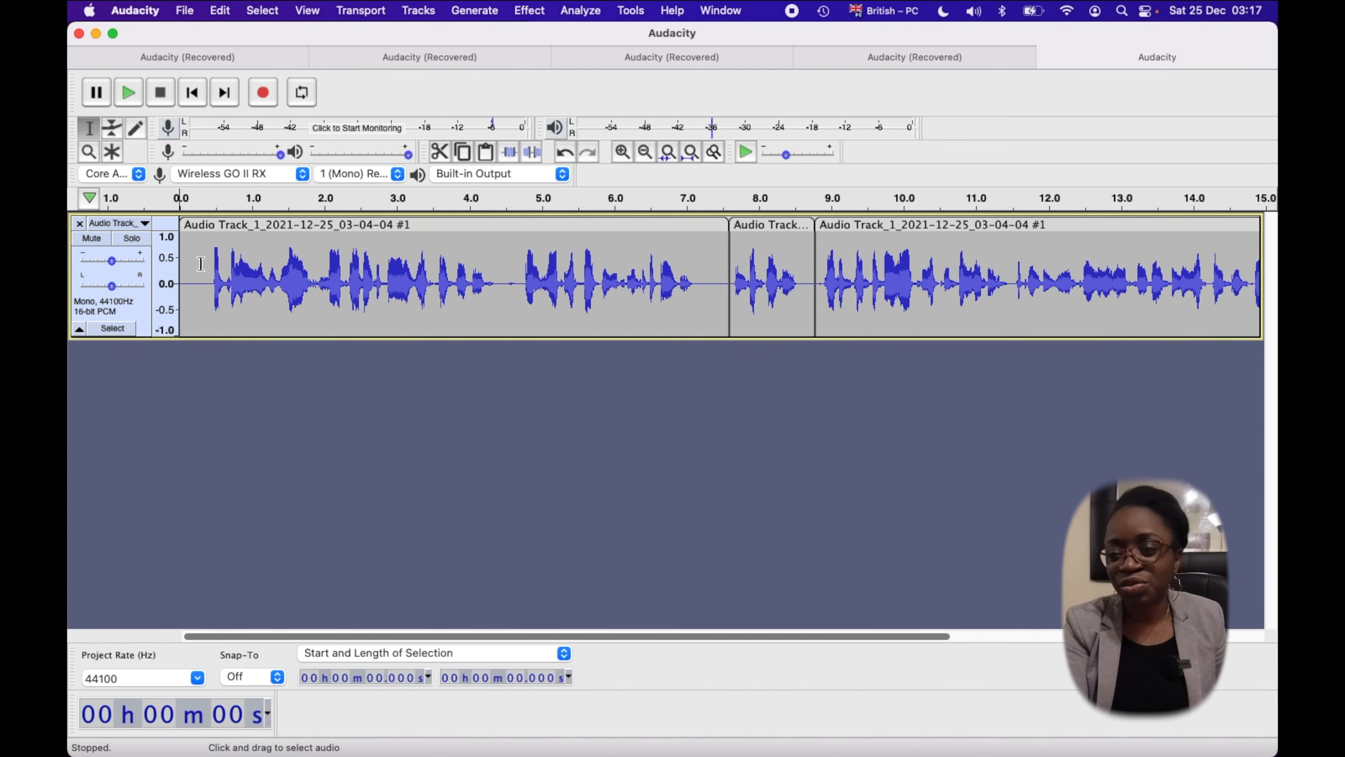
Select the whole track and run ACX Check on its peak level, RMS level and noise floor
scroll(310, 298, "right", 7)
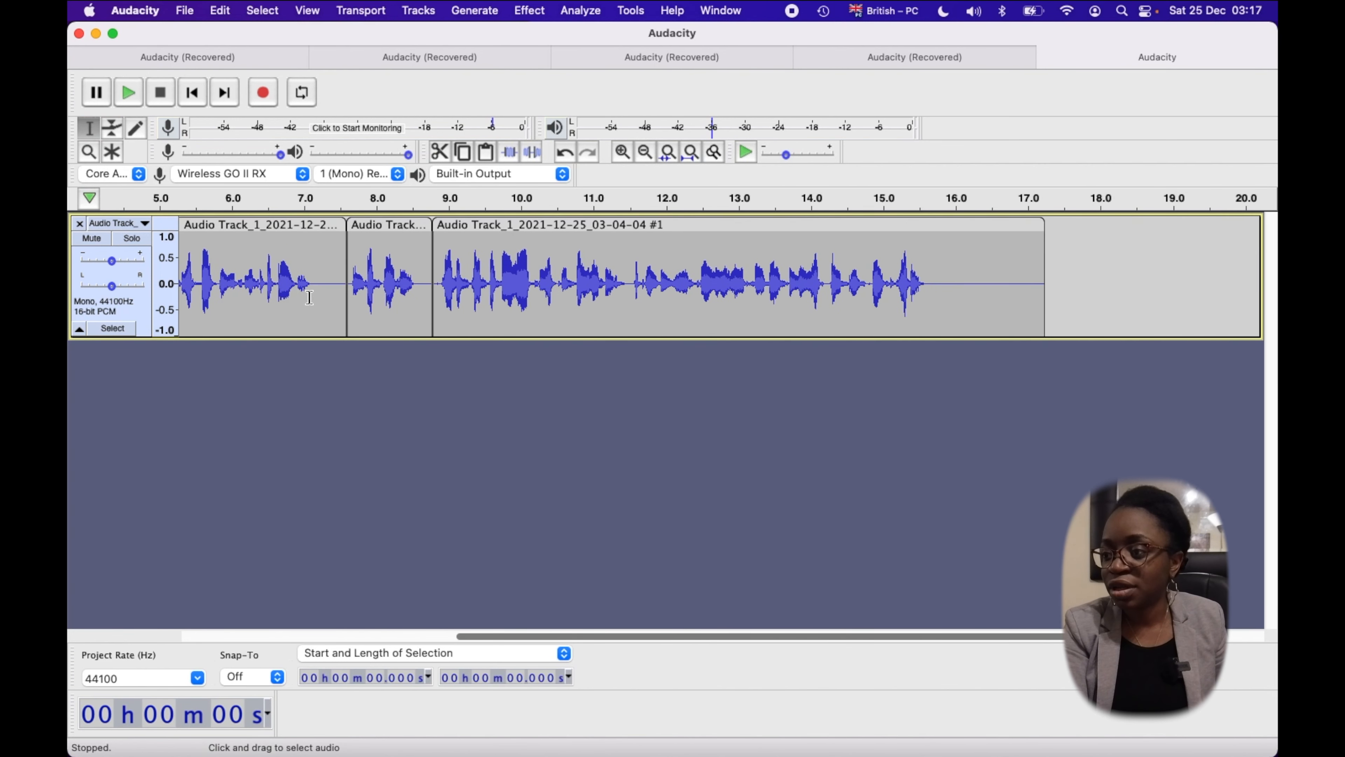
scroll(416, 280, "left", 7)
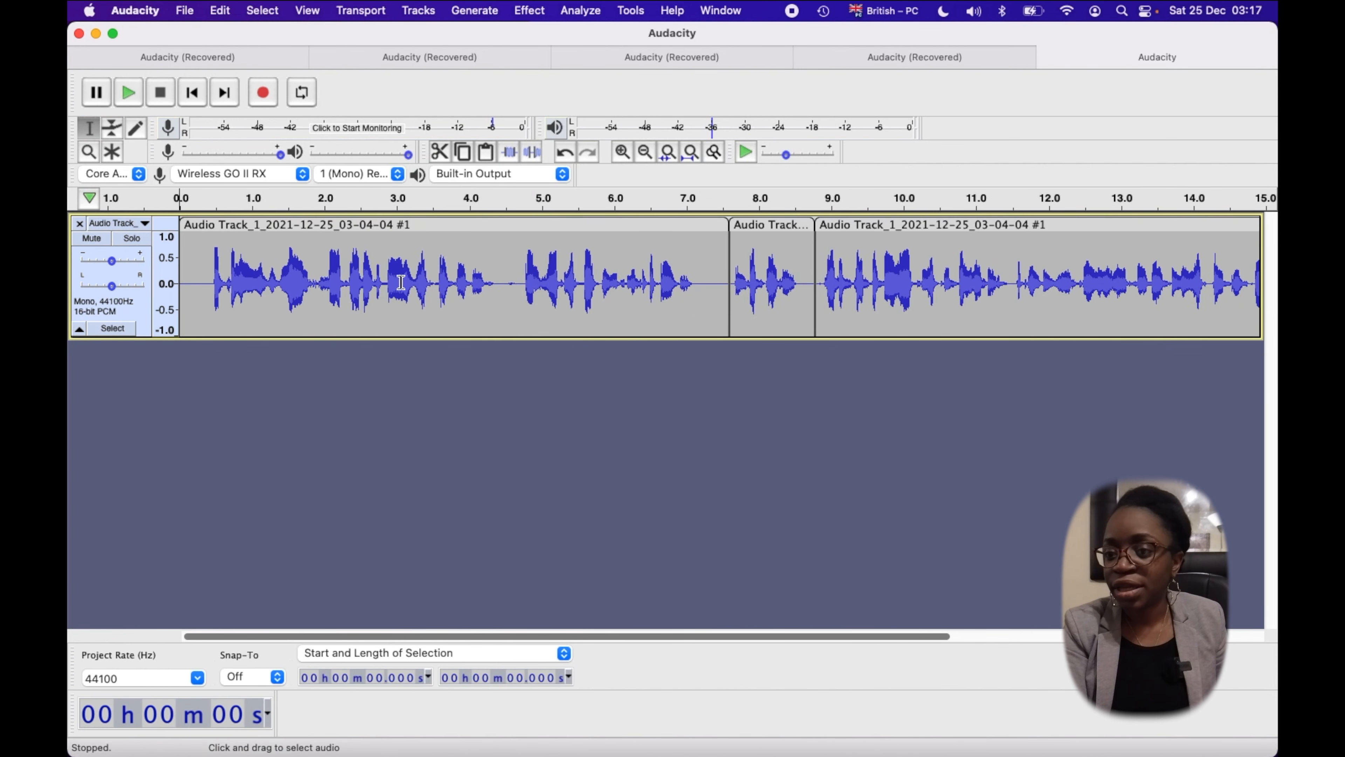
left_click(119, 305)
left_click(527, 10)
mouse_move(582, 11)
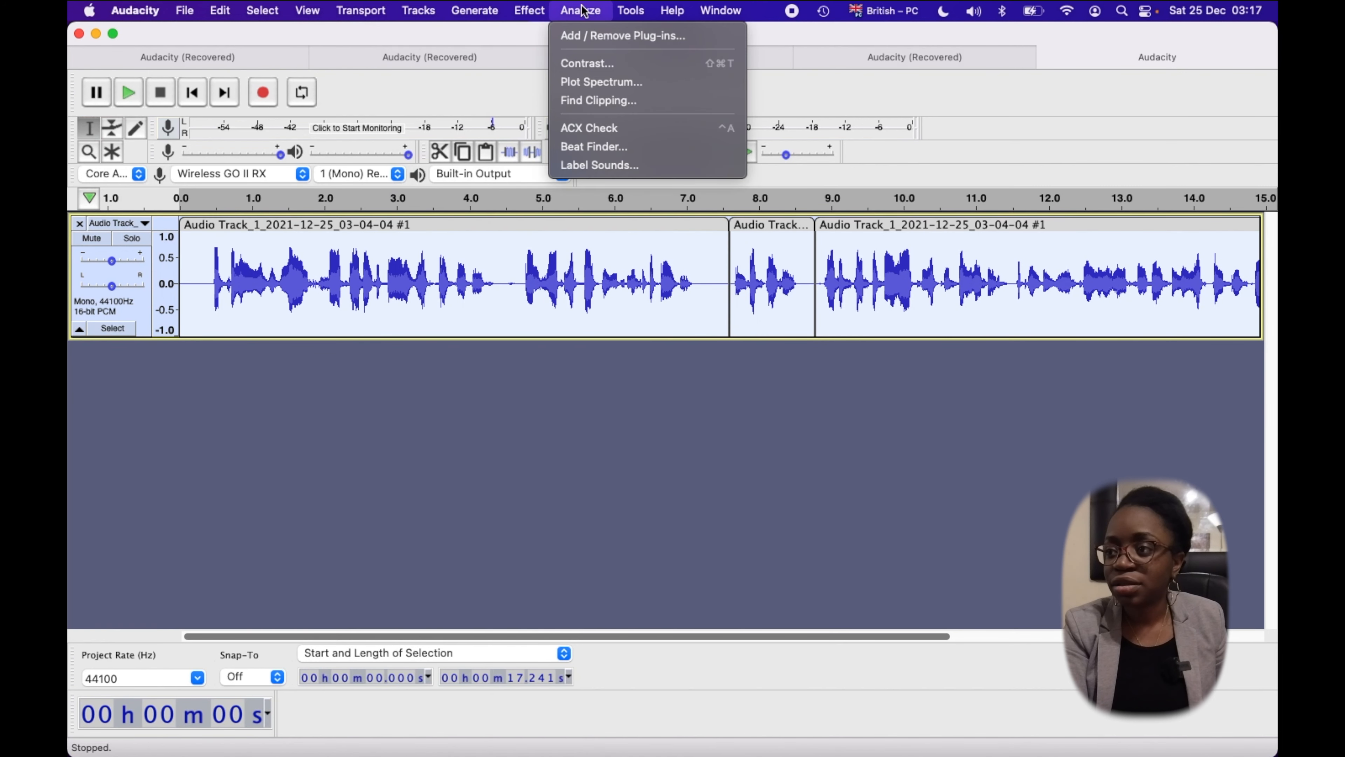
left_click(588, 127)
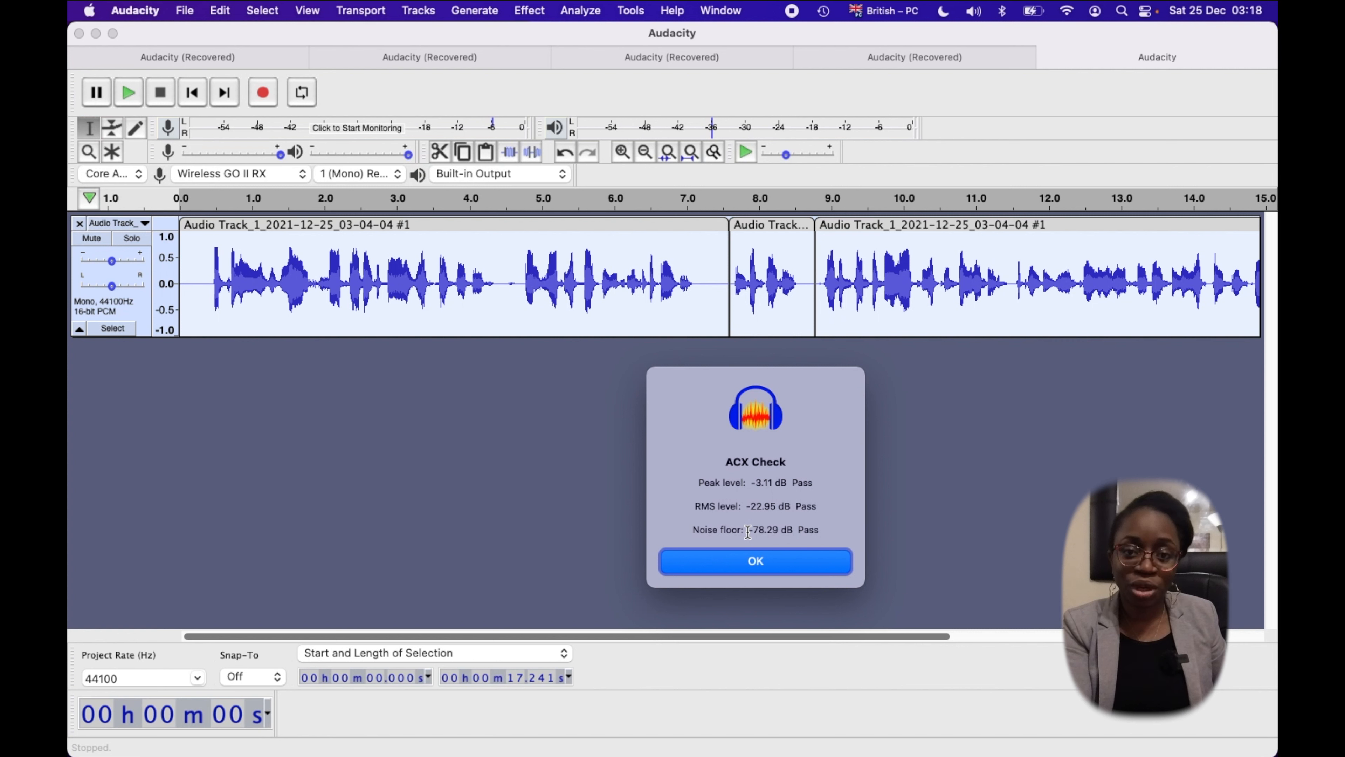
left_click(748, 560)
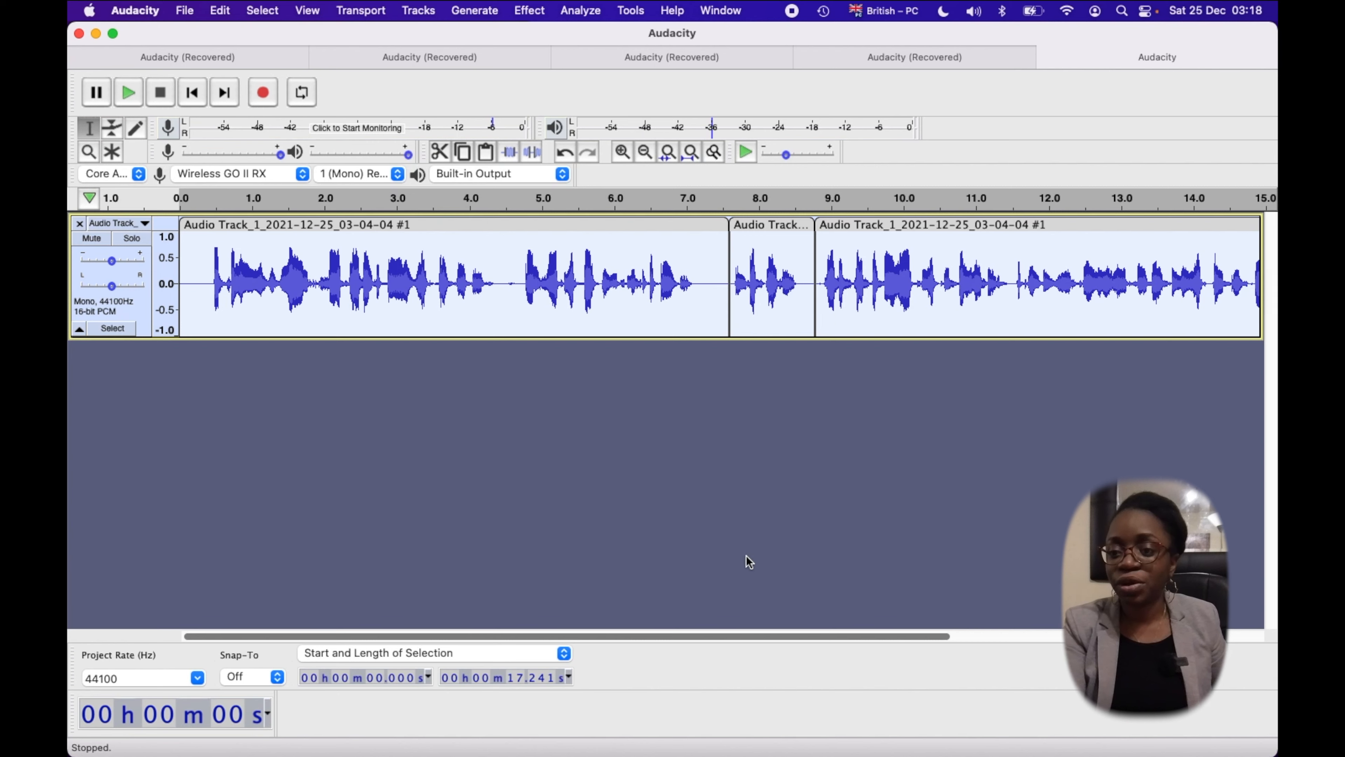
Narrow the Audacity window to reveal the sample script beside it and play the entire track
left_click_drag(70, 456, 535, 463)
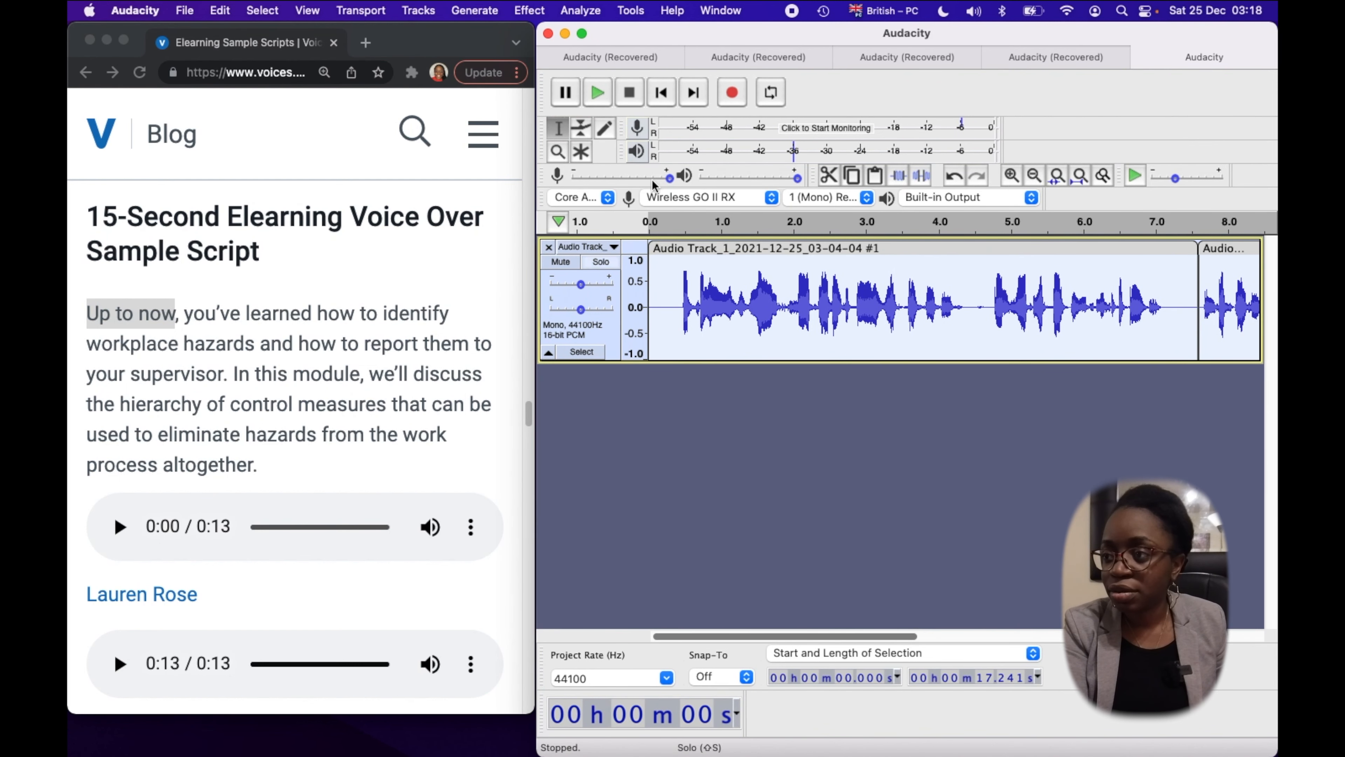
left_click(595, 94)
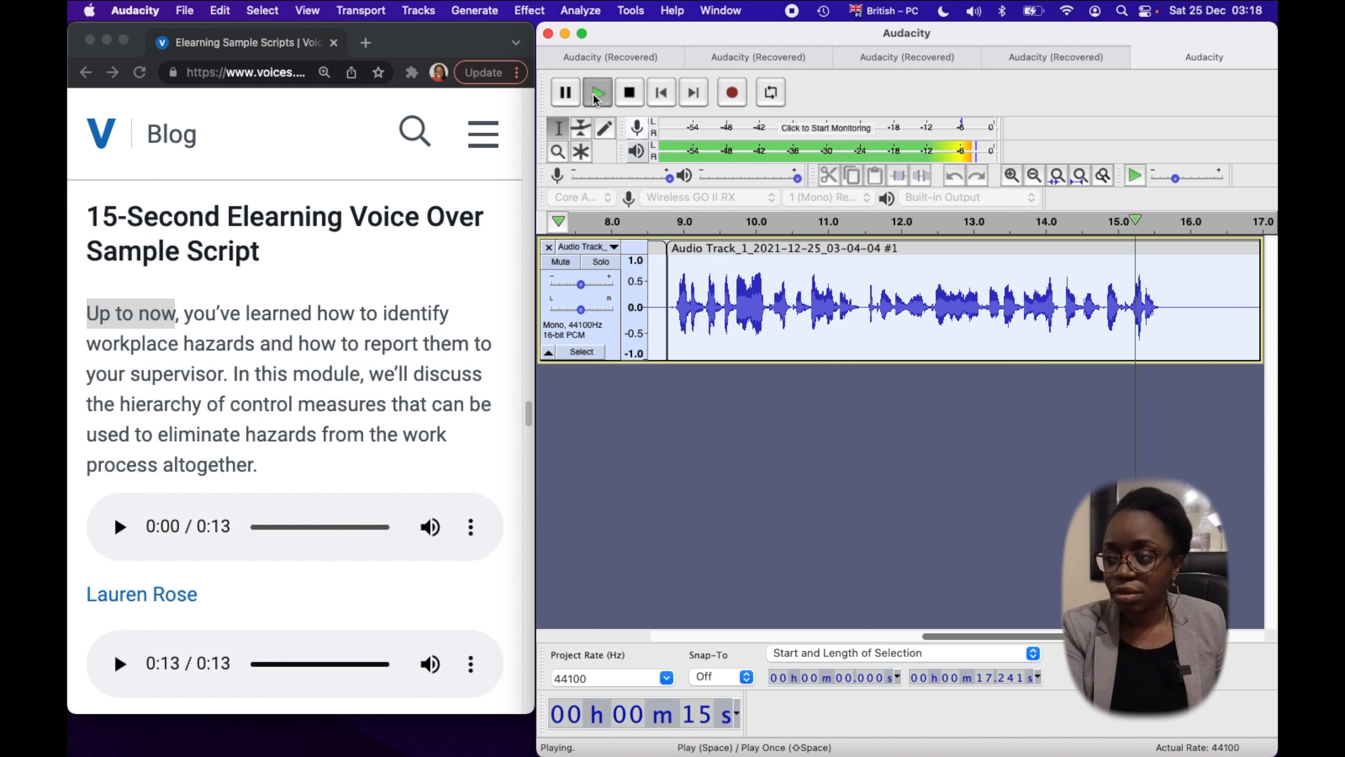
Delete the trailing silence from about 15.8 seconds to the end of the last clip
left_click(997, 321)
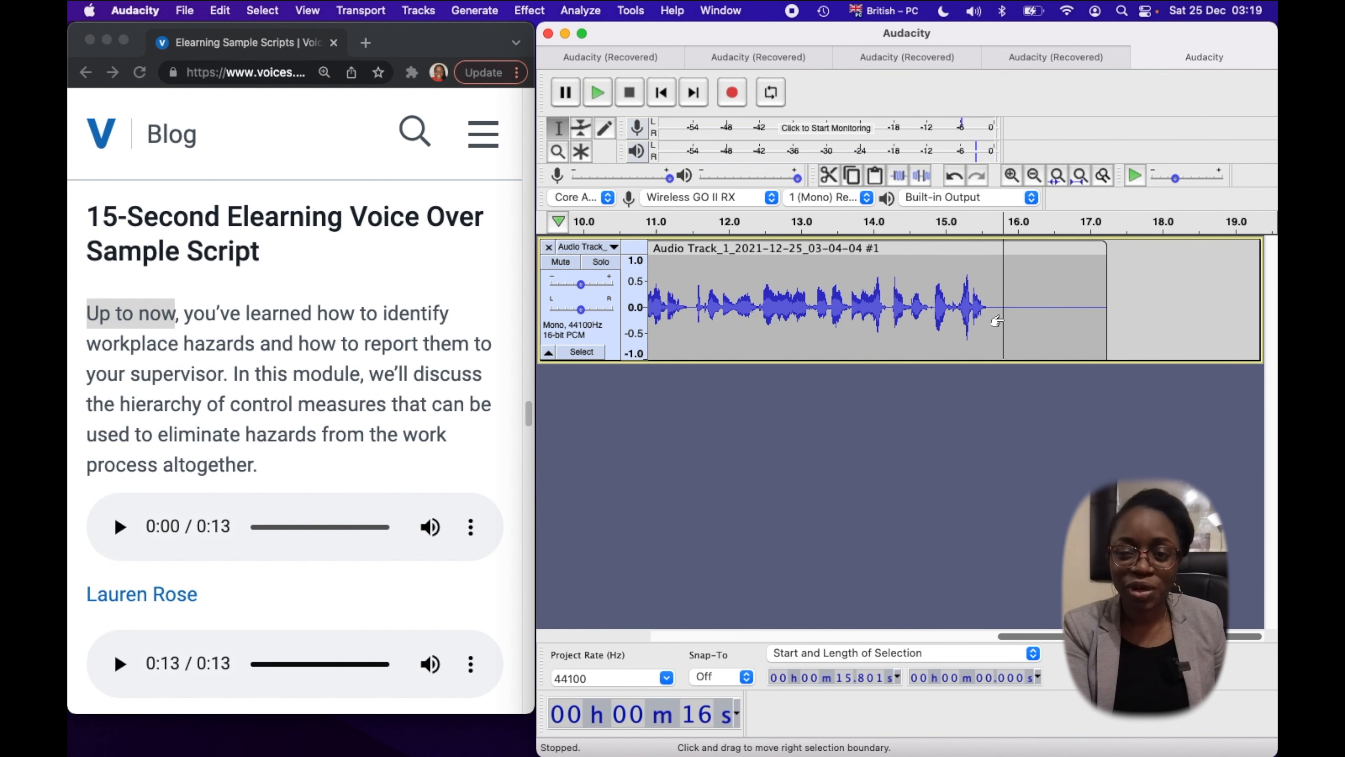
left_click_drag(1006, 318, 1115, 300)
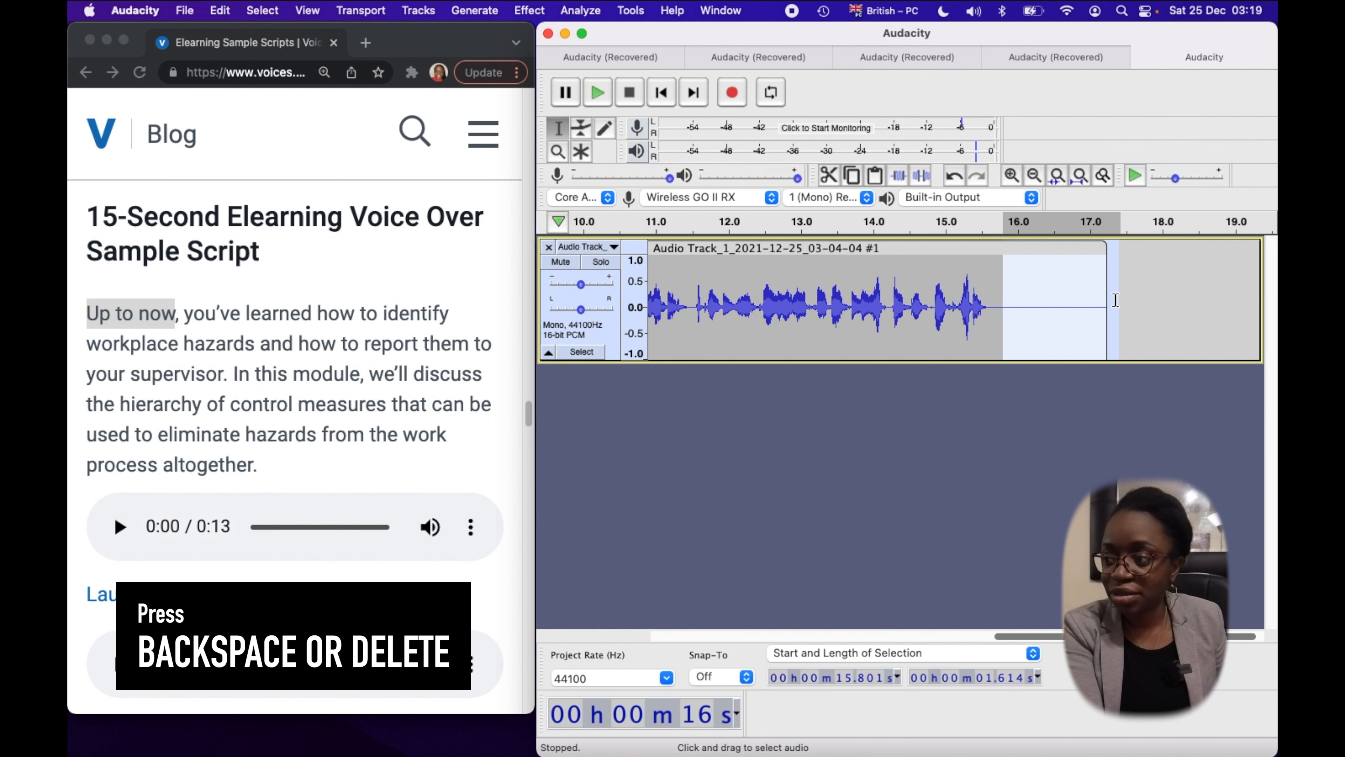
key("BackSpace")
Rename the audio track as elearning15s
scroll(1115, 299, "left", 10)
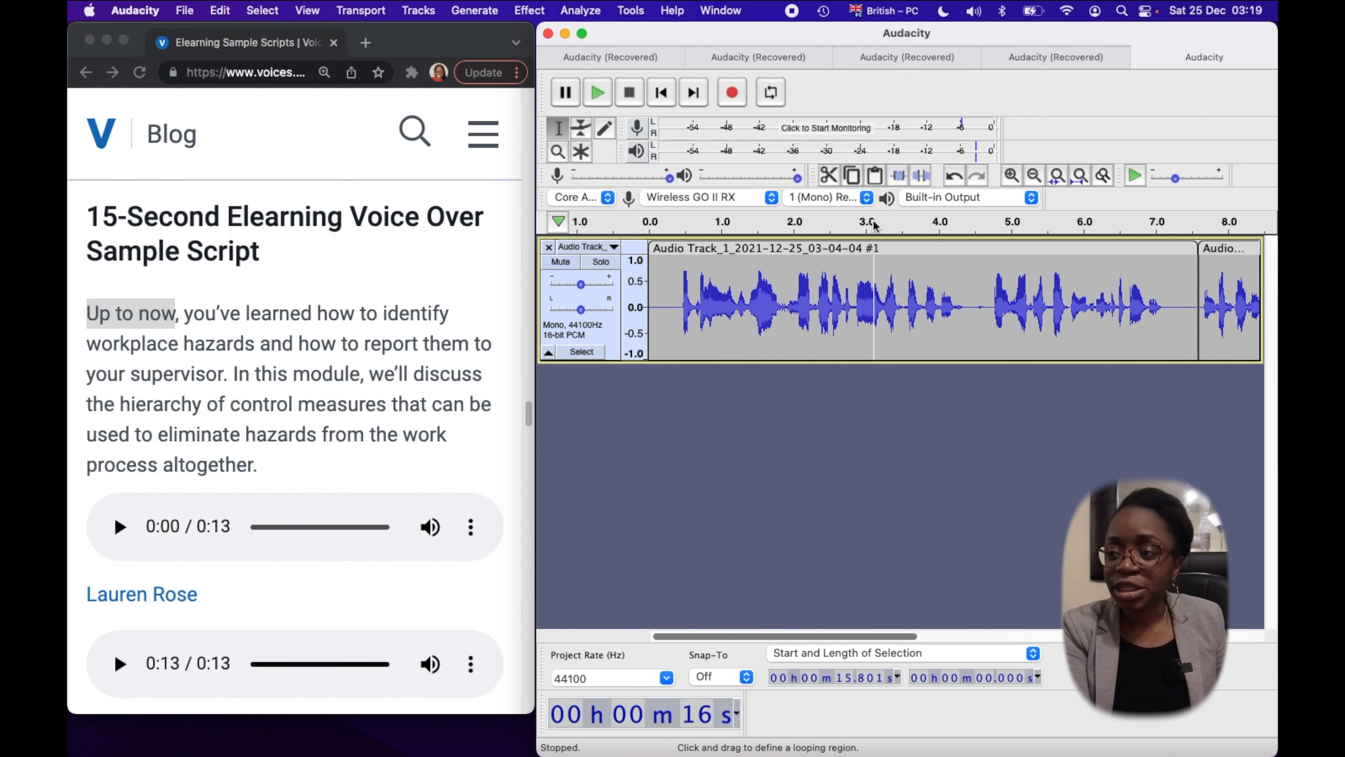
left_click(604, 247)
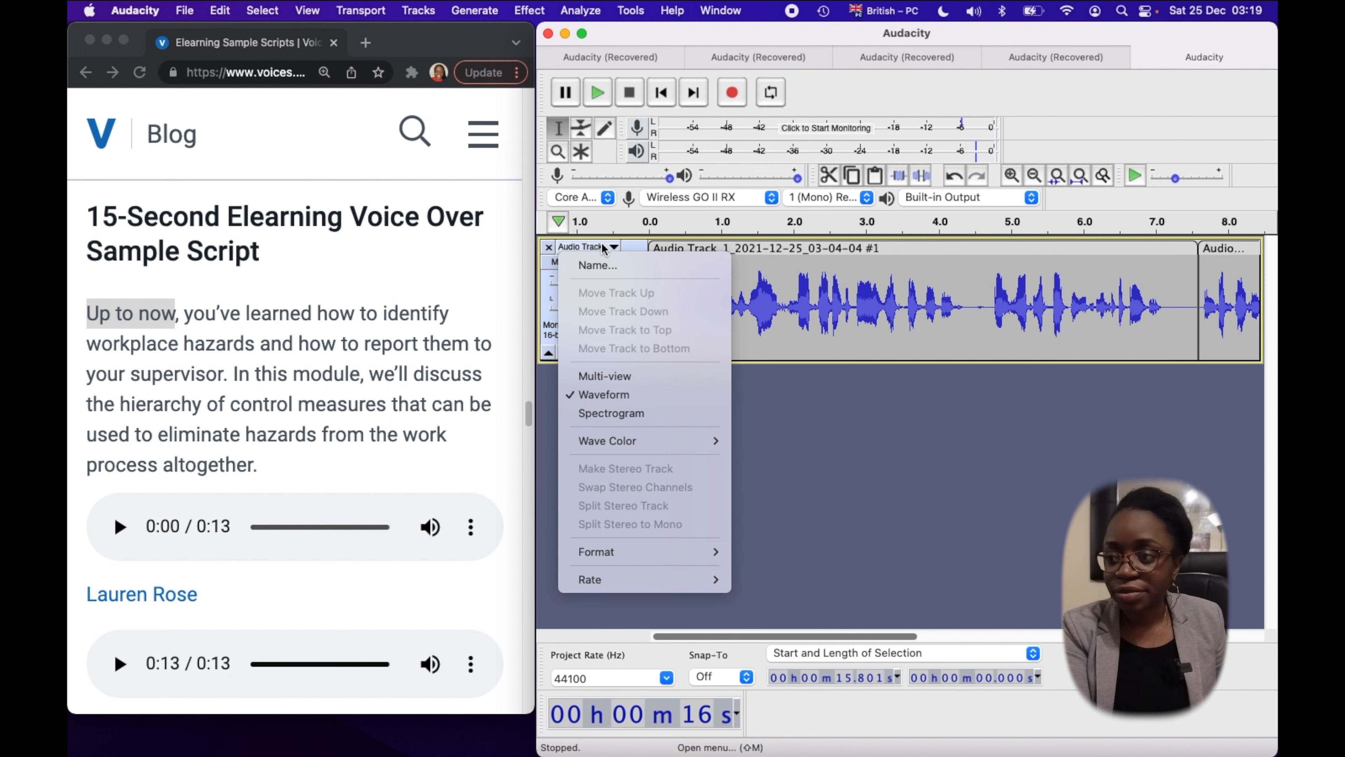
left_click(598, 265)
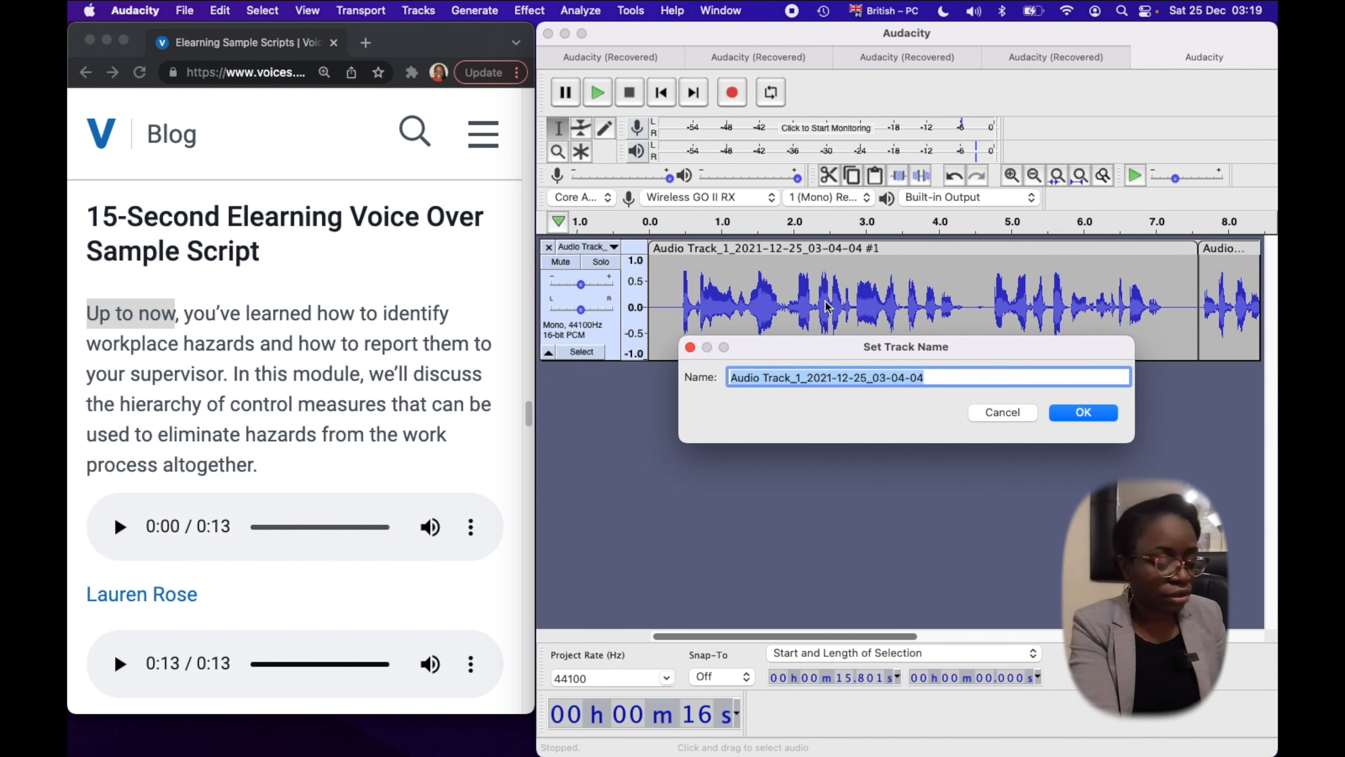
type("elearning")
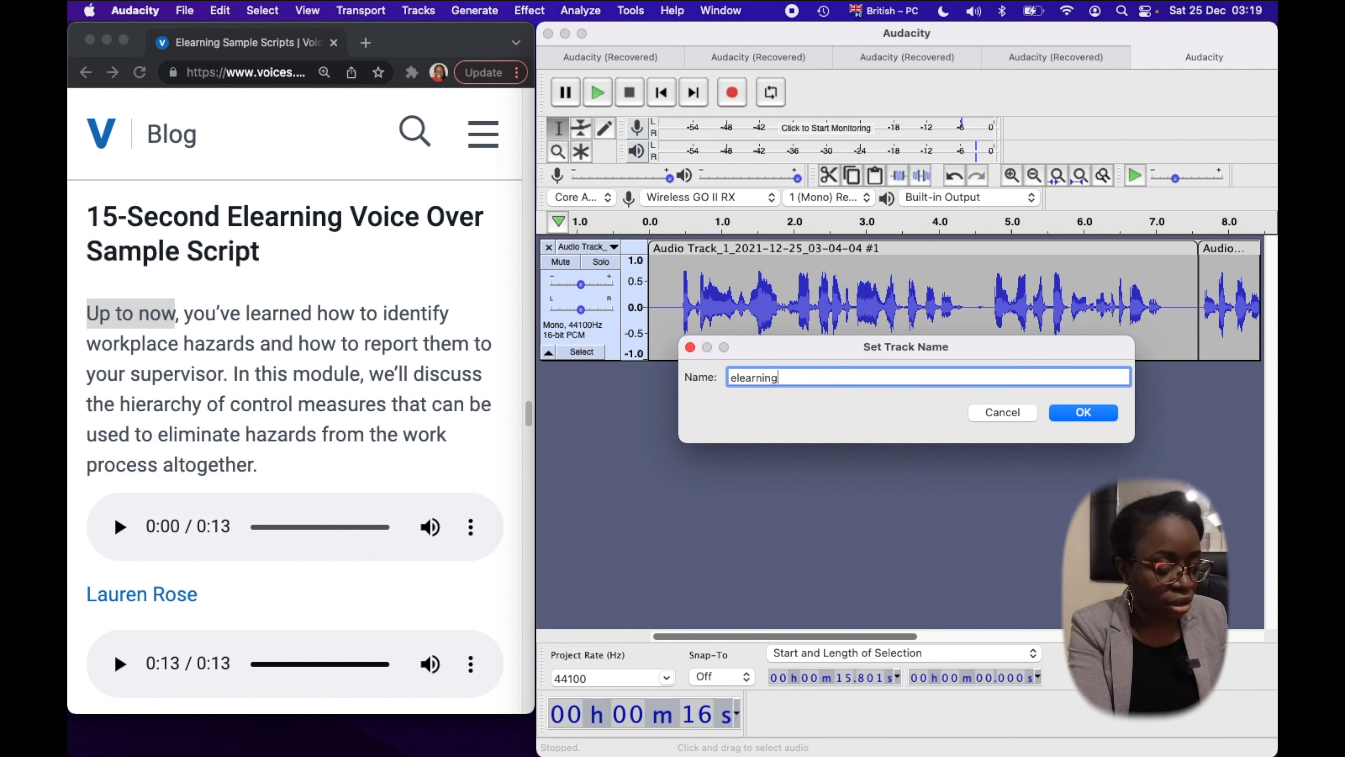
type("15s")
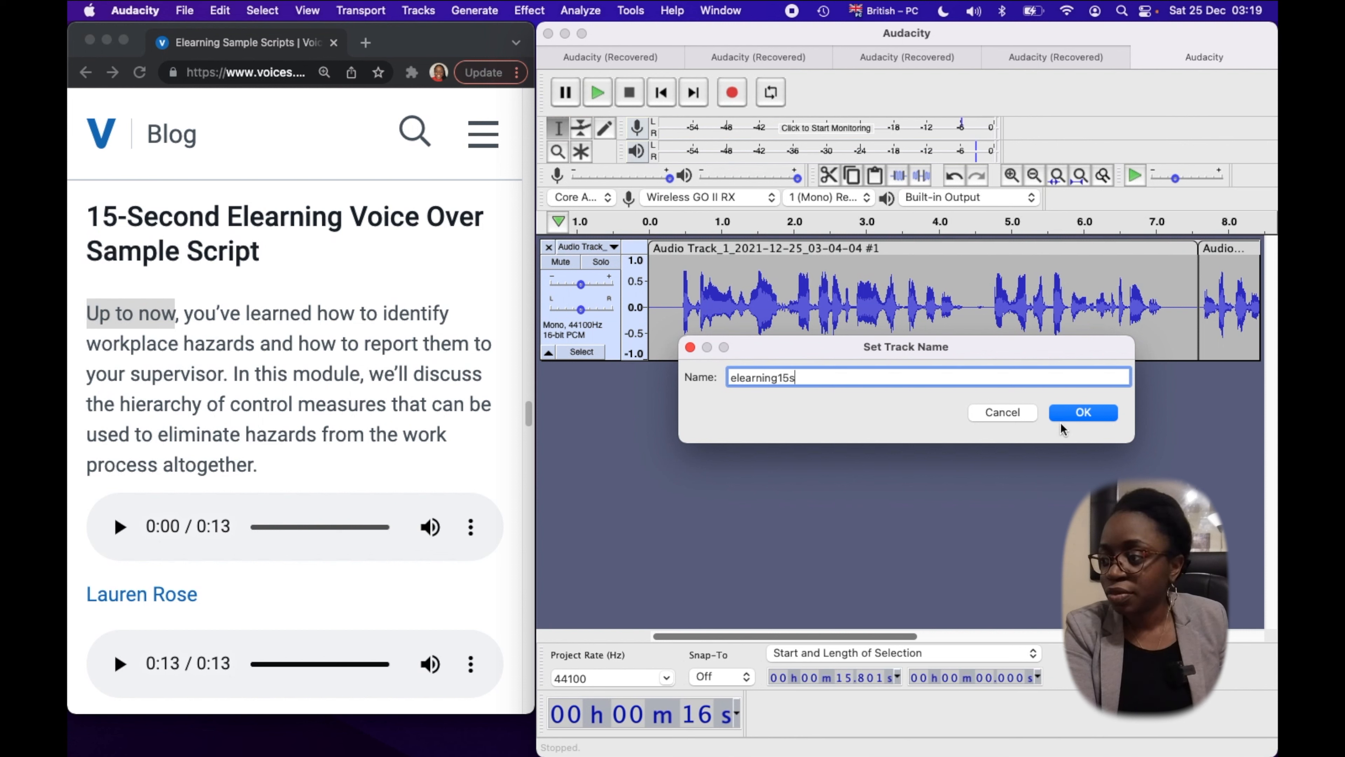
left_click(1090, 417)
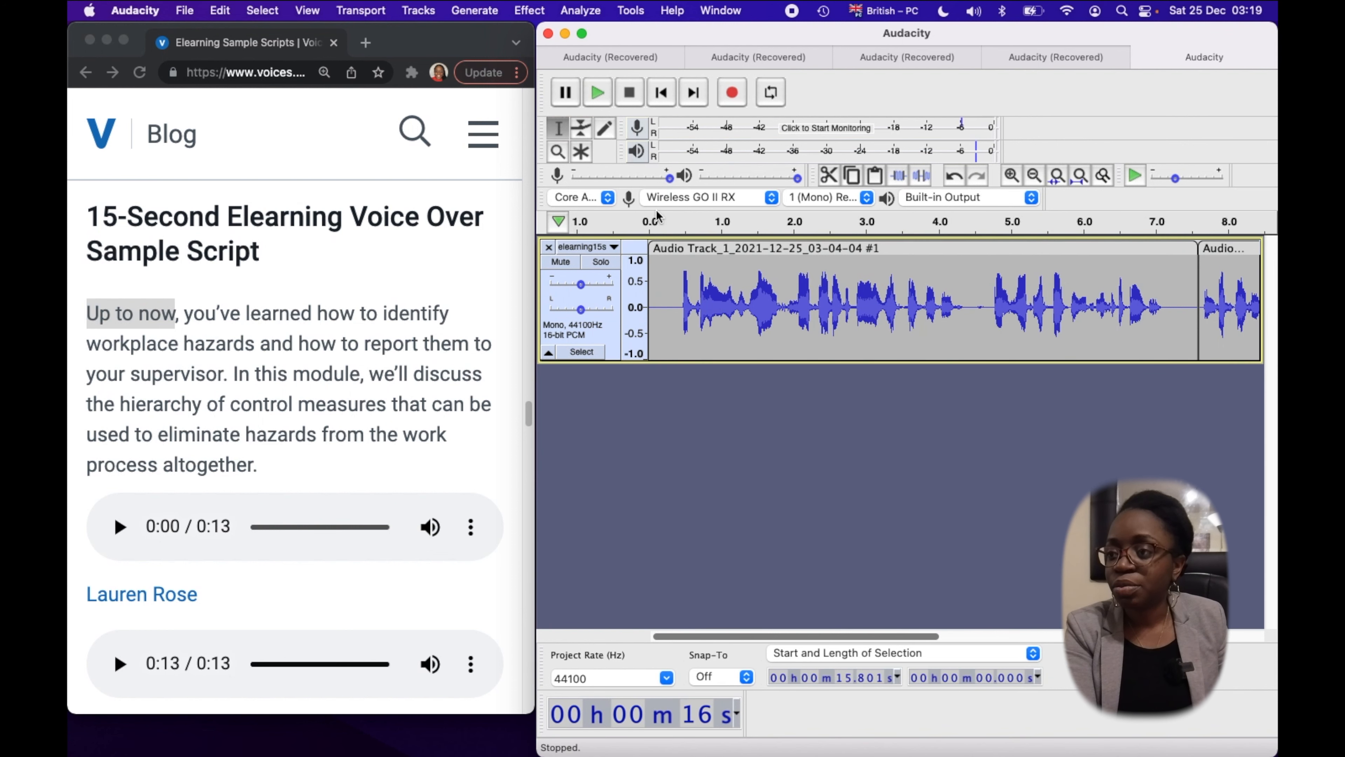
Enlarge the window again and set up Export Multiple with WAV (Microsoft) format and Signed 16-bit PCM encoding
double_click(714, 34)
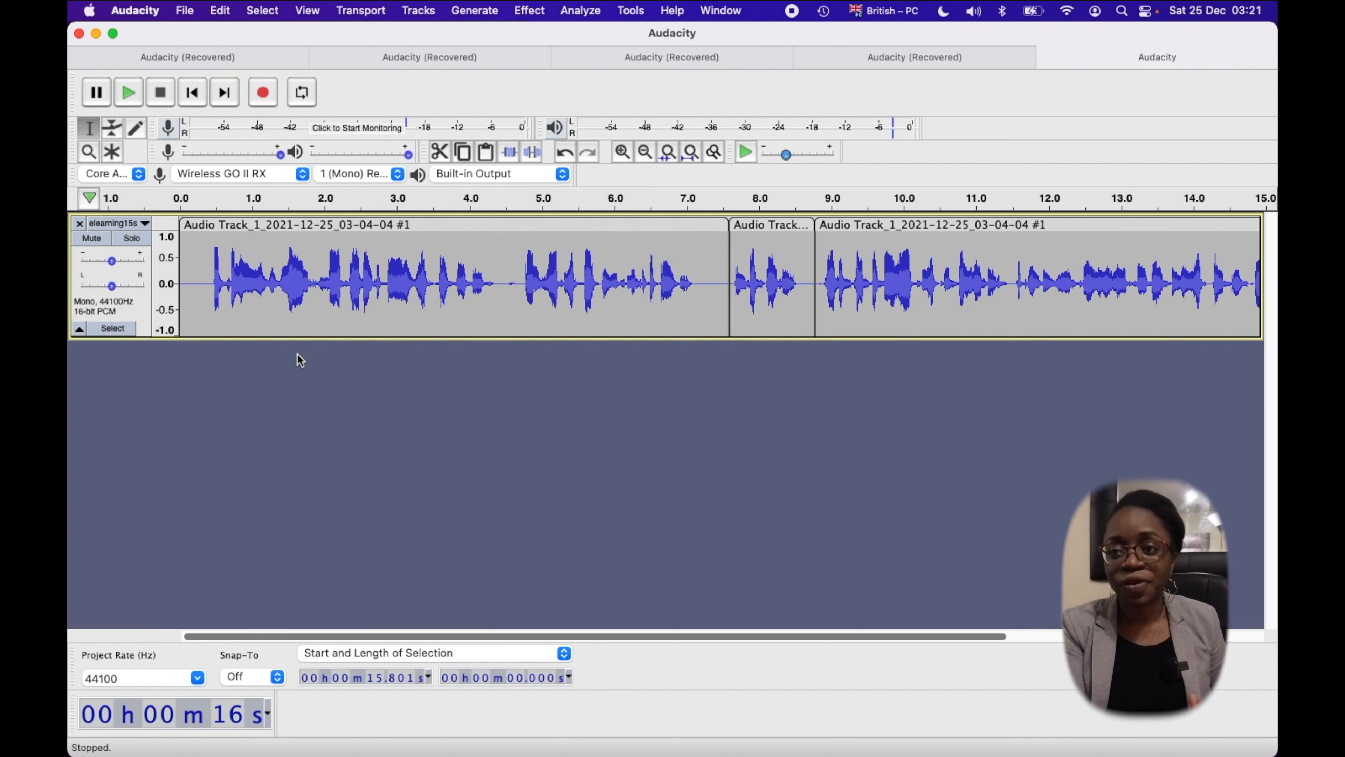
left_click(191, 12)
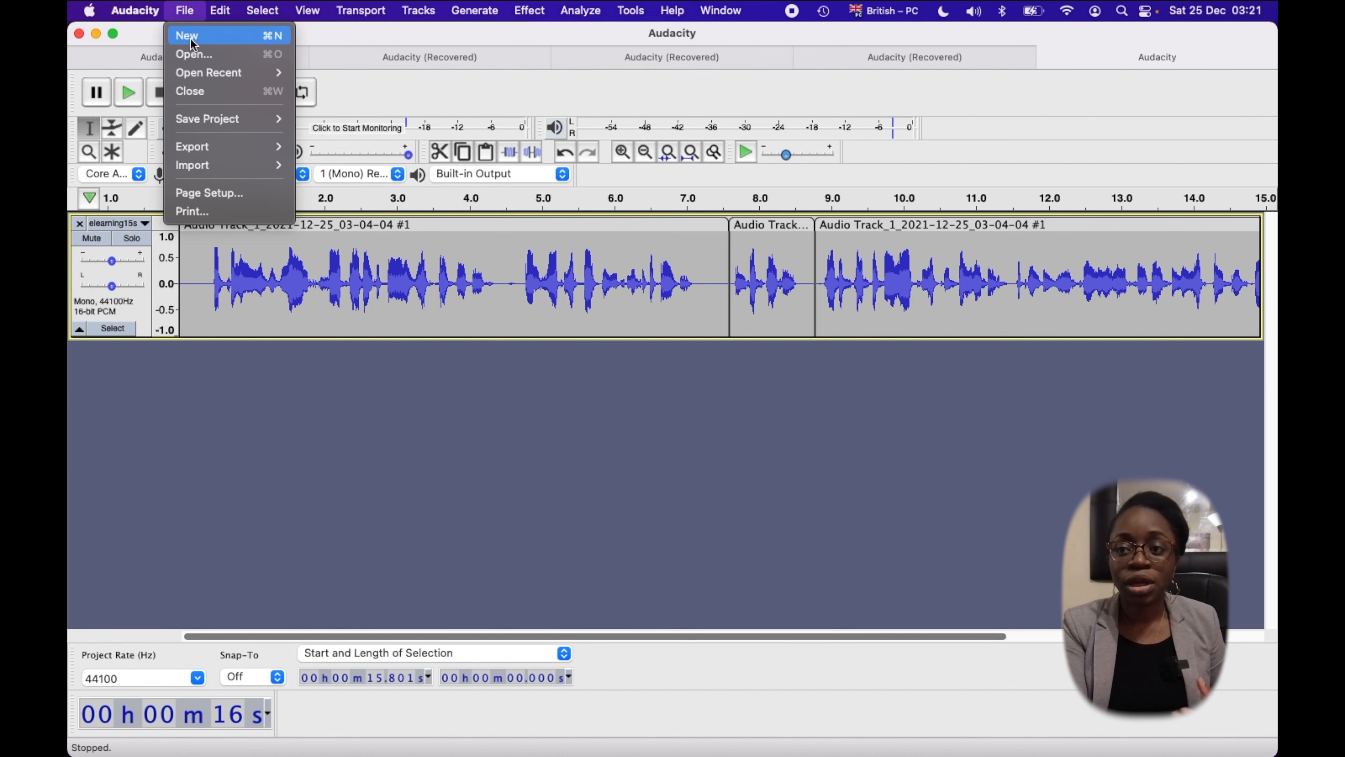
mouse_move(197, 143)
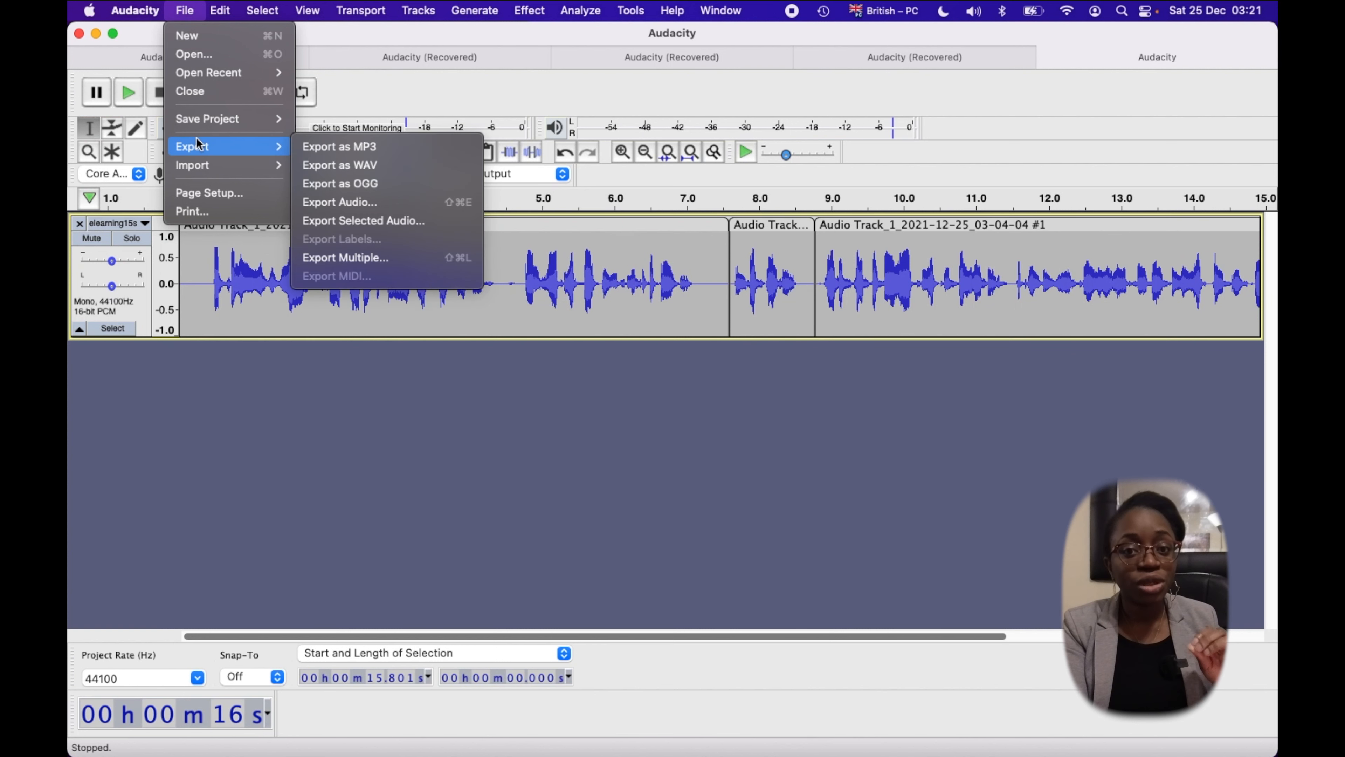
left_click(391, 258)
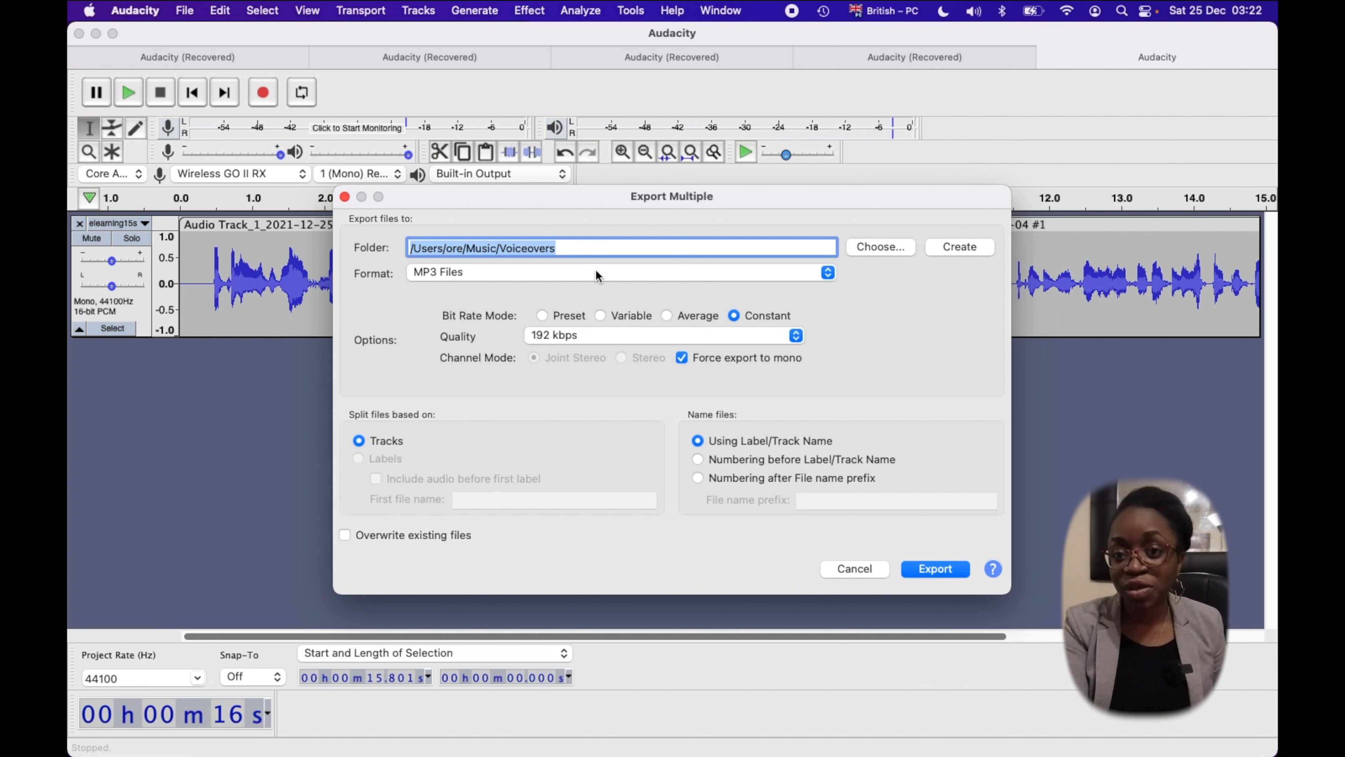
left_click(595, 271)
left_click(592, 245)
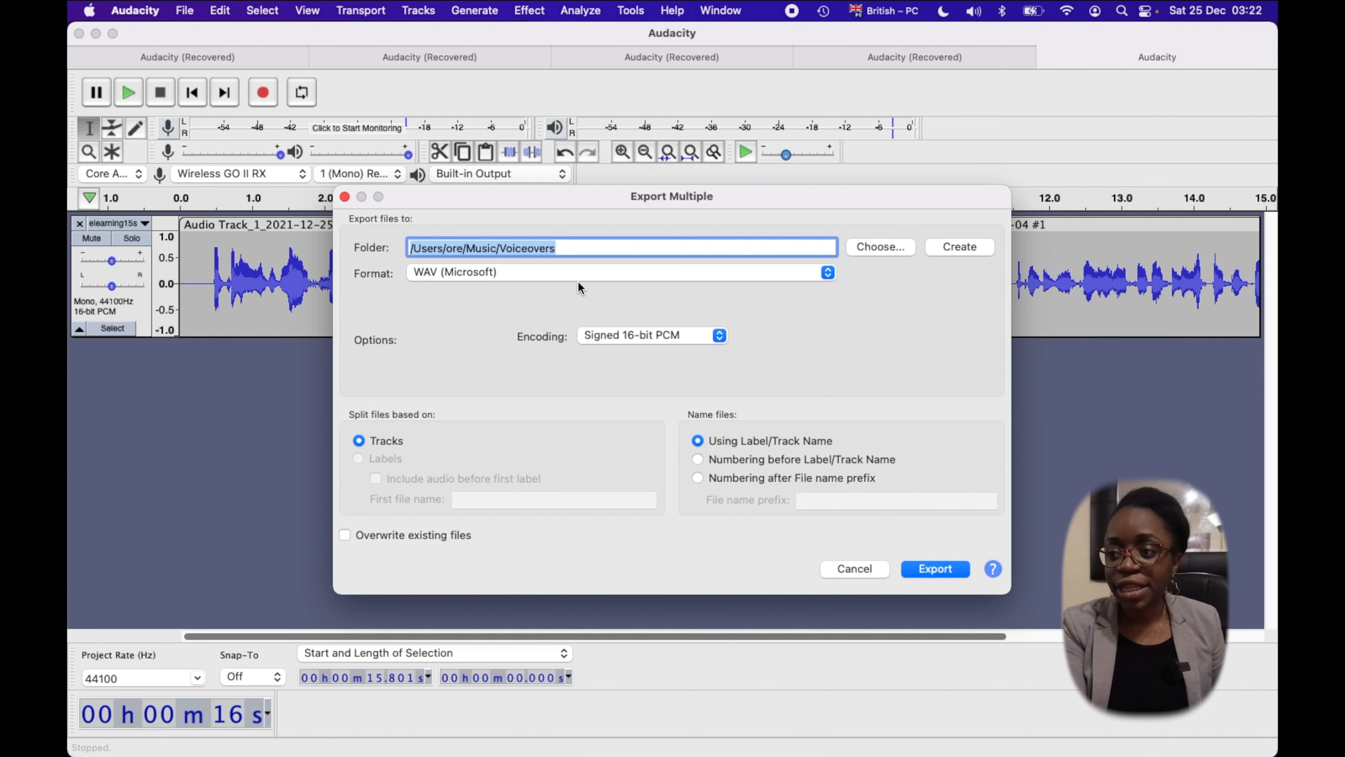
left_click(644, 339)
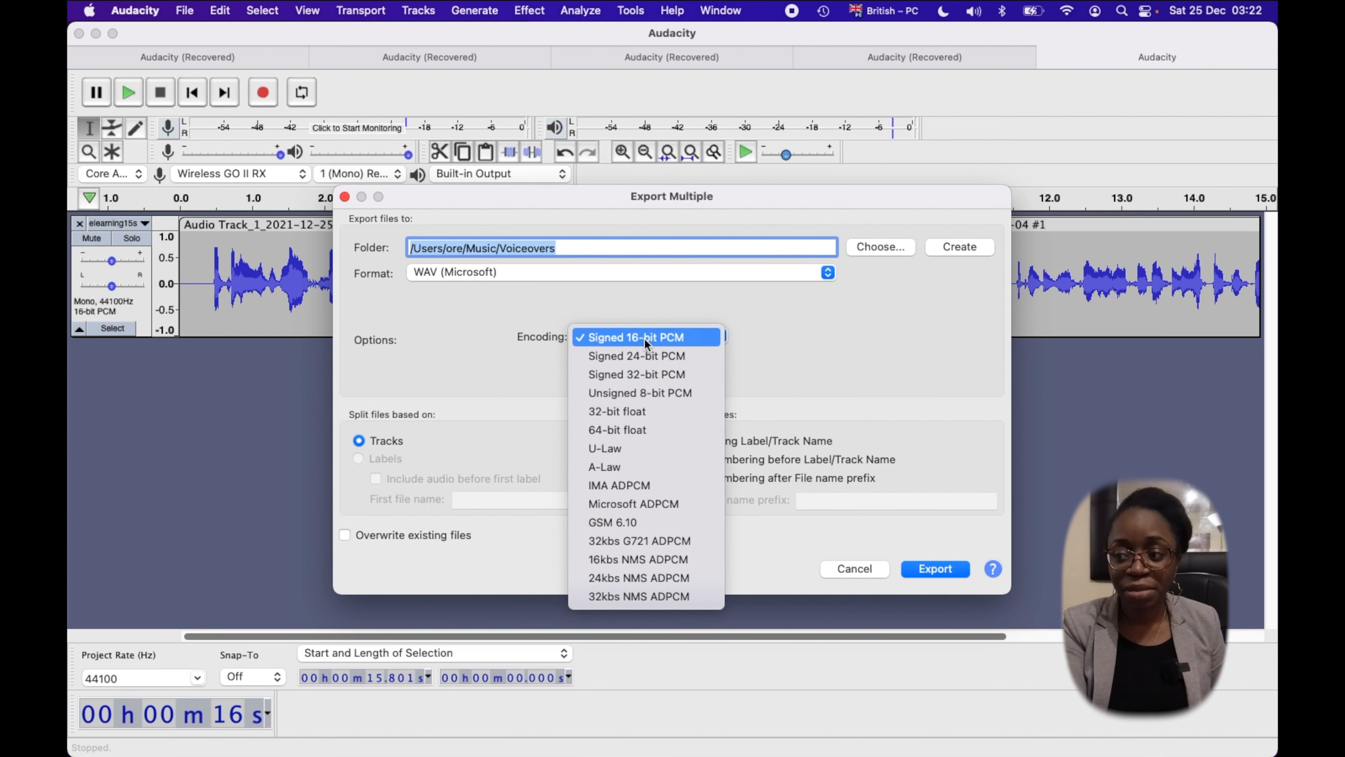
left_click(643, 338)
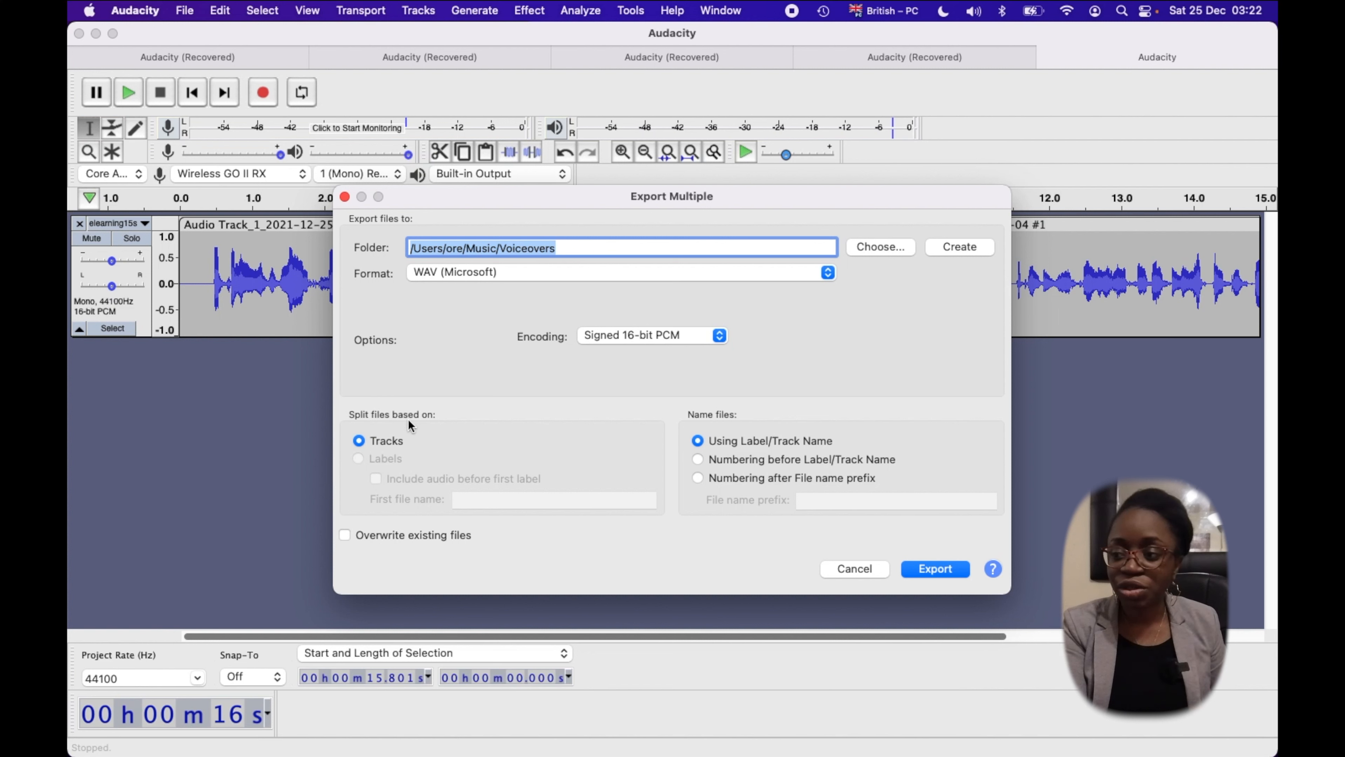
Allow overwriting of existing files and export the track to the Voiceovers folder, accepting the metadata tags
left_click(392, 535)
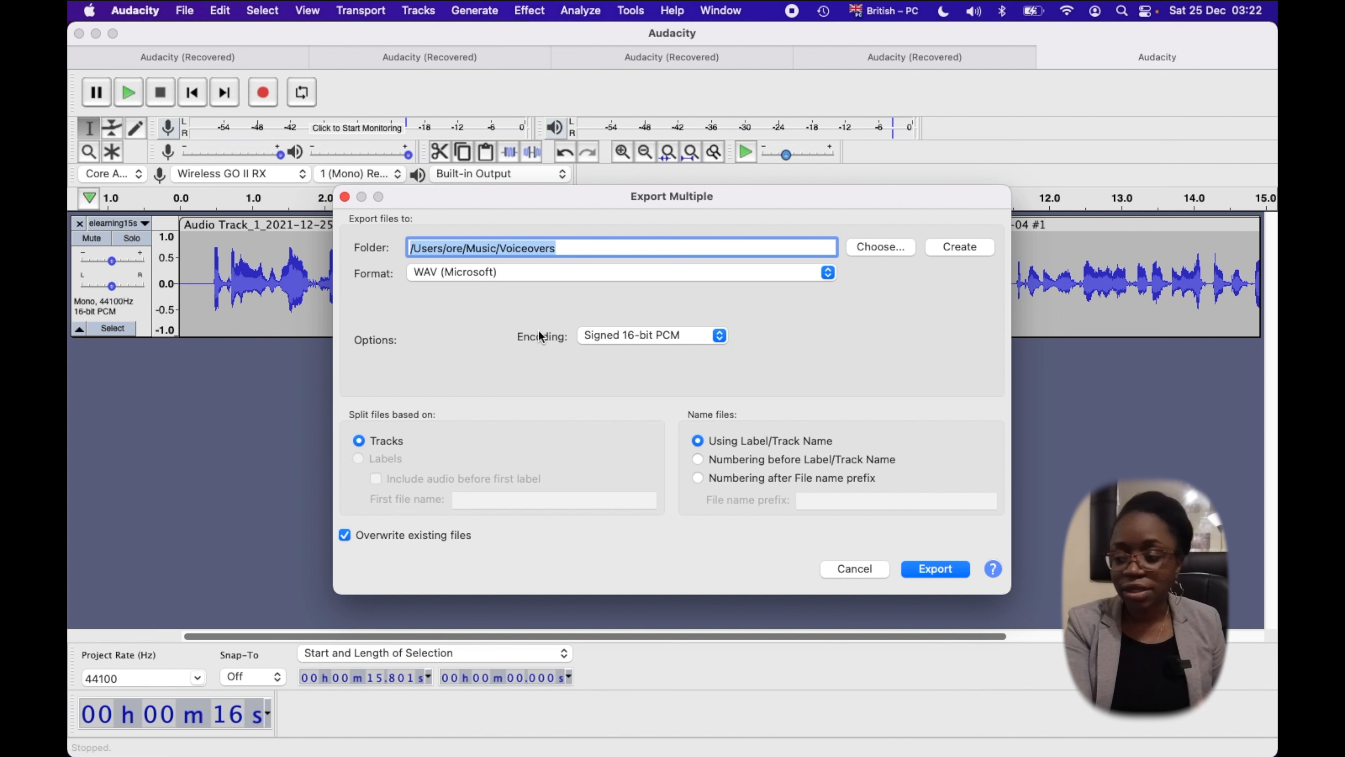
left_click(950, 567)
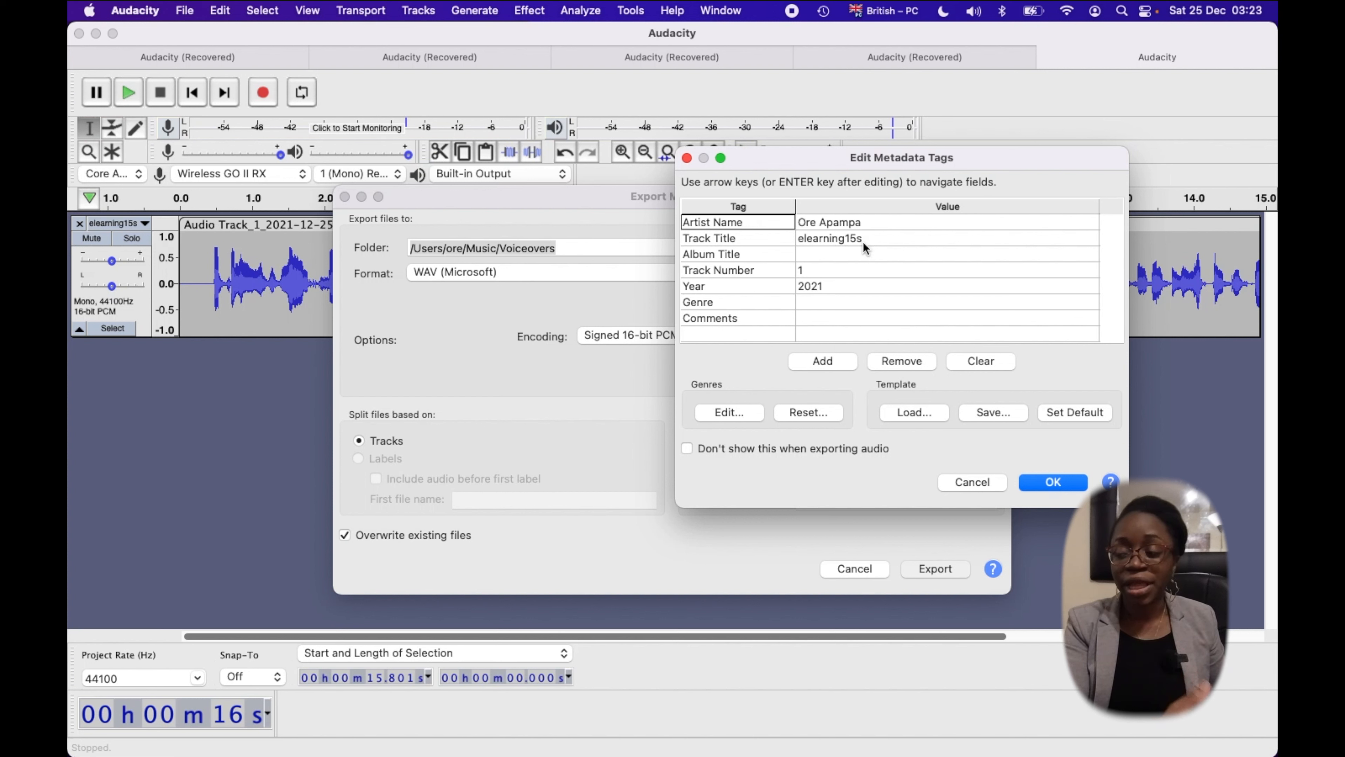
left_click(1064, 483)
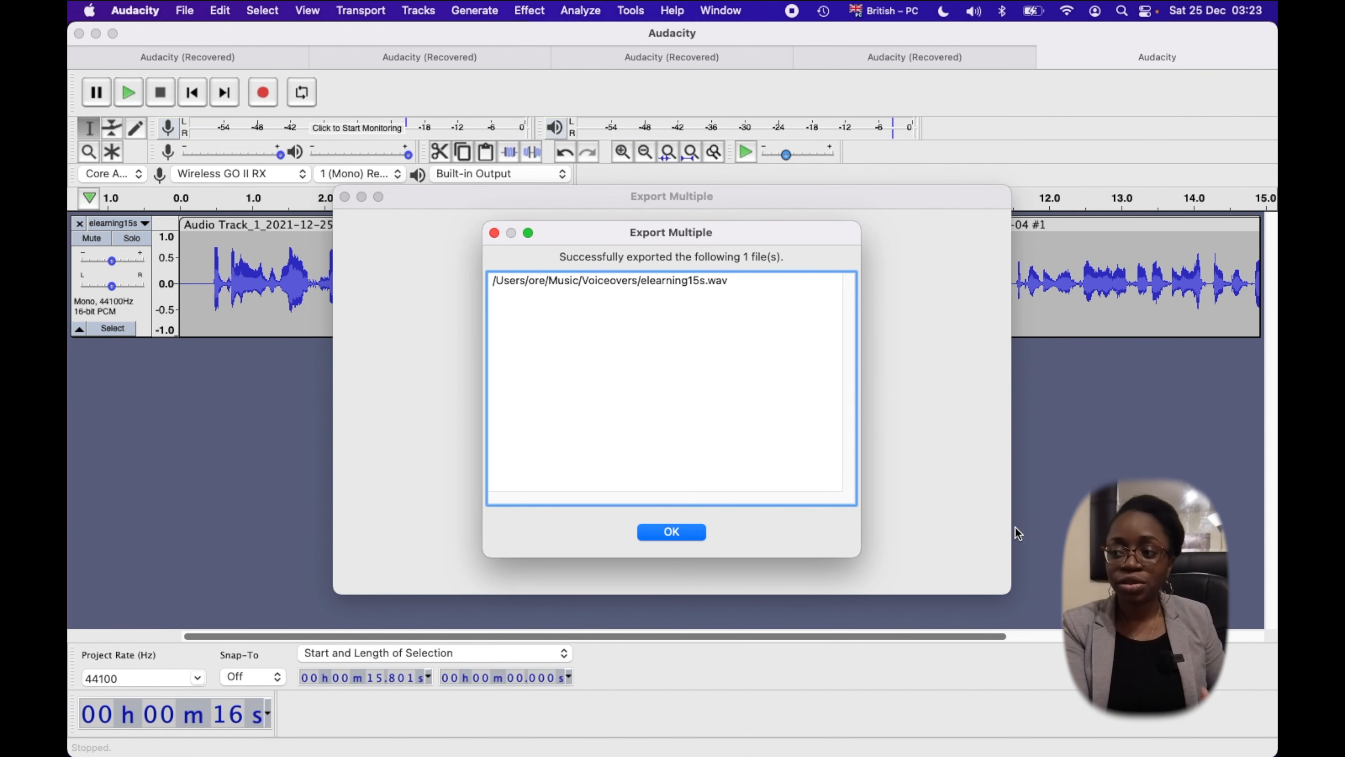
left_click(697, 532)
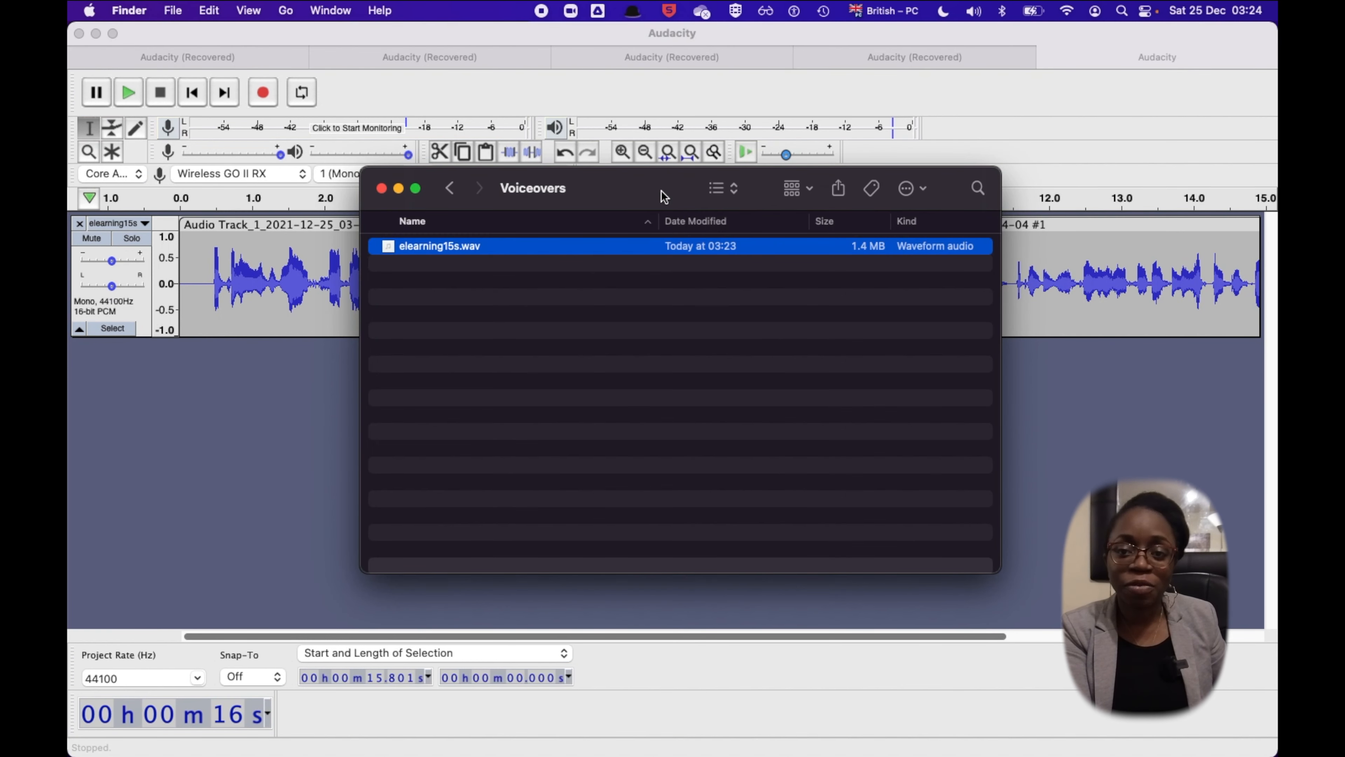
Preview the exported elearning15s.wav in Finder, listen to it through and close the preview
key("space")
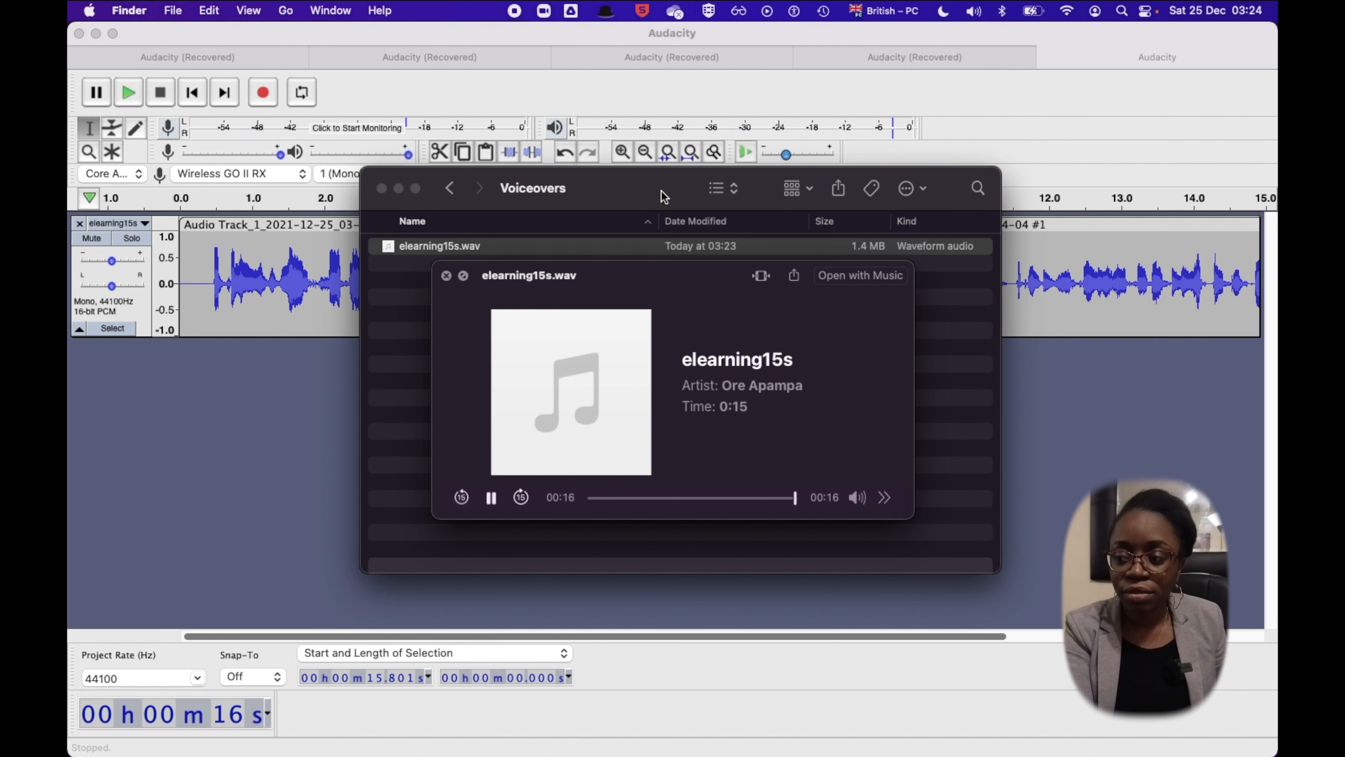
key("space")
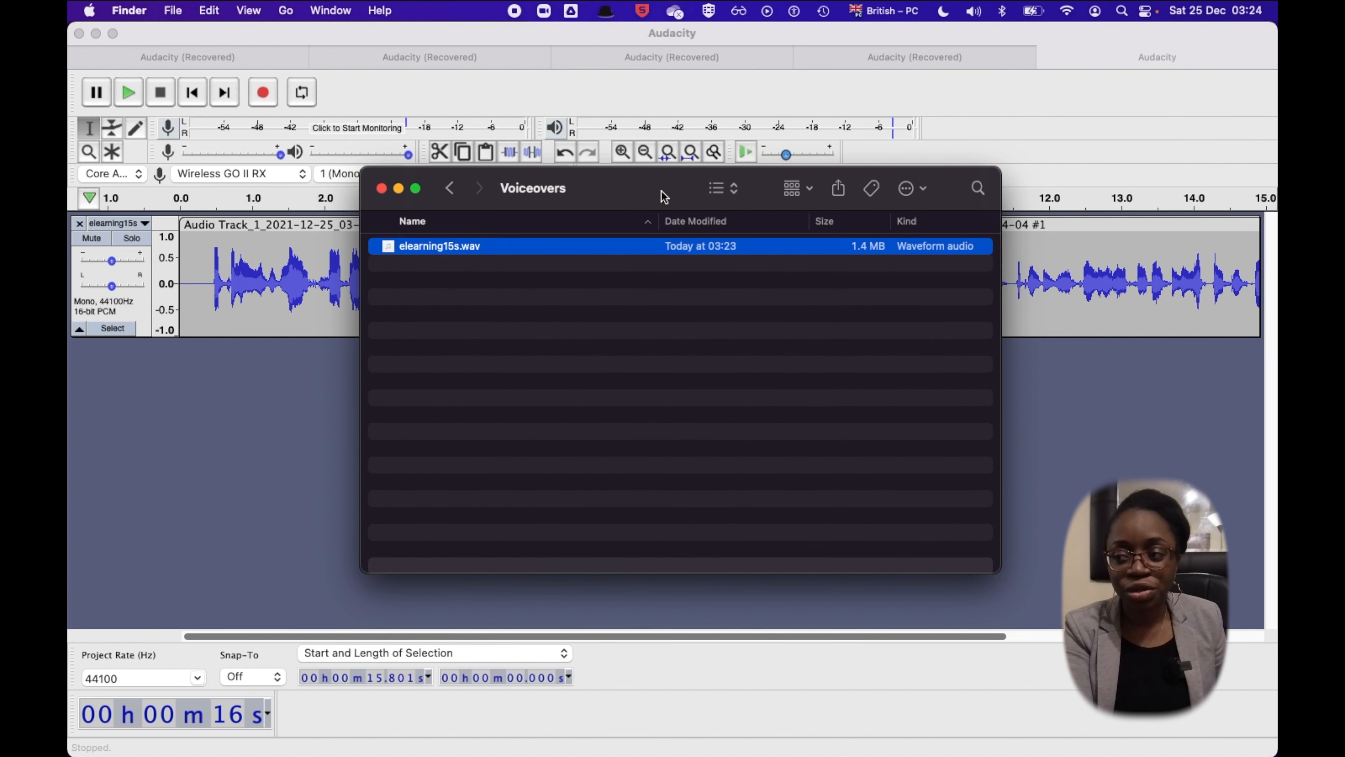